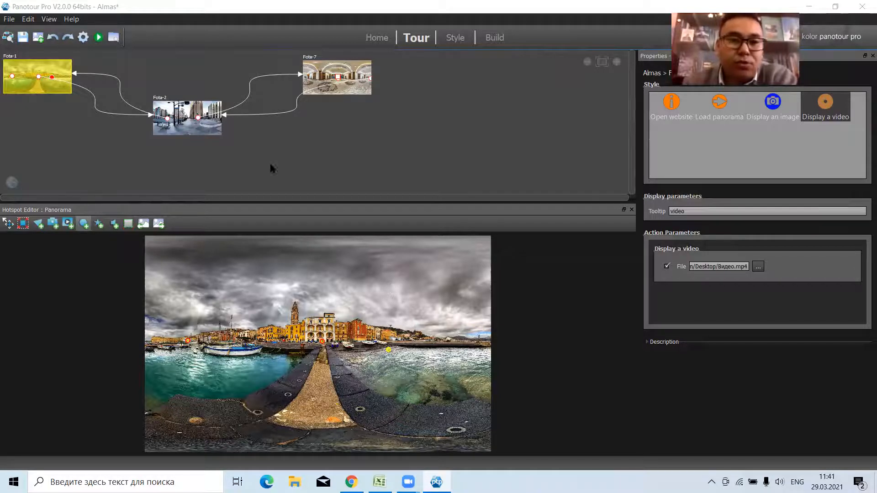
Preview the tour in the browser, look around the harbour panorama, and open and close its video hotspot.
left_click(99, 38)
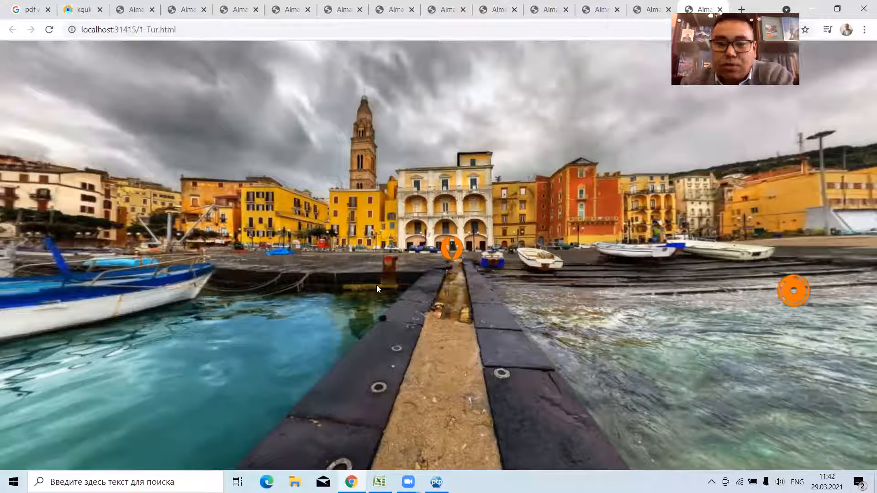
left_click_drag(436, 308, 313, 309)
left_click(414, 233)
left_click_drag(704, 311, 790, 314)
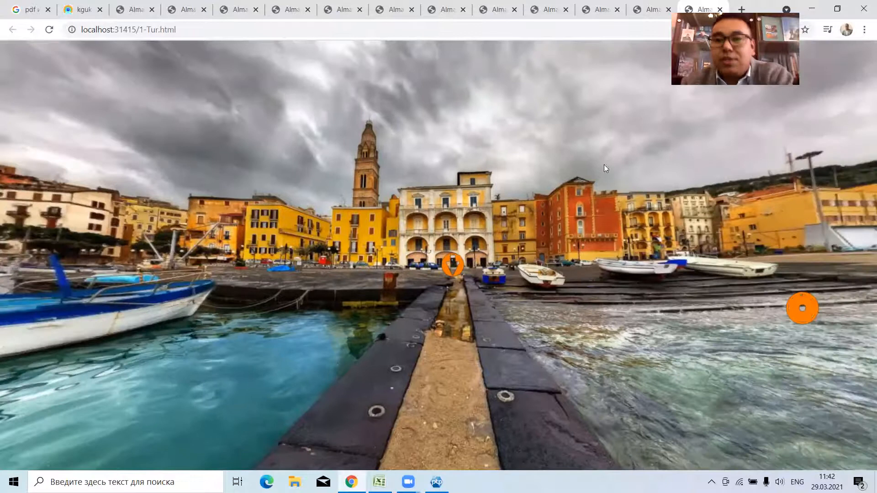
left_click_drag(639, 301, 598, 280)
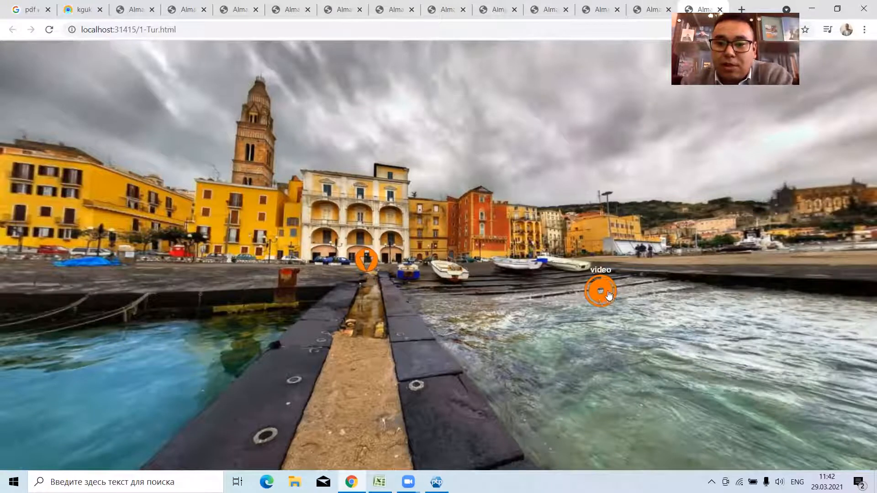
left_click(600, 294)
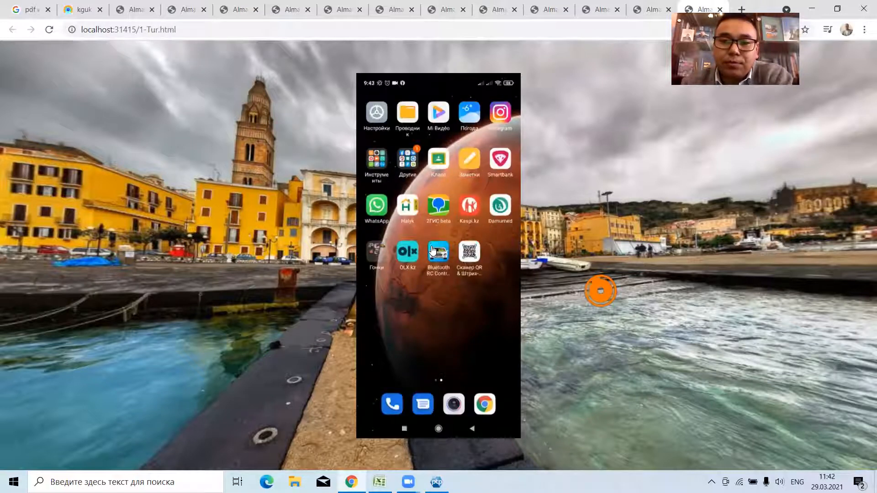
left_click(461, 108)
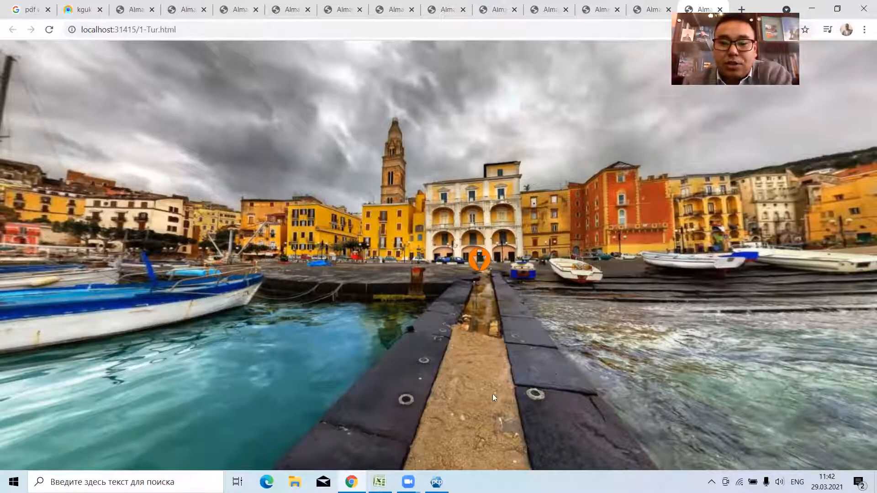
Switch back to Panotour Pro, add the Classic Control Bar plugin to the tour and enable its Start/stop sounds control.
key("alt+Tab")
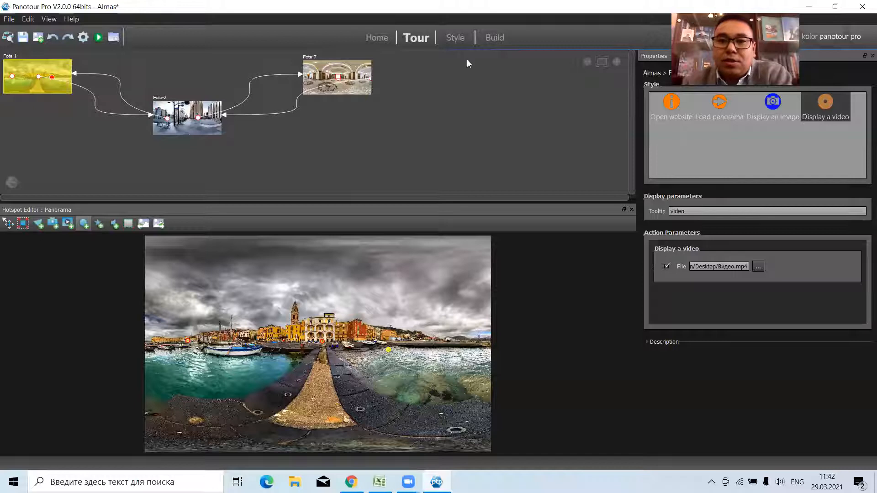
left_click(455, 38)
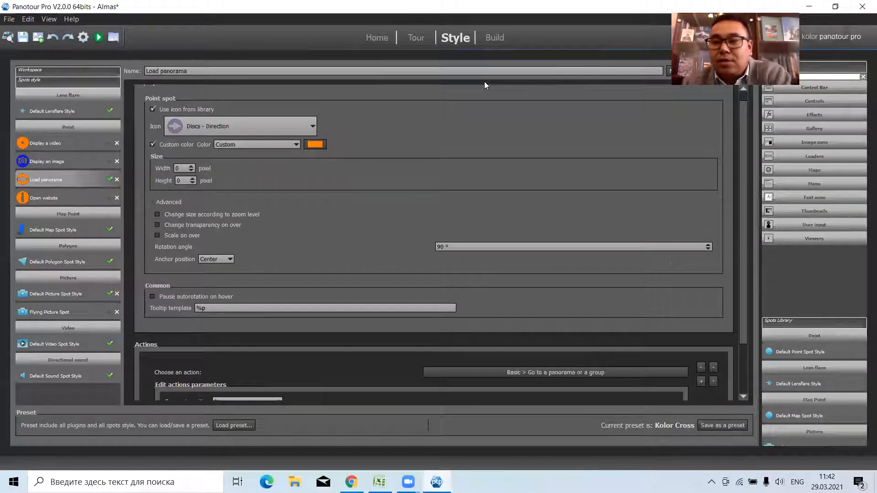
left_click(825, 87)
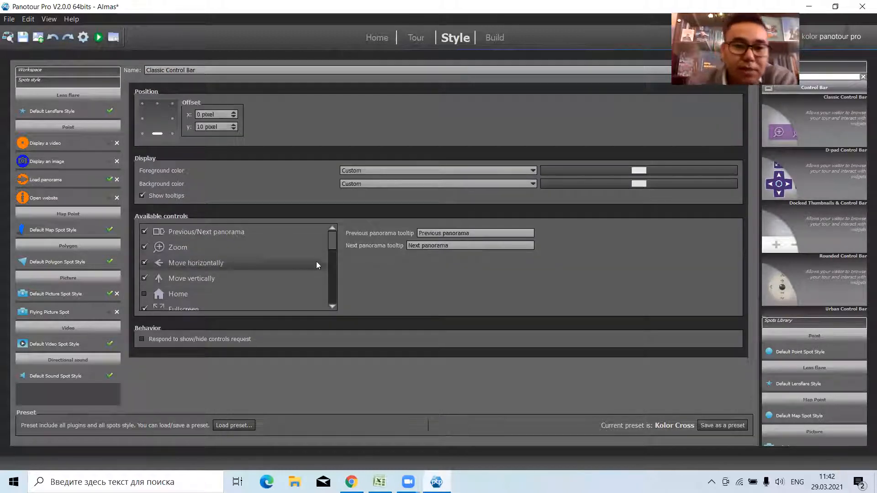
left_click_drag(332, 242, 333, 255)
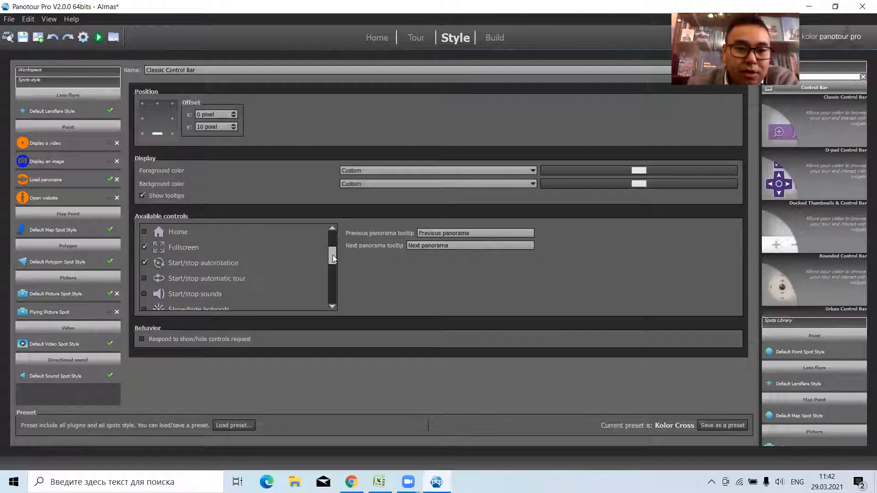
left_click(144, 293)
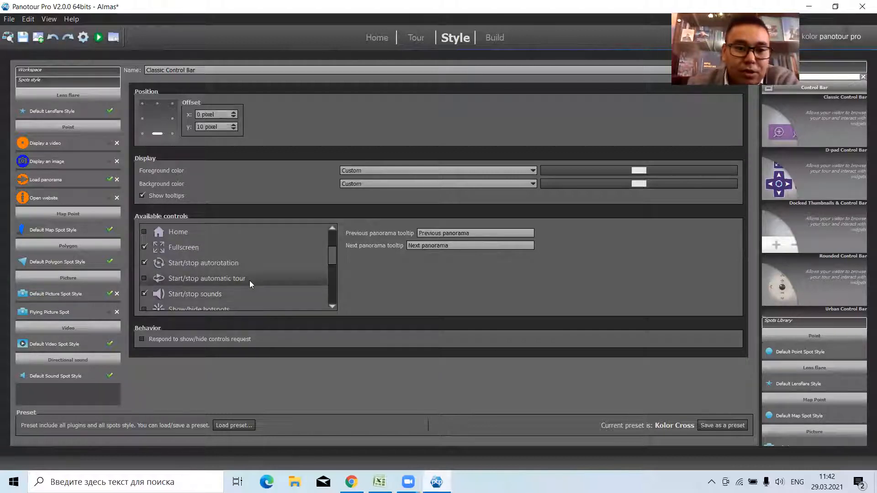
mouse_move(330, 257)
left_mouse_down()
mouse_move(331, 269)
mouse_move(332, 254)
left_mouse_up()
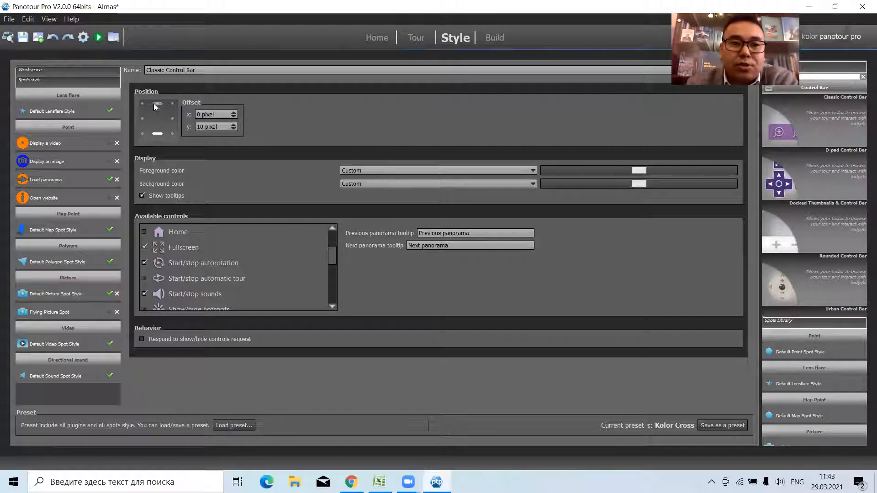
Set the Classic Control Bar's foreground color to a custom yellow-green.
left_click(601, 170)
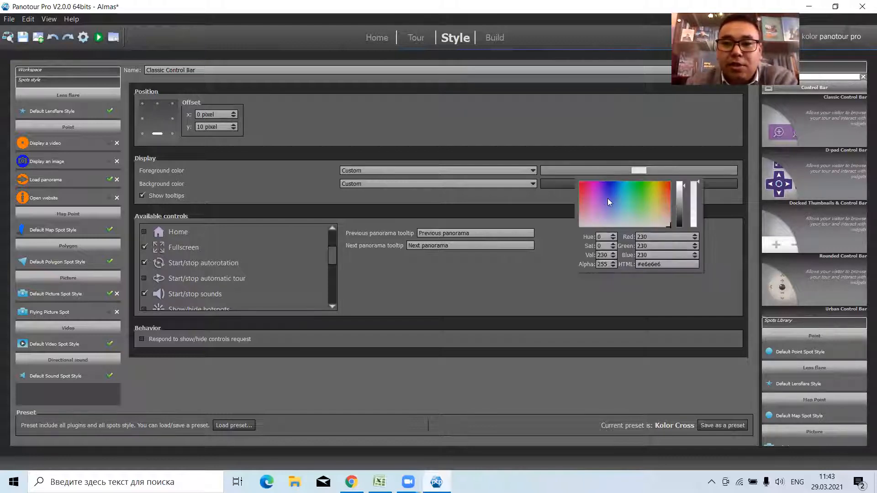
left_click(652, 190)
left_click(587, 126)
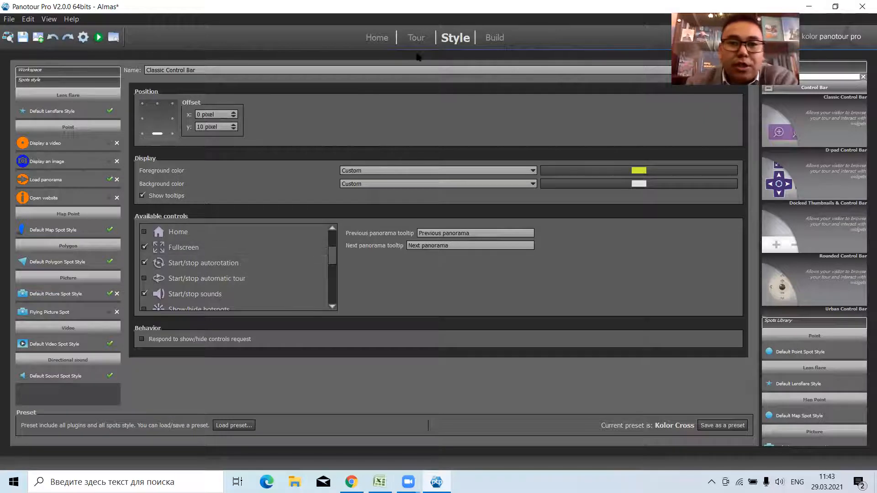
Set Kuj_-_Akku_(Dydka.com).mp3 from the Downloads folder as the background sound of the whole Almas tour.
left_click(418, 38)
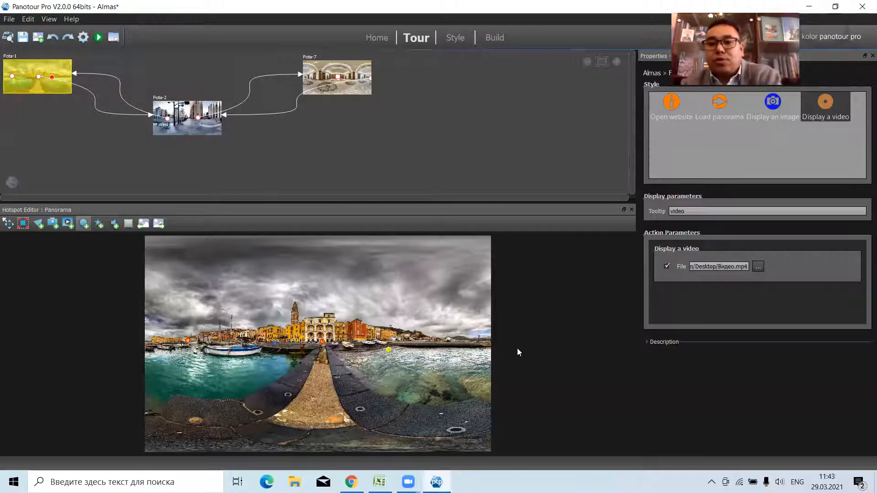
left_click(646, 342)
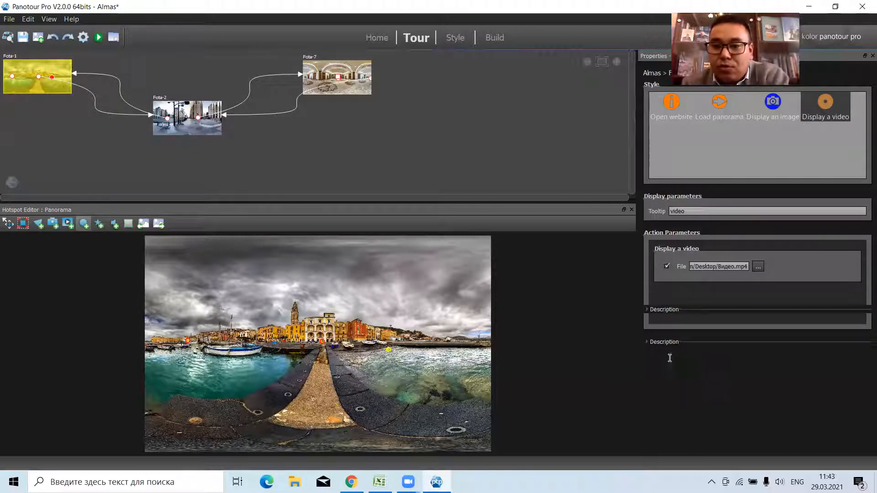
left_click(382, 142)
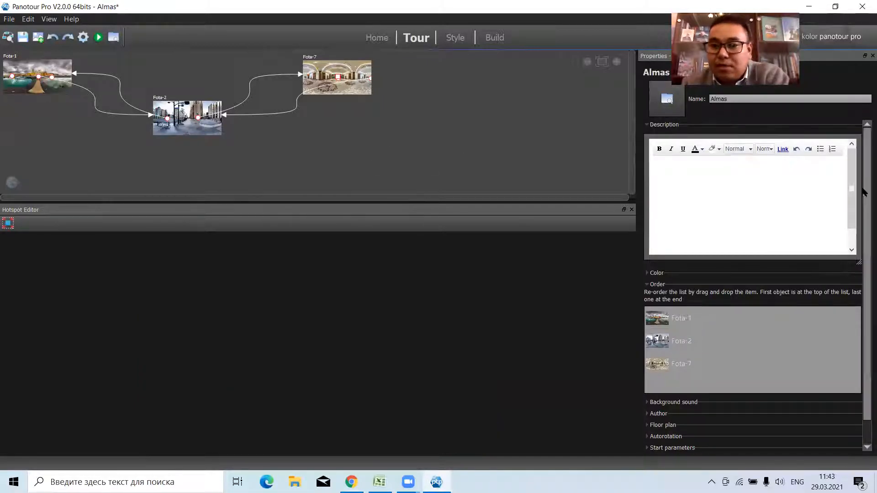
scroll(864, 262, "down", 1)
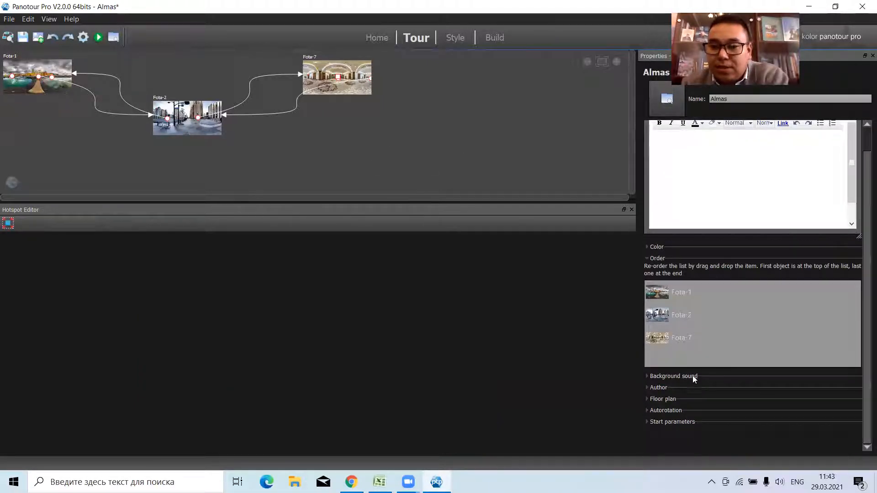
left_click(647, 377)
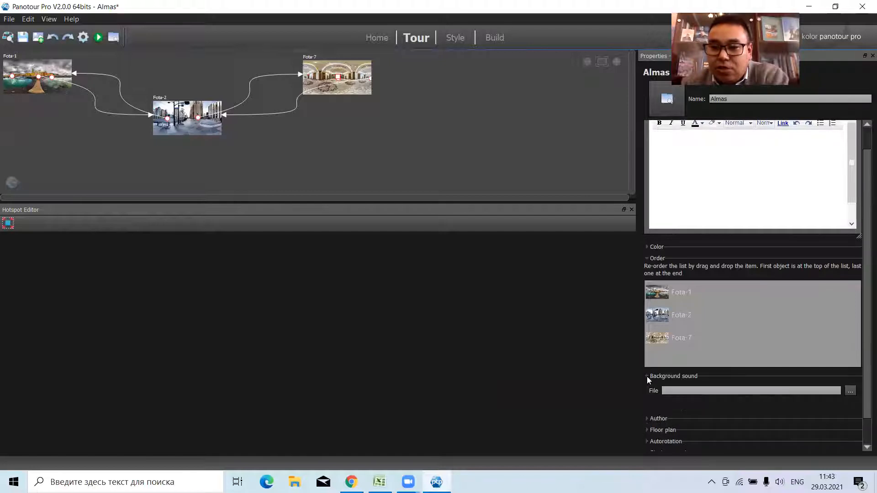
left_click(849, 391)
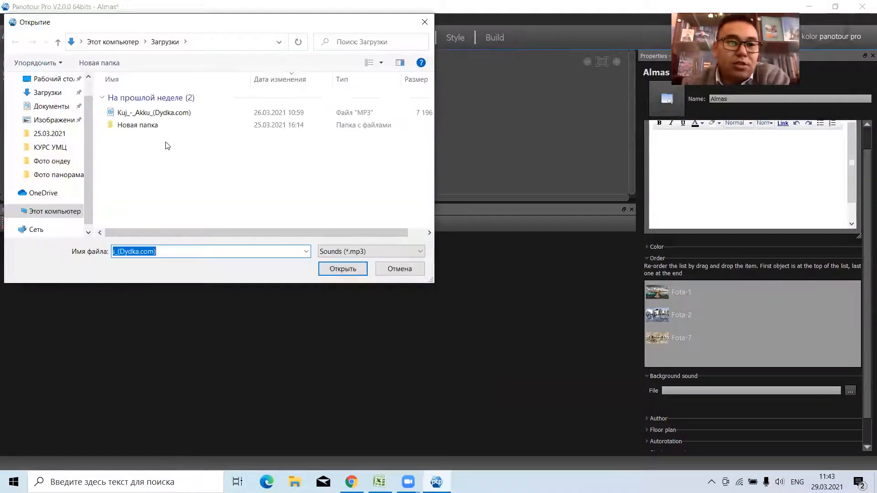
left_click(155, 113)
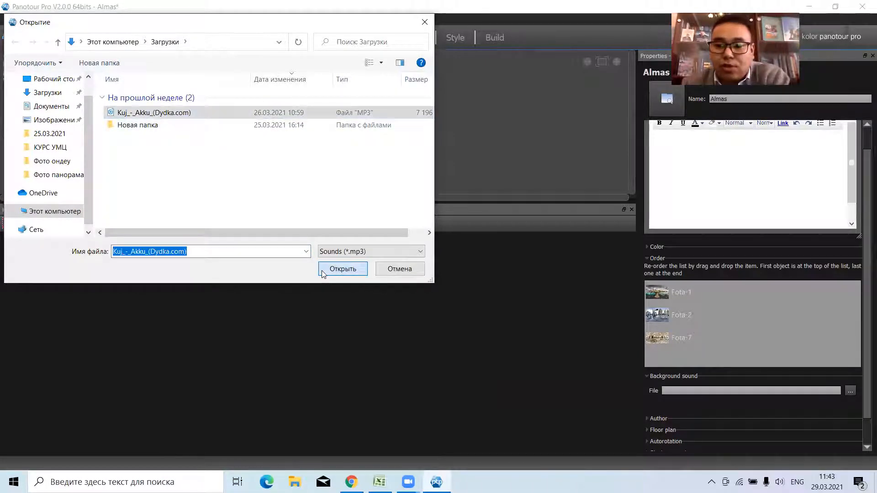
left_click(342, 269)
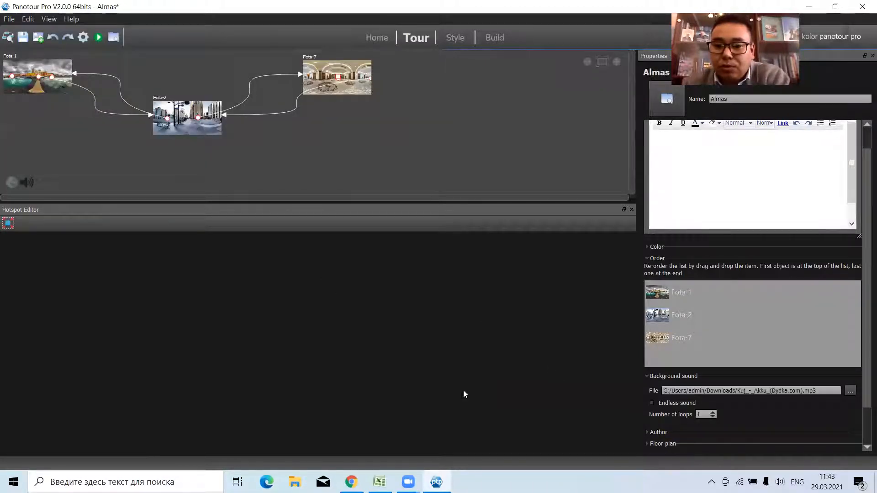
Build the tour and test the background sound with the control bar's sound control in the browser.
left_click(84, 37)
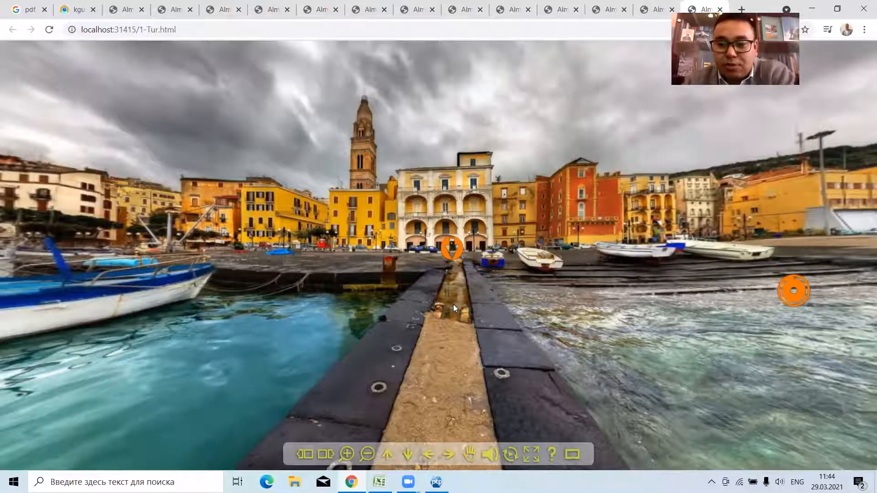
left_click_drag(346, 307, 537, 379)
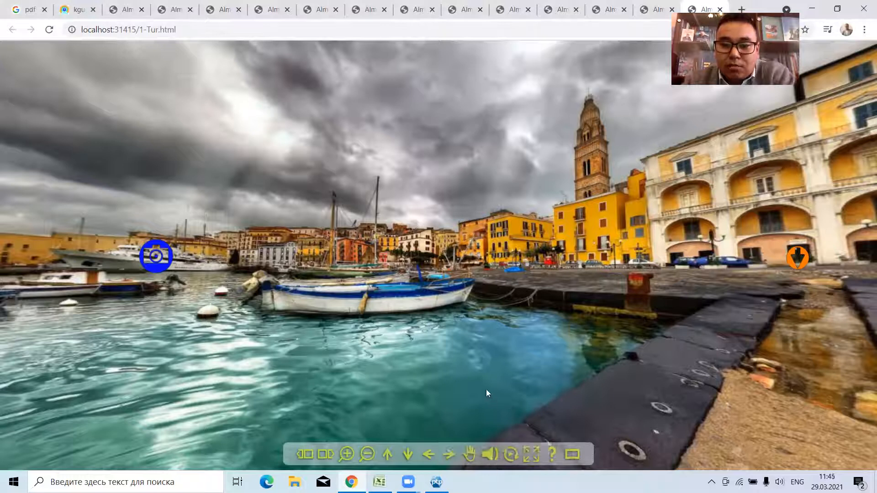
left_click(489, 454)
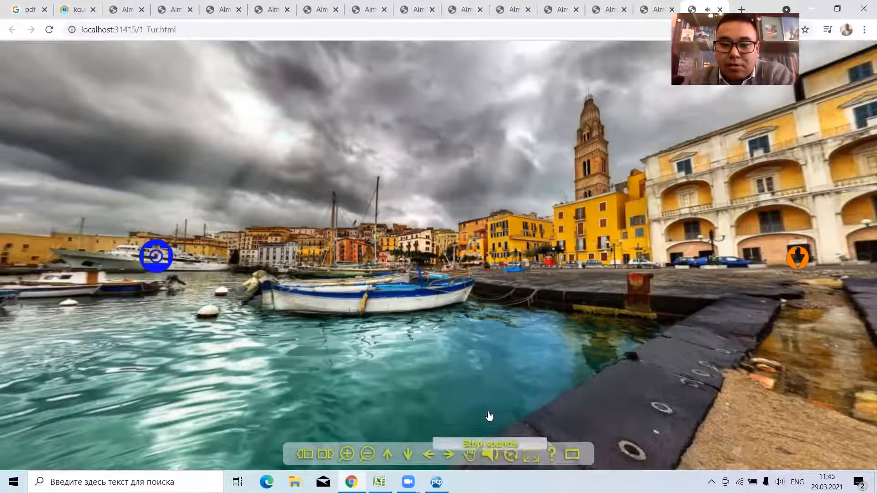
left_click_drag(534, 387, 568, 389)
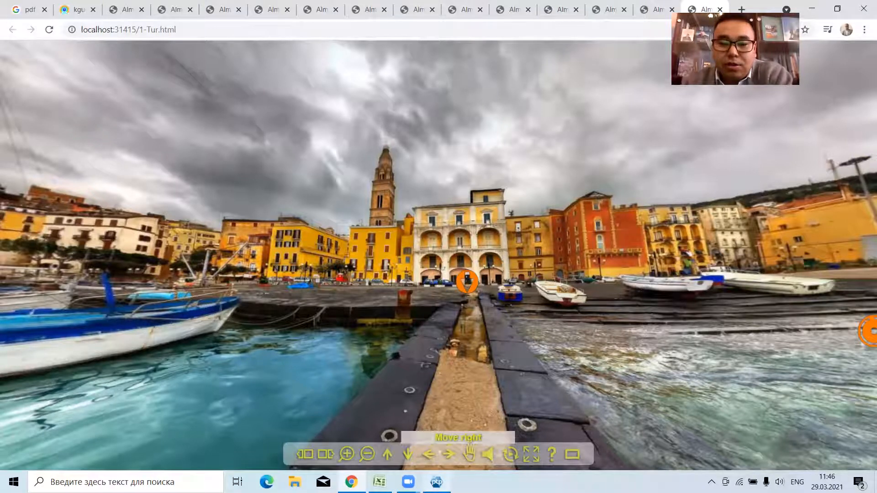
Return to Panotour Pro and examine the control bar plugins in the library and the Classic Control Bar's list of available controls.
key("alt+Tab")
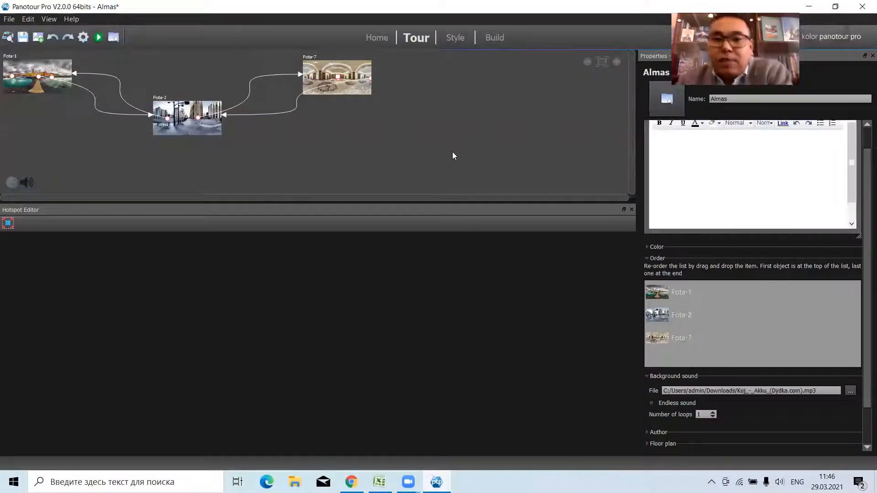
left_click(454, 39)
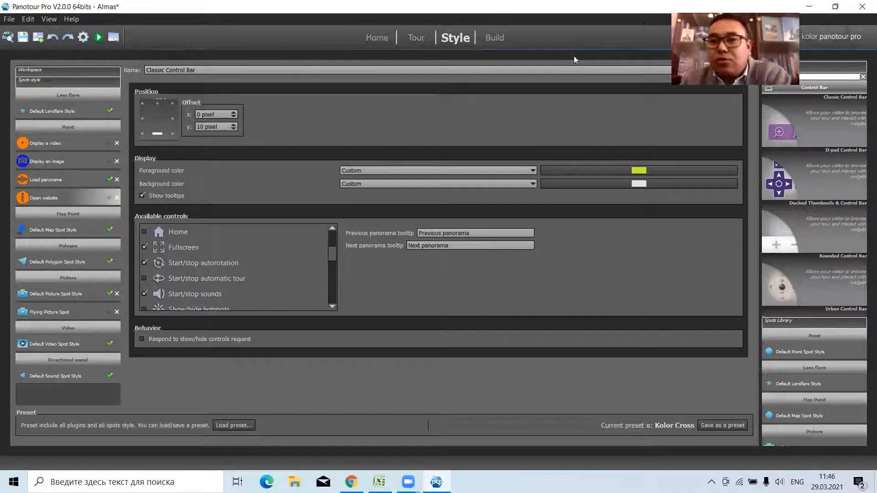
left_click(848, 70)
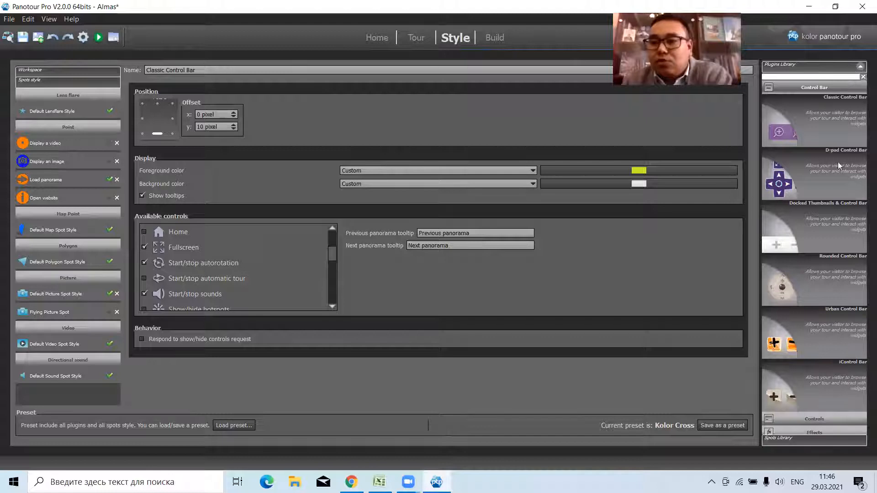
left_click(795, 89)
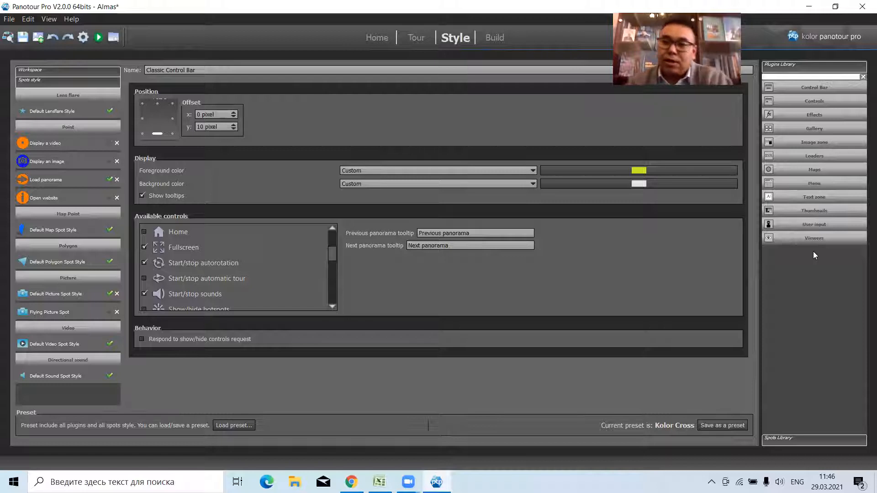
left_click(806, 86)
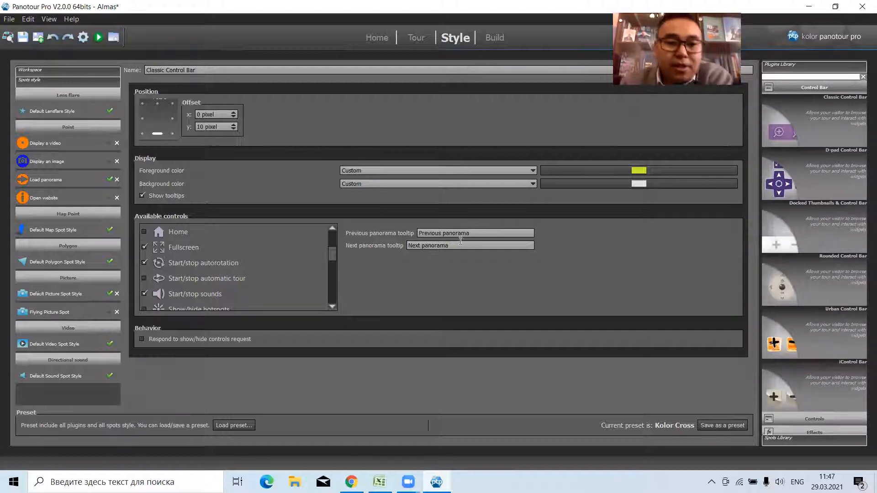
left_click_drag(334, 251, 332, 243)
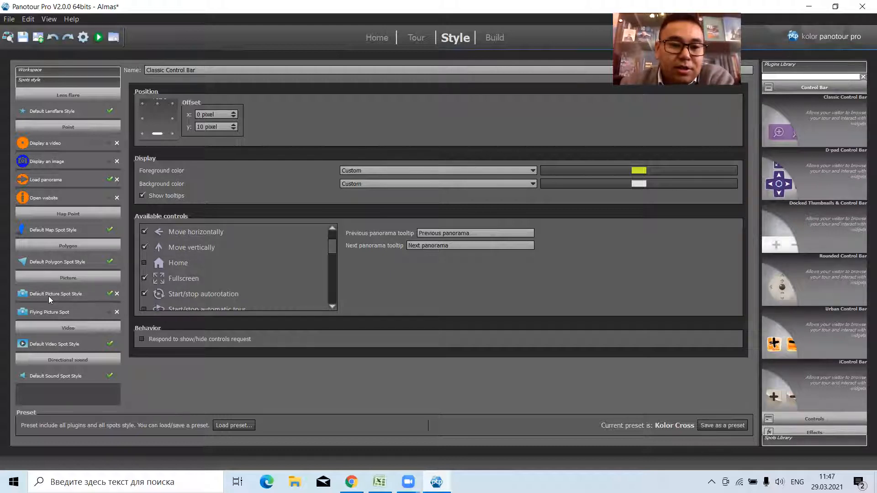
left_click_drag(331, 249, 330, 277)
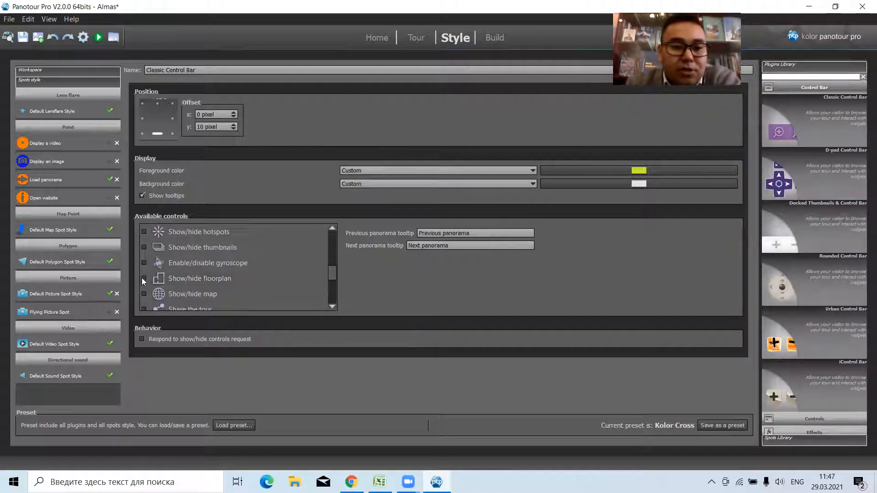
left_click_drag(333, 273, 333, 290)
scroll(332, 290, "up", 4)
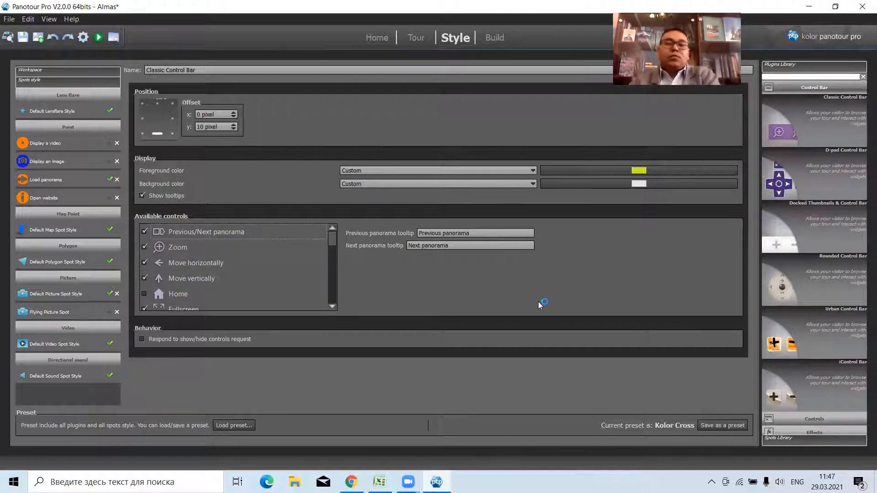
left_click(417, 38)
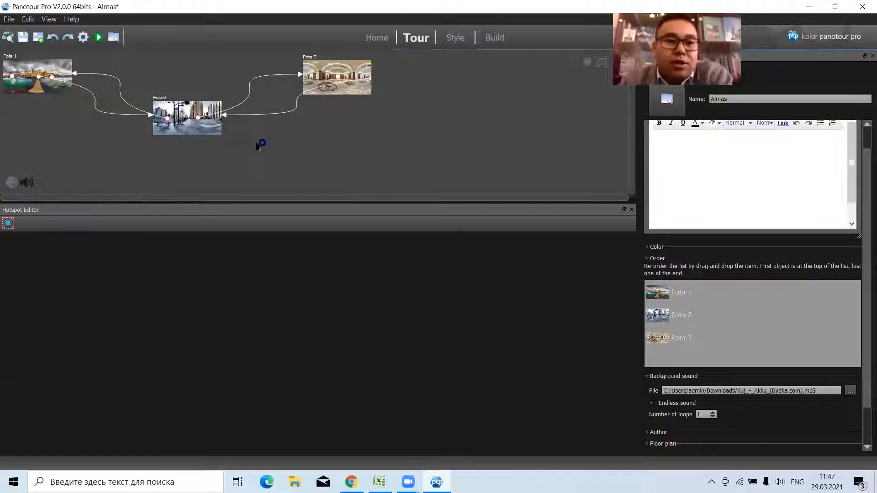
left_click(196, 130)
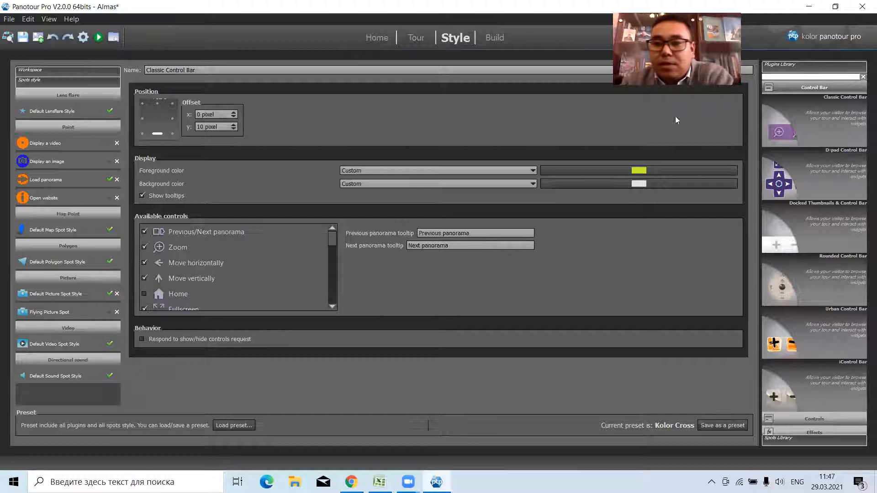
Add the Small Gallery Bar plugin to the tour and anchor it at the tour's top center.
left_click(815, 87)
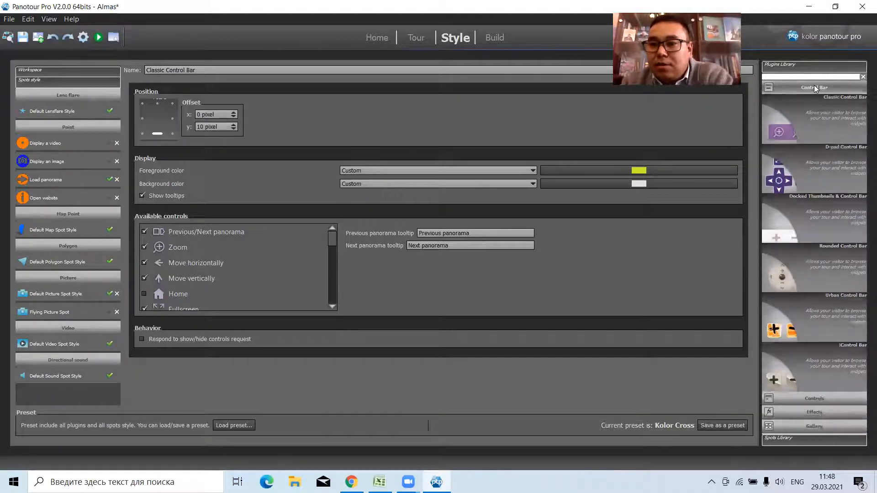
left_click(794, 133)
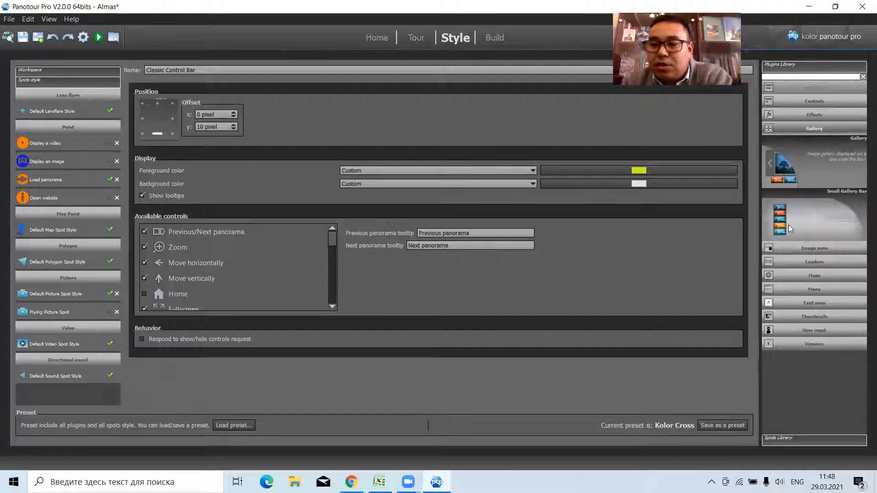
double_click(786, 224)
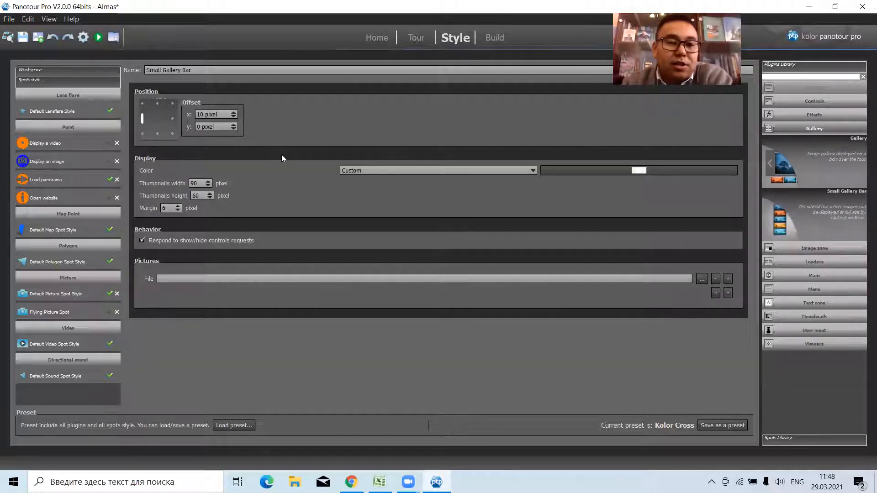
left_click(158, 104)
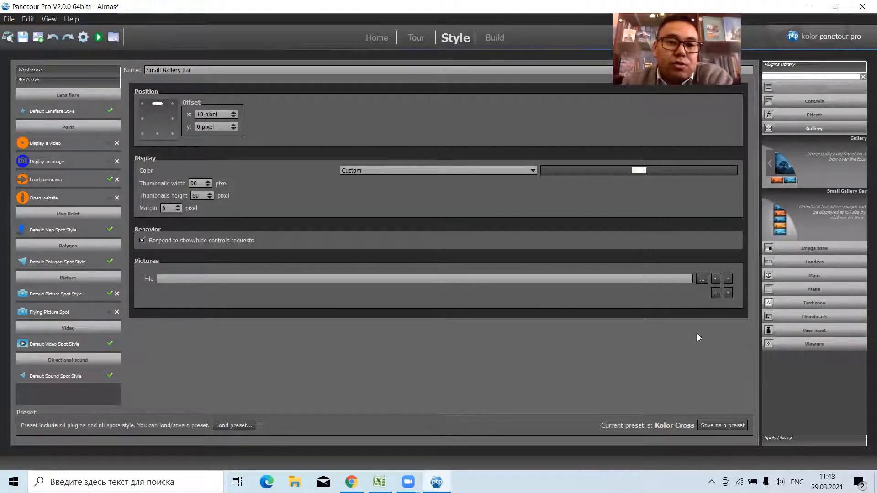
Set ccce355cc6f83a3b12ac4e752c795e69.jpg from the Фото панорама folder as the gallery bar's first picture.
left_click(700, 282)
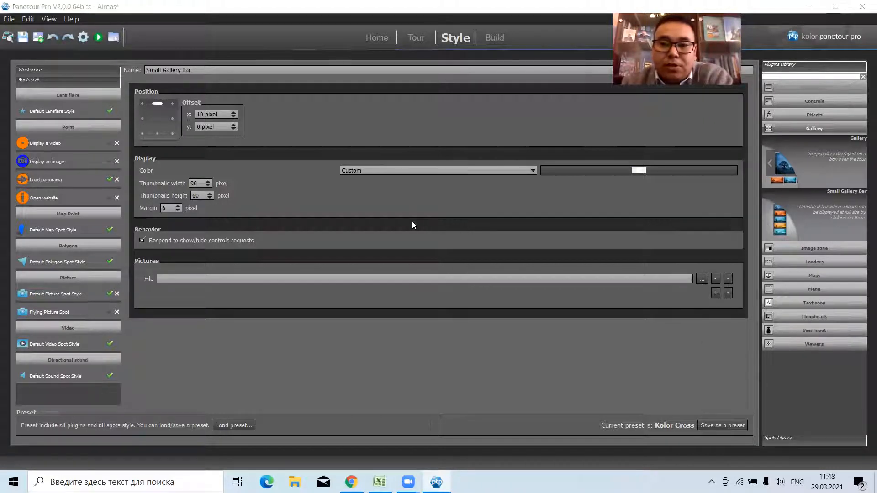
double_click(222, 138)
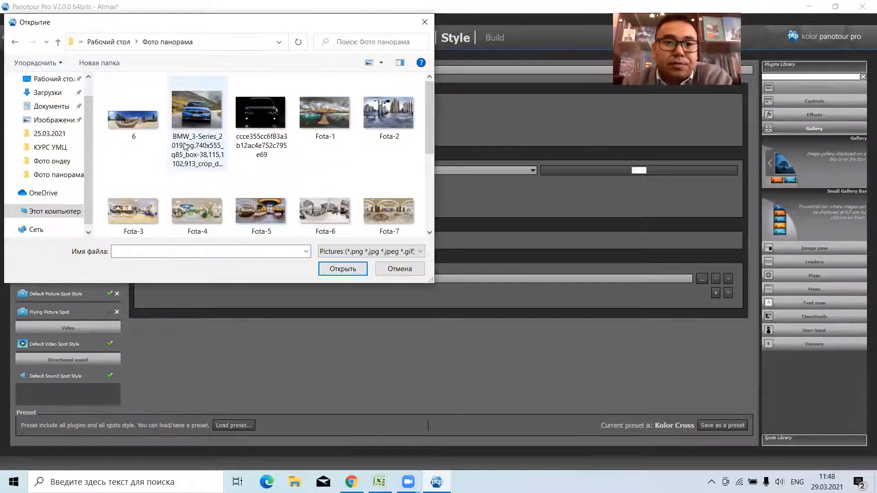
left_click(265, 118)
left_click(342, 268)
Add a second picture to the gallery bar, using Tesla-wrap-hero_large.jpg from the same folder.
left_click(715, 293)
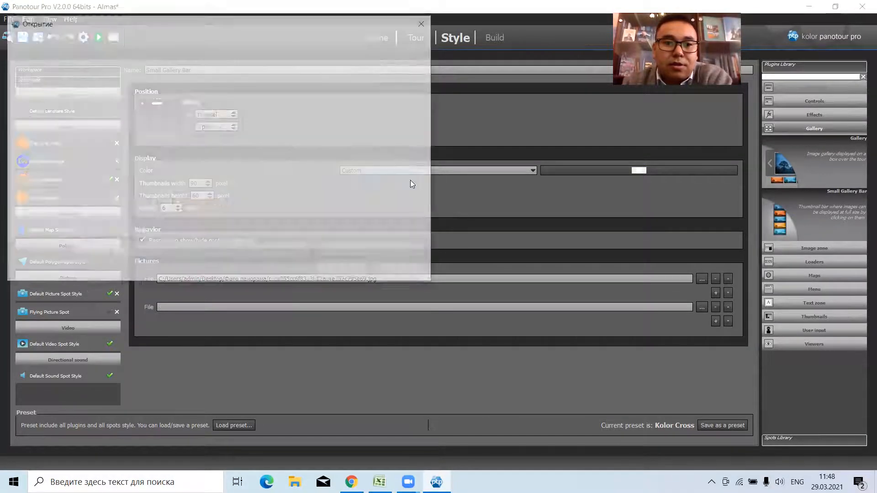
left_click_drag(428, 134, 427, 193)
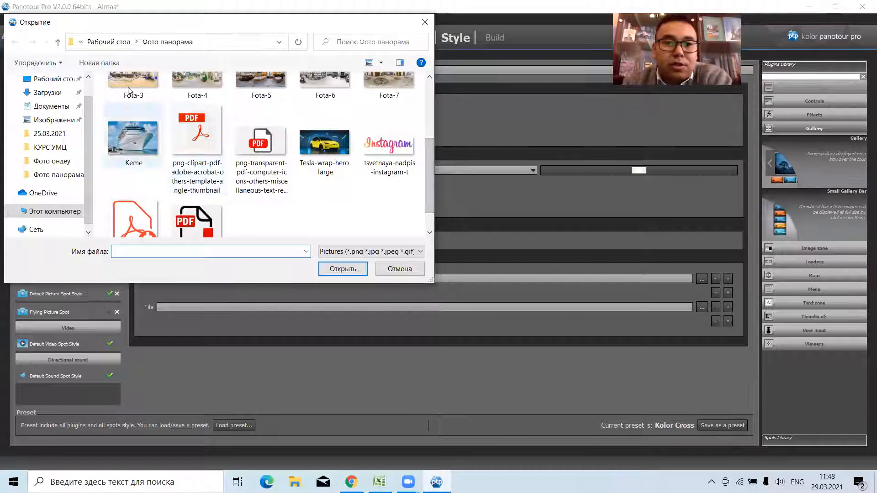
left_click(324, 142)
key("Return")
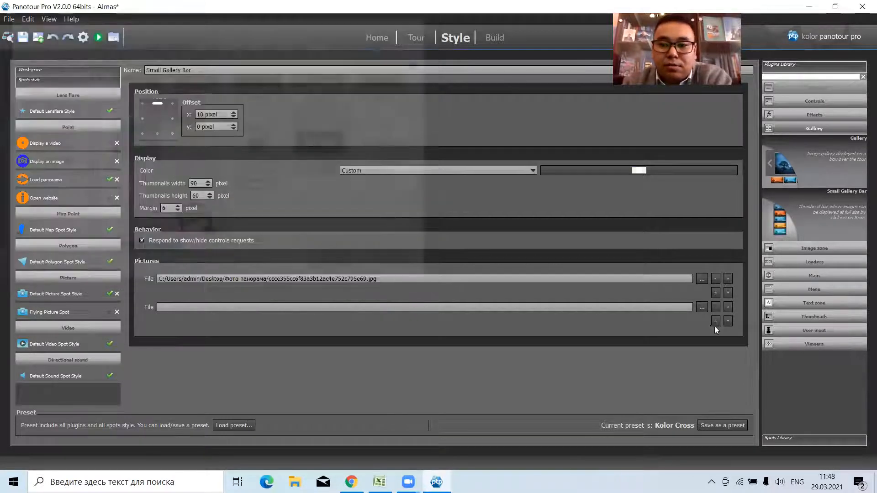
Add a third picture to the gallery bar, using Keme.jpg from the Фото панорама folder.
left_click(714, 322)
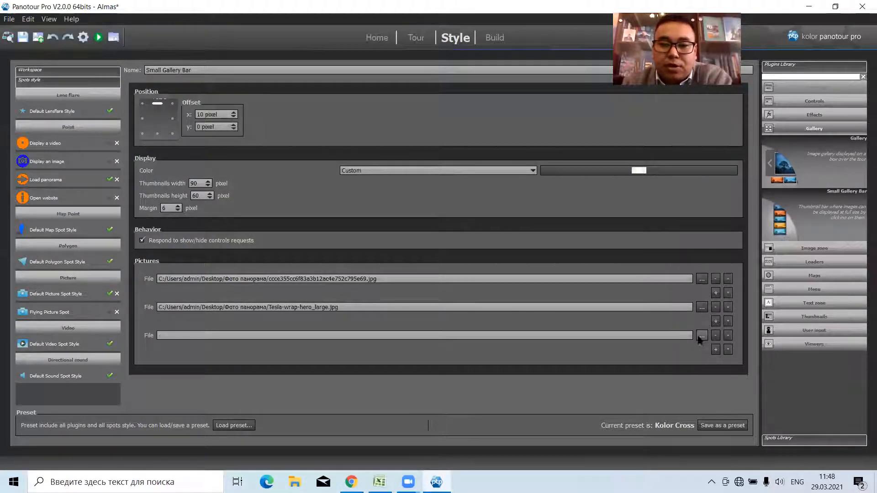
left_click(700, 337)
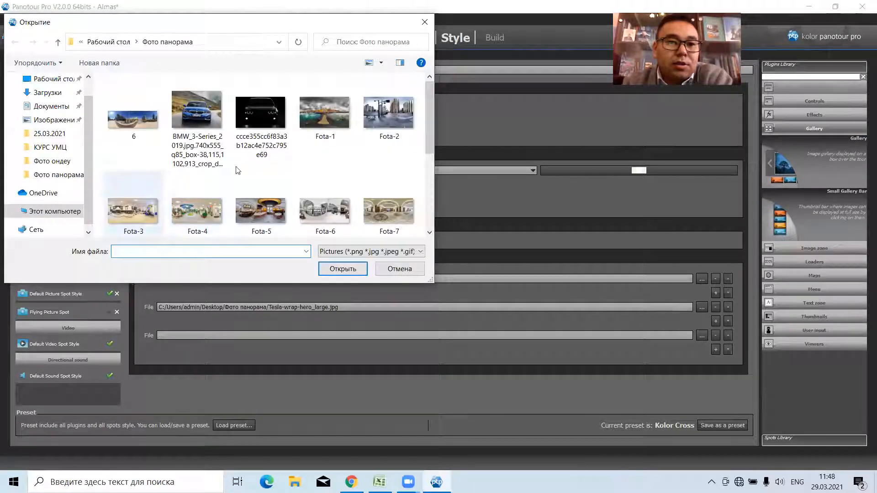
left_click_drag(429, 117, 425, 140)
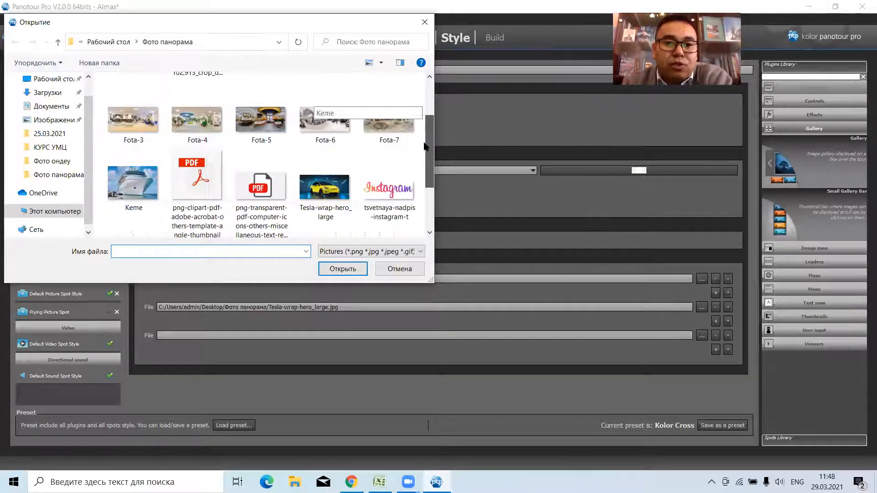
left_click(134, 187)
left_click(341, 266)
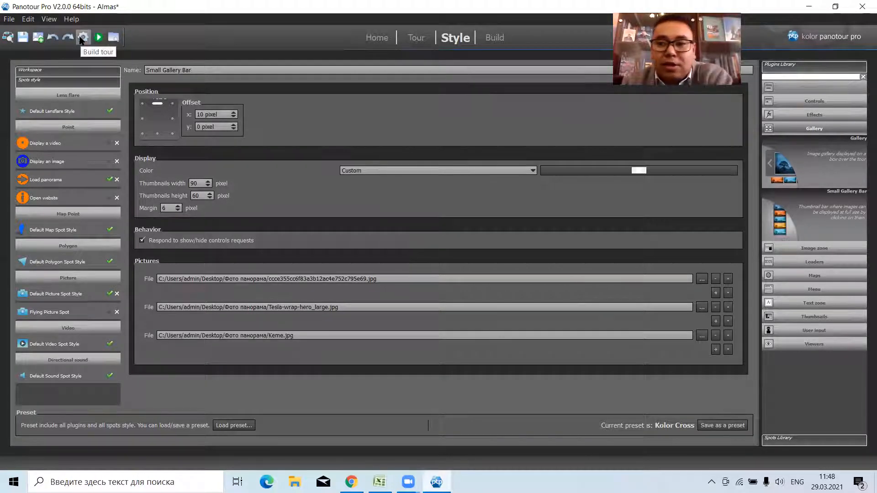
Add the Website Box viewer plugin to the tour.
left_click(792, 129)
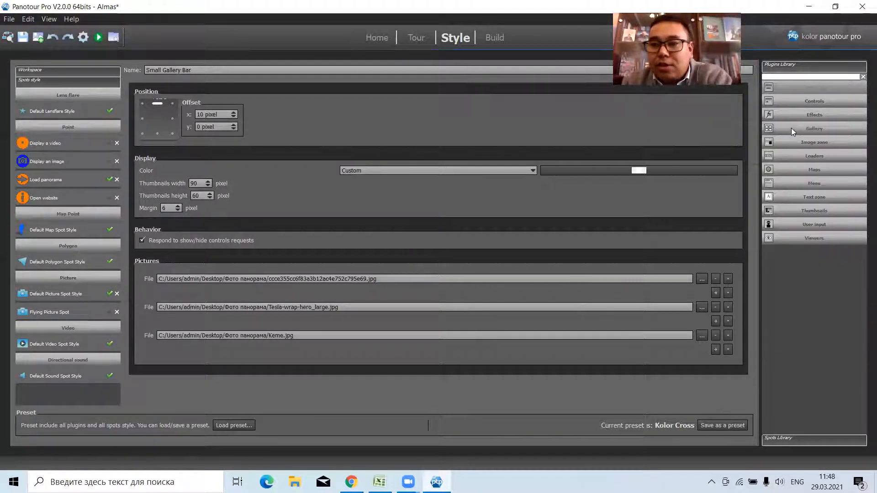
left_click(809, 239)
scroll(791, 347, "down", 1)
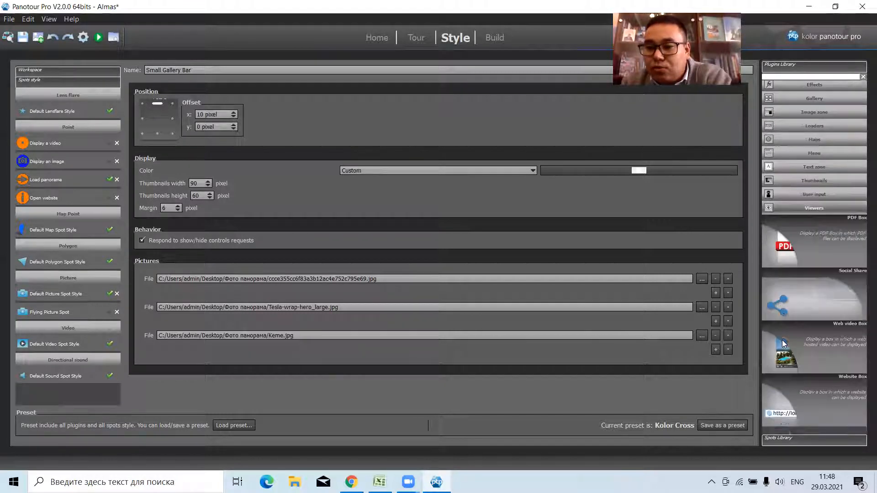
double_click(785, 418)
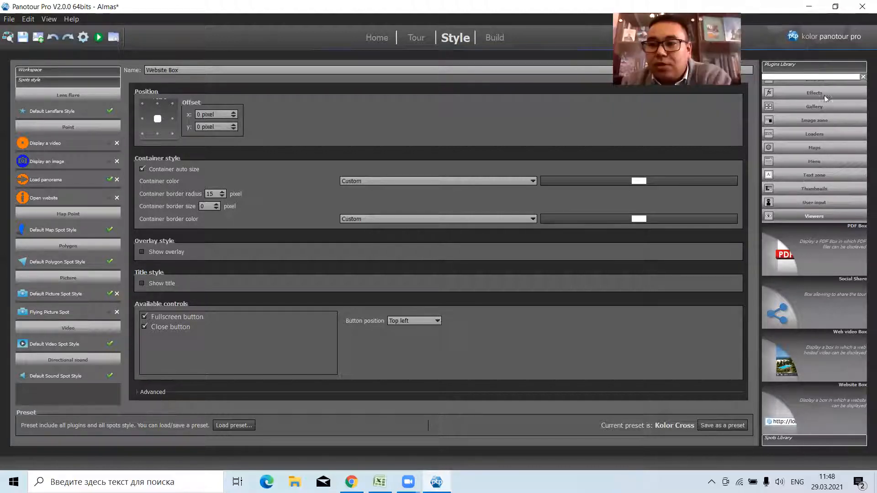
Add a Simple Button plugin with tsvetnaya-nadpis-instagram-t.png as its image, sized 200 by 200 pixels.
scroll(826, 98, "up", 2)
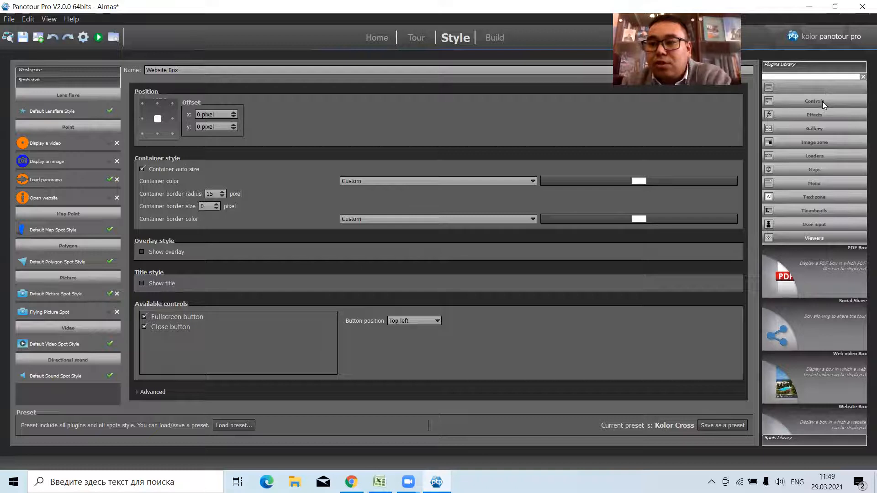
left_click(822, 102)
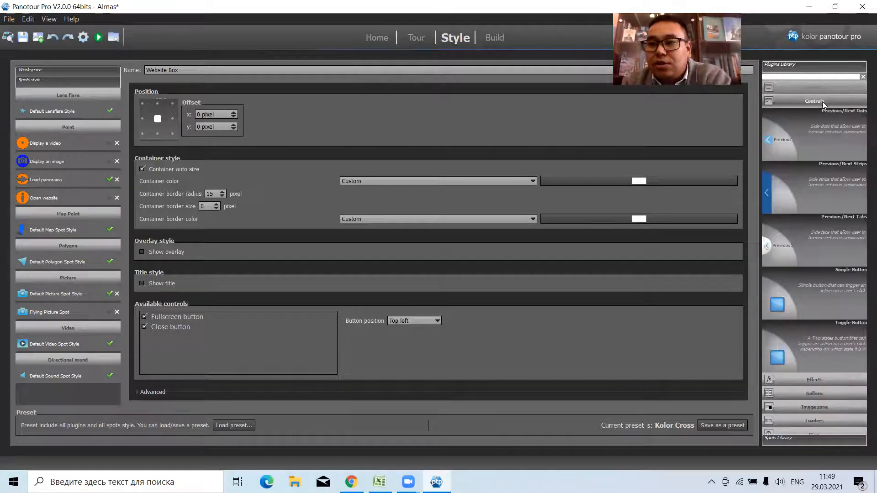
double_click(782, 305)
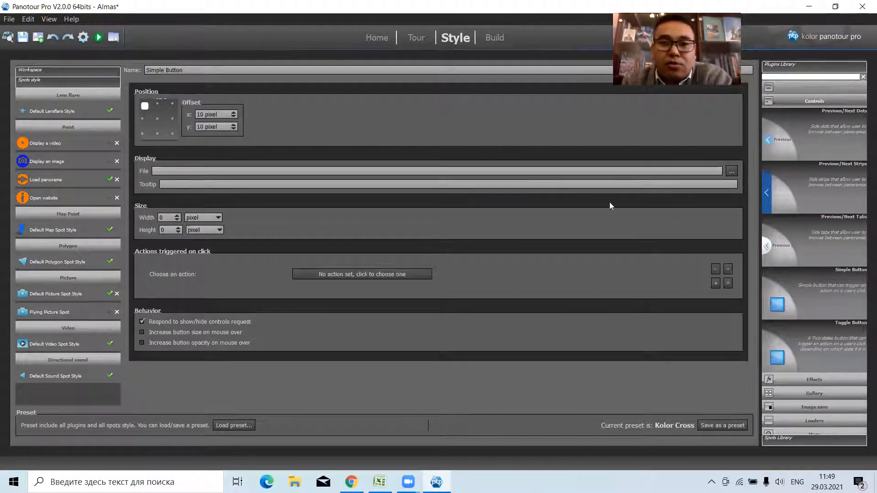
left_click(732, 171)
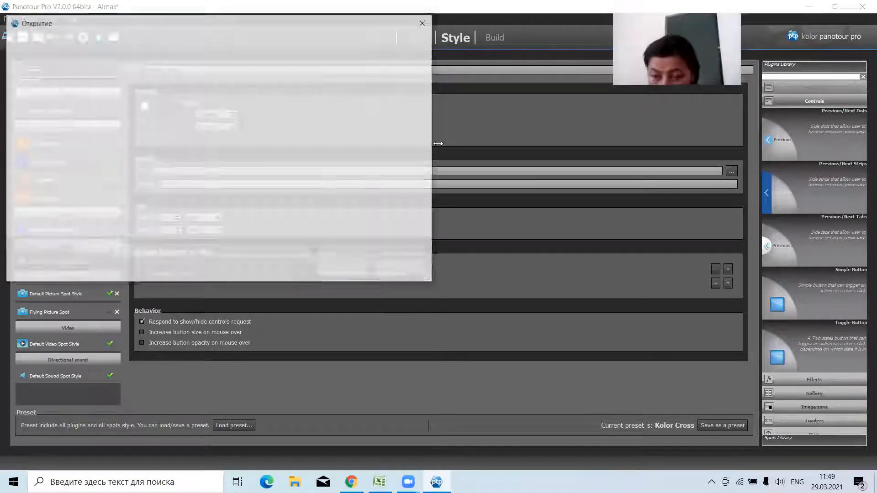
left_click_drag(425, 108, 427, 175)
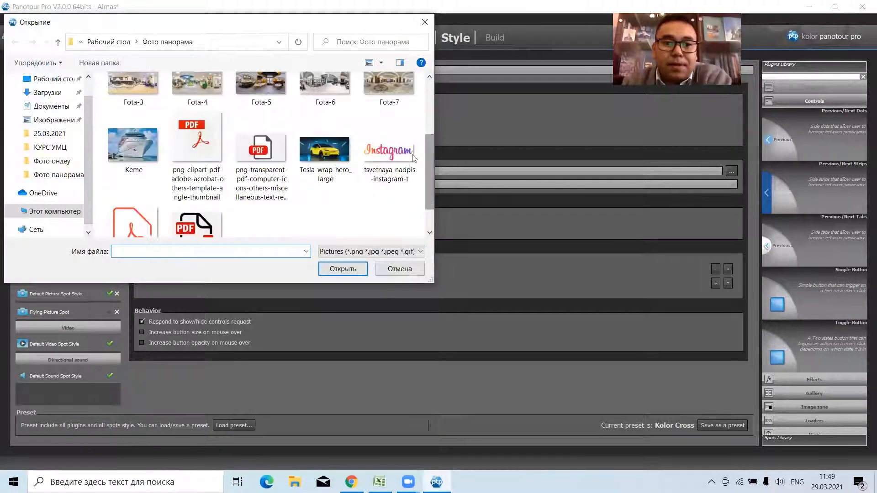
left_click(389, 147)
left_click(342, 269)
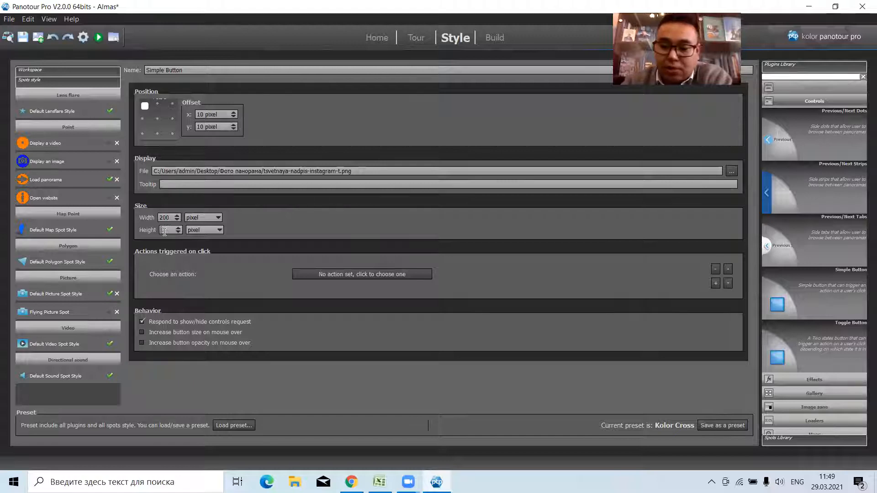
Set the Simple Button's click action to the Website Box plugin's Display a website.
left_click(357, 275)
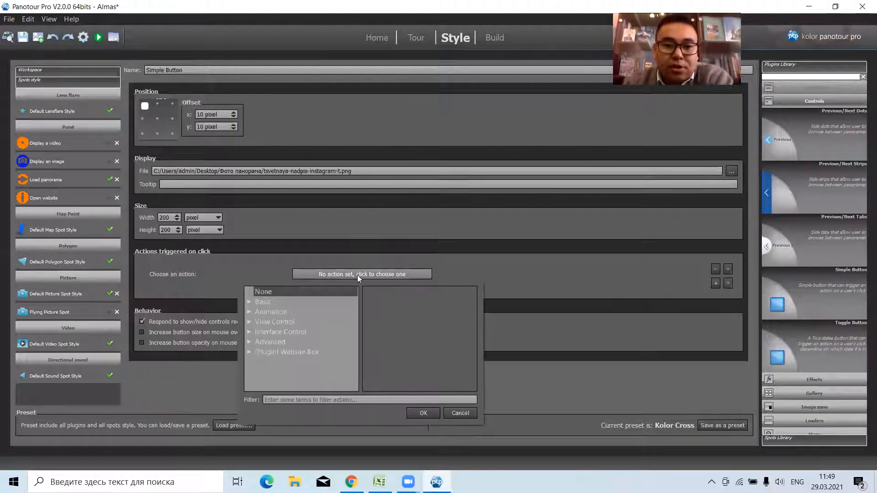
left_click(250, 352)
left_click(292, 361)
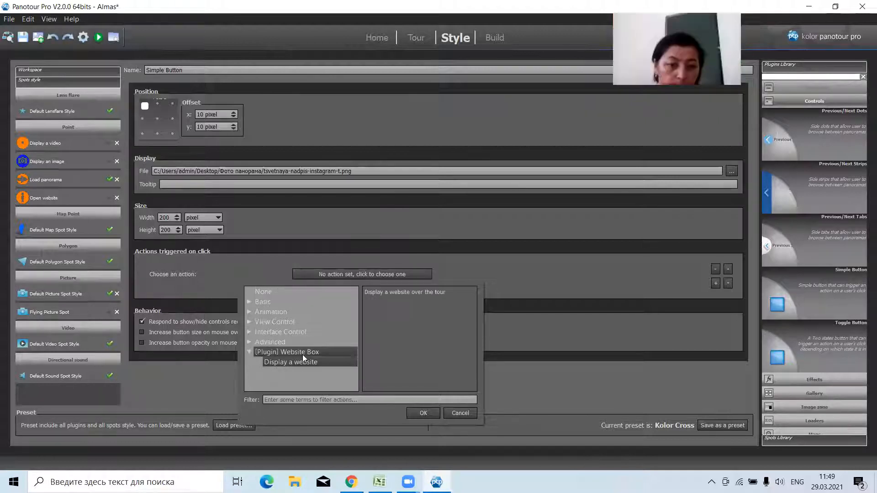
left_click(423, 413)
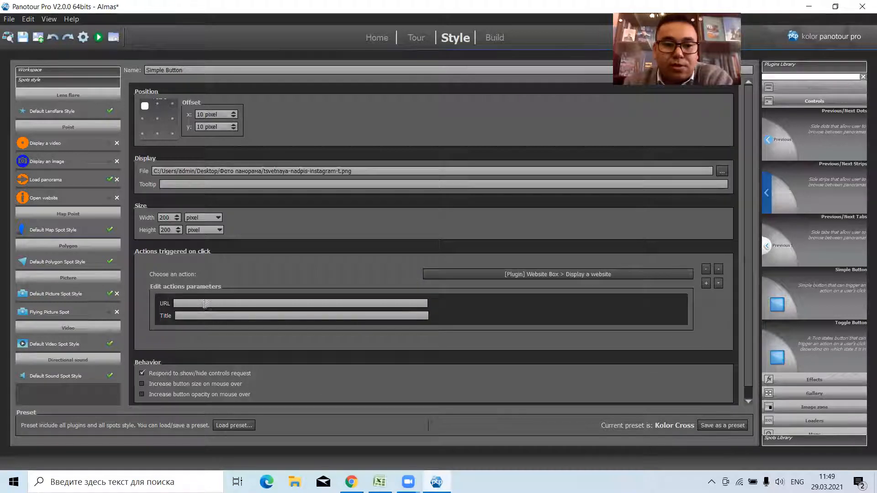
left_click(204, 304)
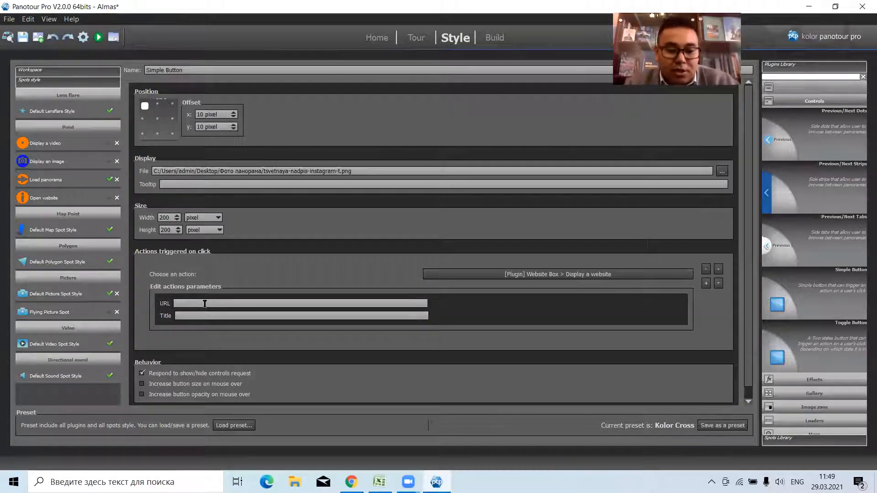
left_click(351, 480)
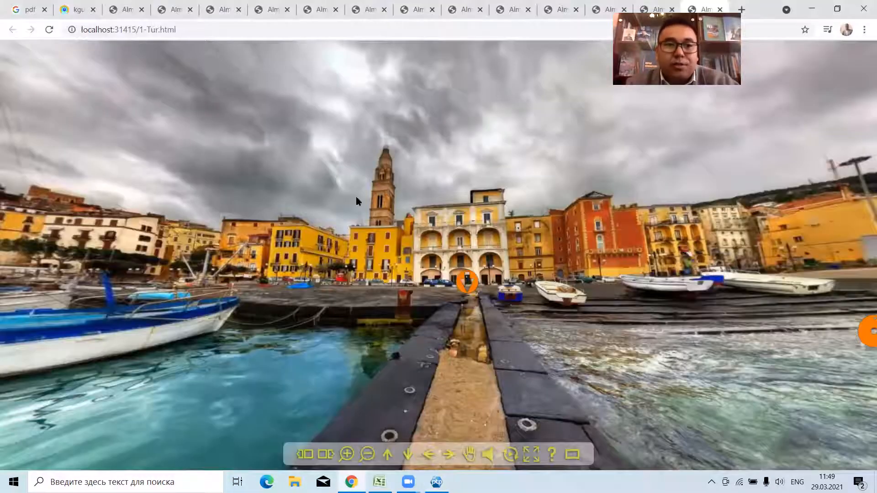
left_click(79, 7)
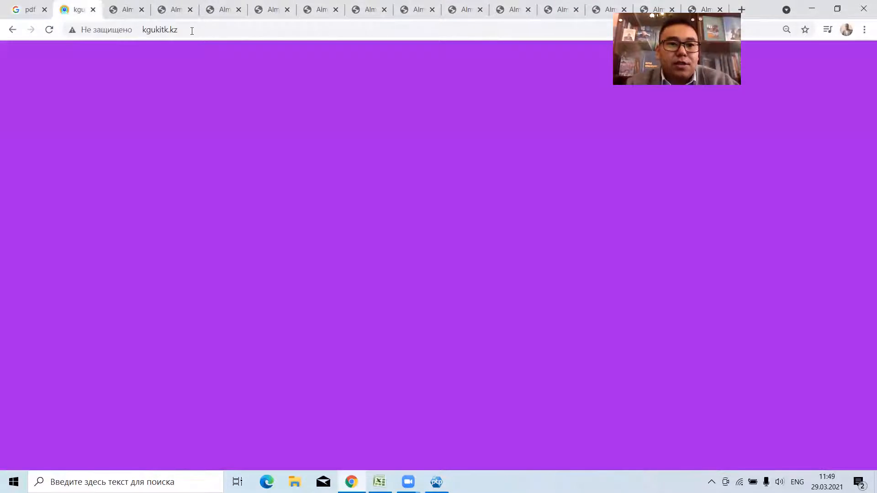
left_click(192, 31)
key("ctrl+c")
right_click(154, 29)
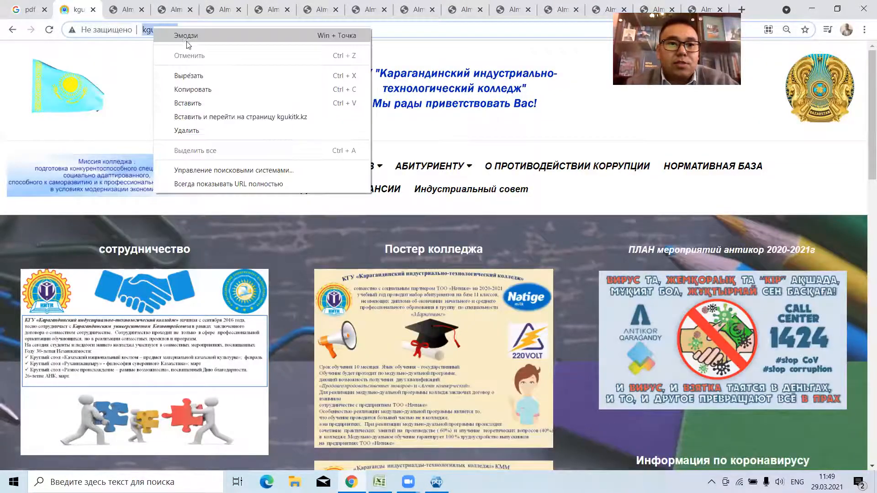
left_click(189, 90)
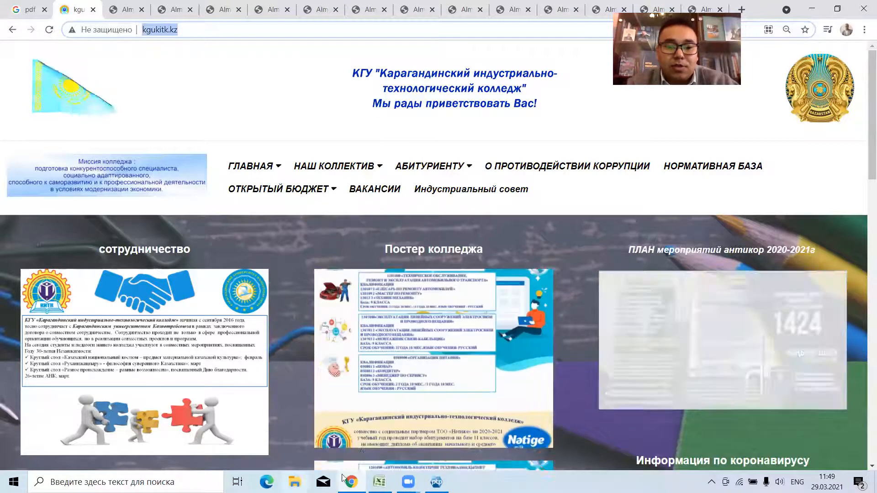
left_click(437, 482)
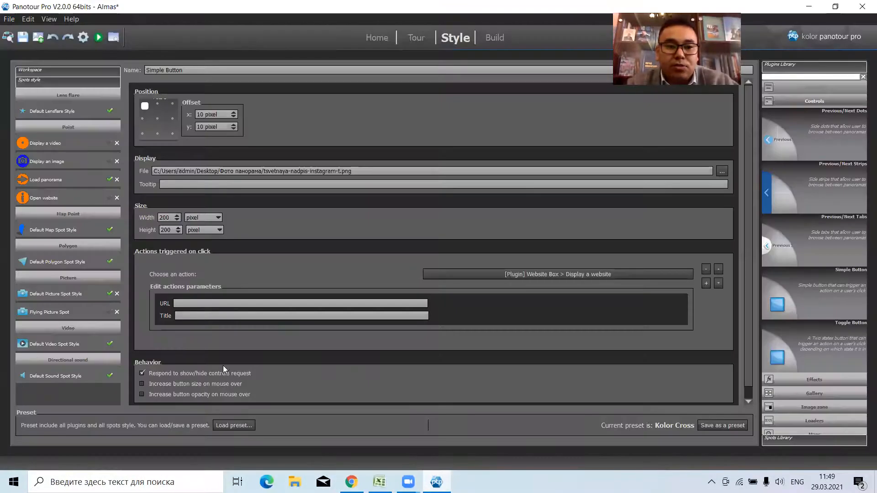
key("ctrl+v")
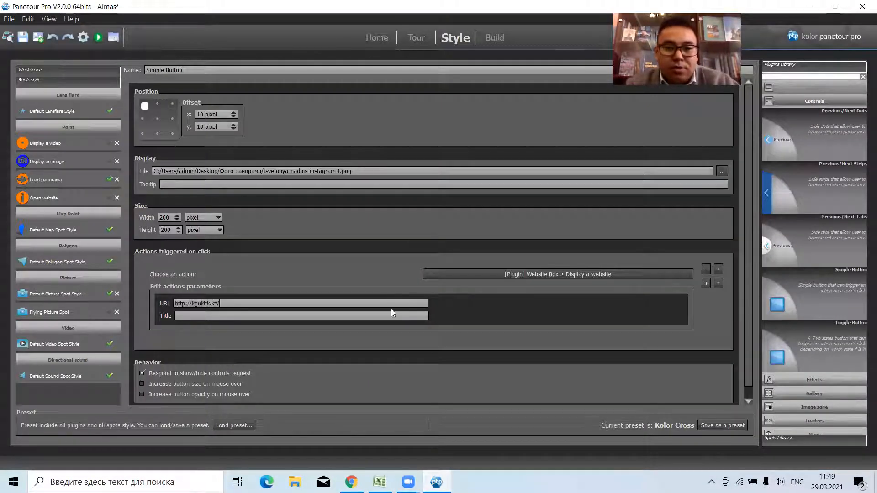
Build the tour, view it in the browser, and test the Instagram button's website display.
left_click(82, 37)
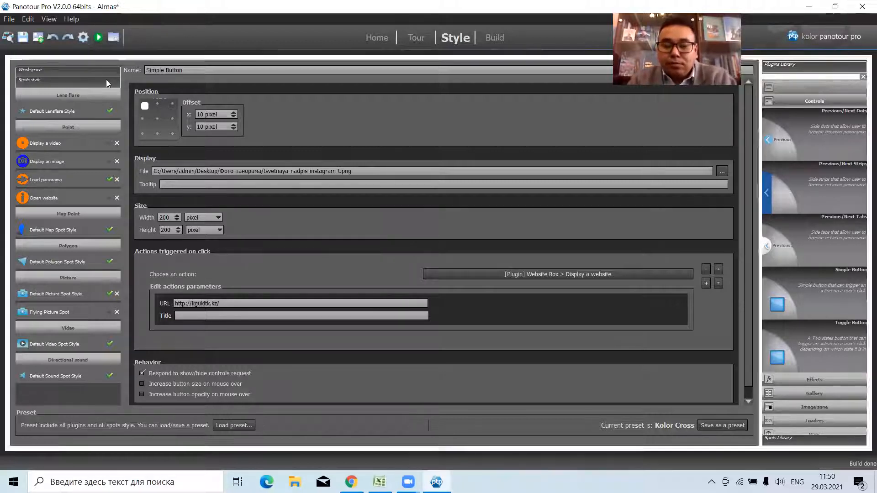
left_click(98, 38)
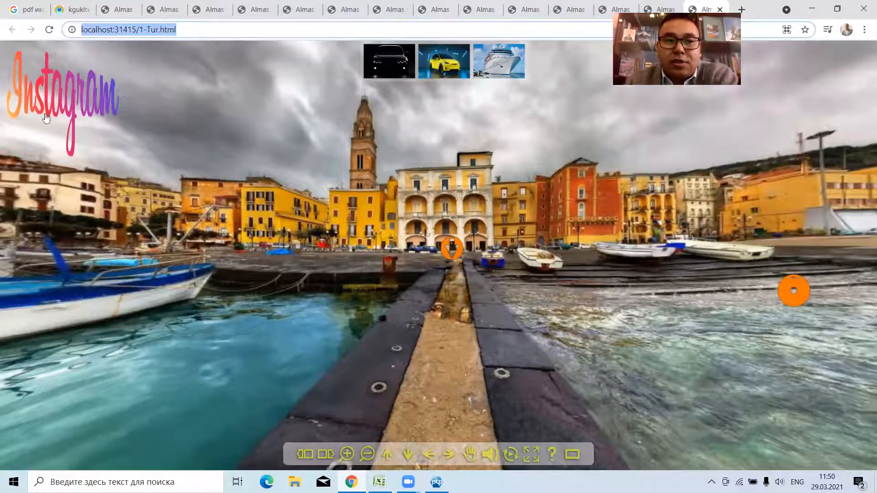
left_click(56, 100)
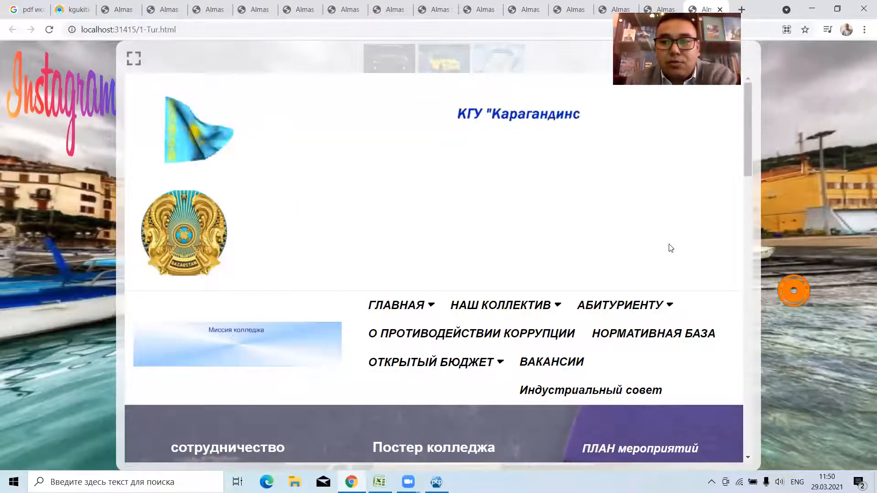
Look through the college website in the tour's website box and close the box.
scroll(631, 247, "down", 5)
scroll(434, 244, "down", 14)
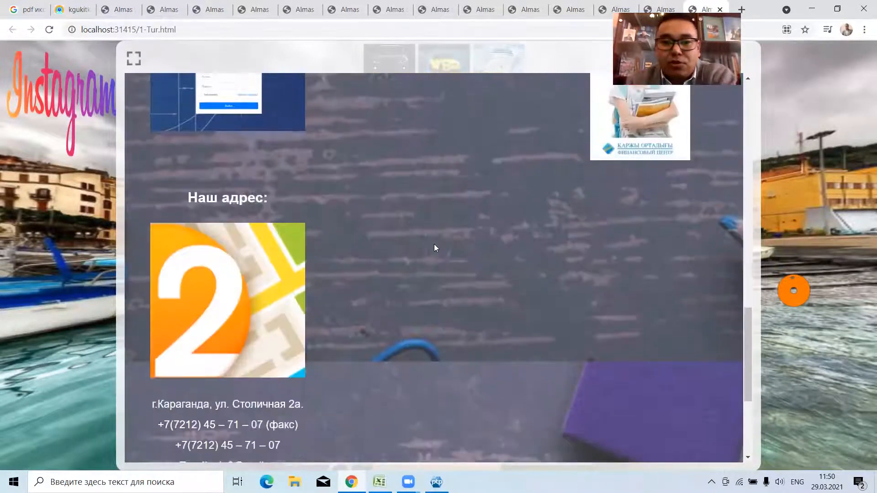
scroll(297, 215, "up", 10)
scroll(686, 145, "up", 10)
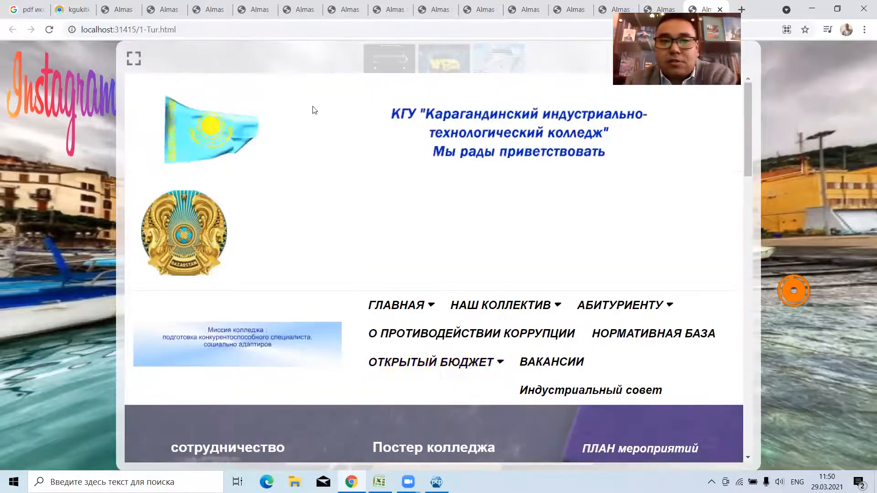
left_click(753, 58)
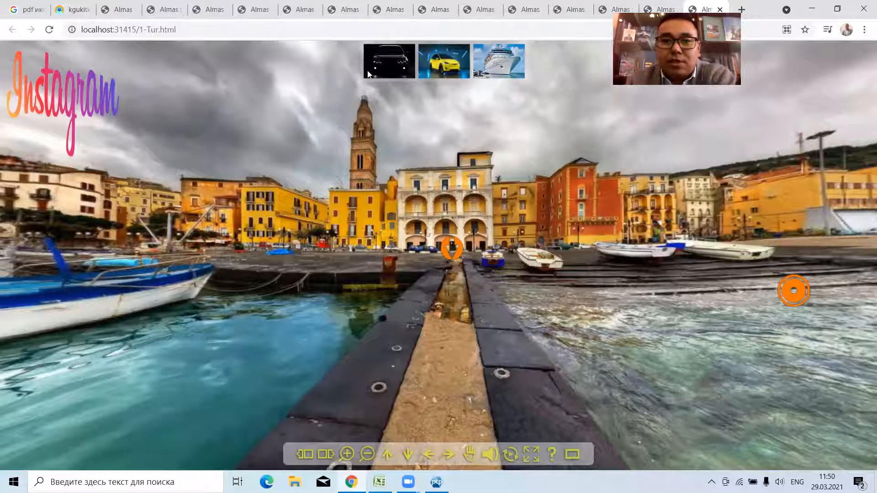
Test the tour's picture gallery by enlarging the black car, yellow car and ship pictures in turn.
left_click(379, 61)
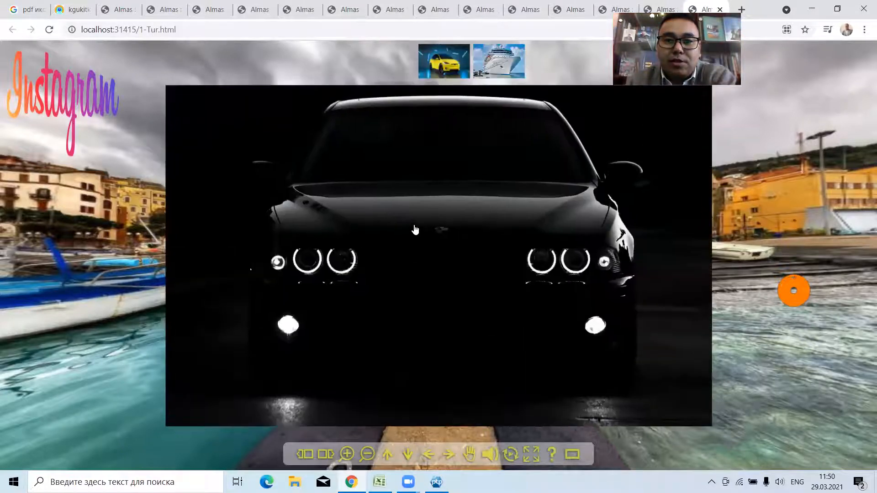
left_click(432, 57)
left_click(435, 60)
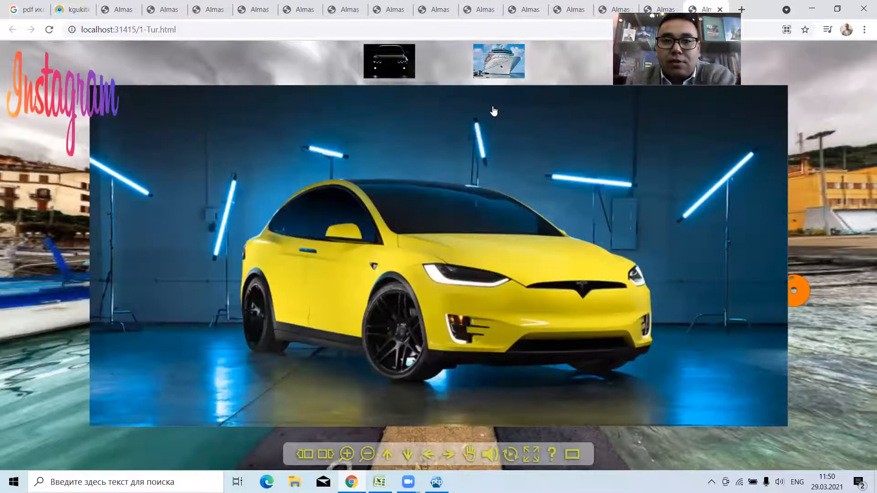
left_click(502, 67)
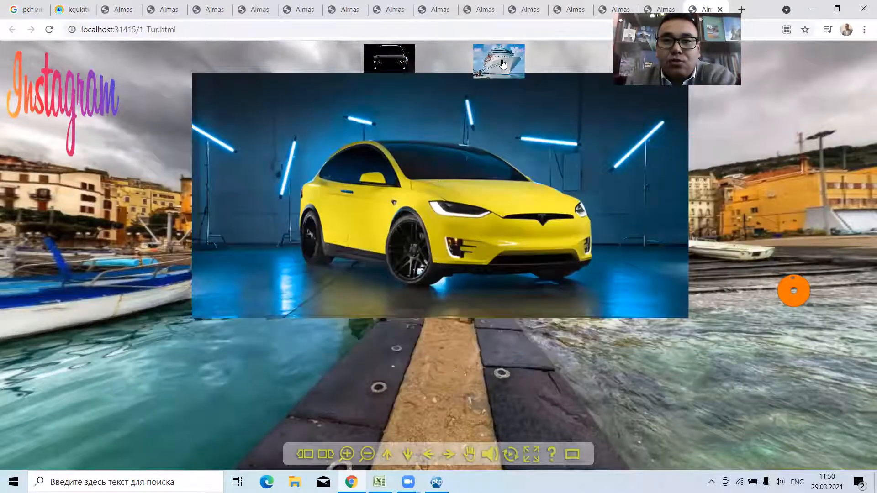
left_click(502, 66)
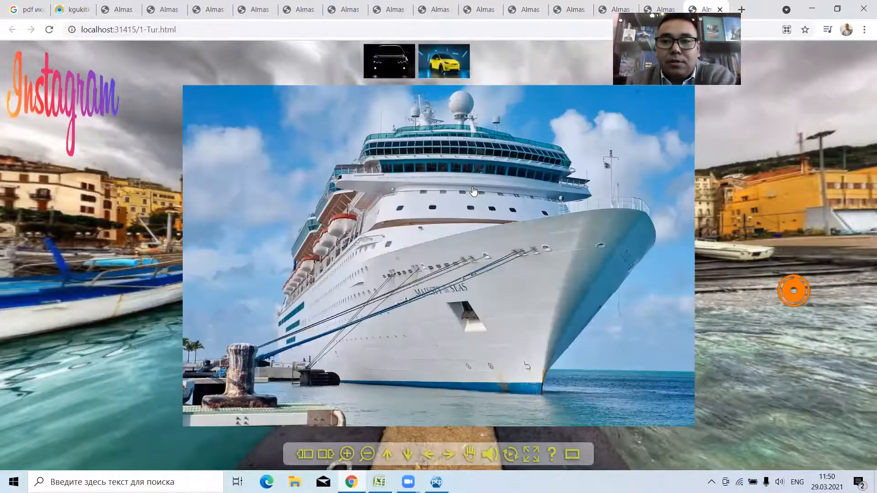
left_click(466, 192)
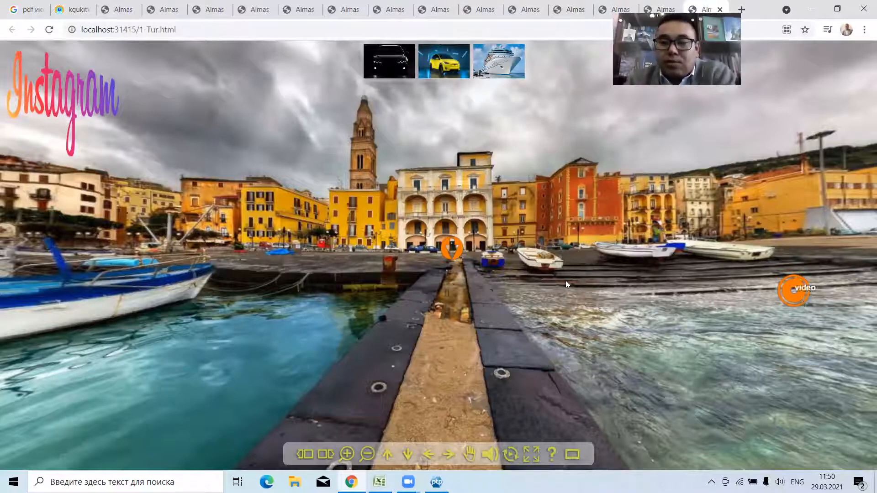
Test the video in the harbour panorama, close it, and try the blue camera image hotspot.
left_click(487, 257)
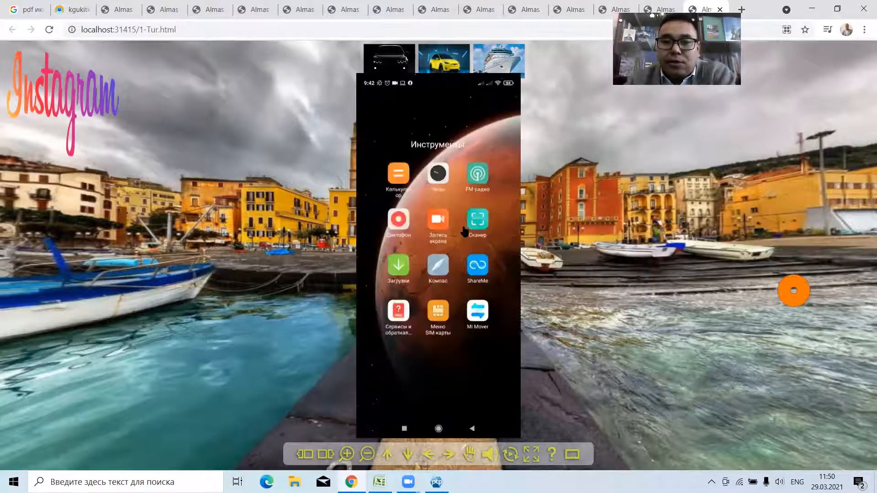
left_click(502, 133)
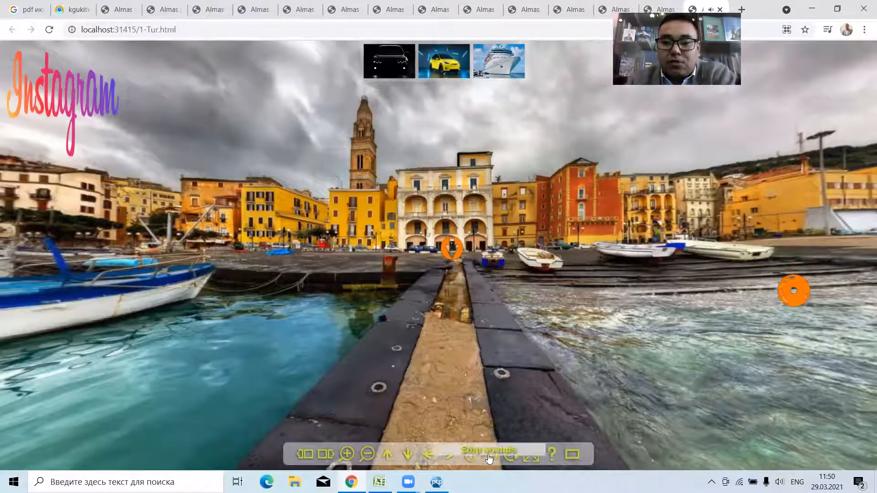
left_click_drag(268, 285, 68, 250)
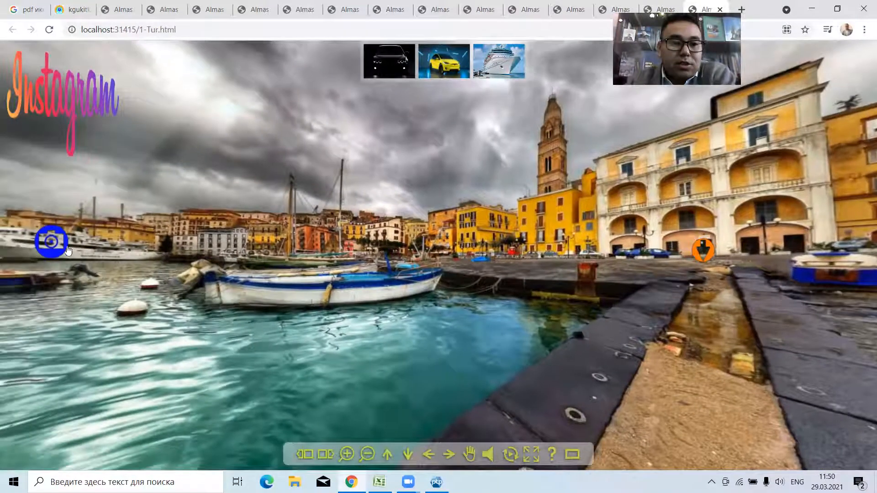
left_click(56, 236)
left_click(399, 251)
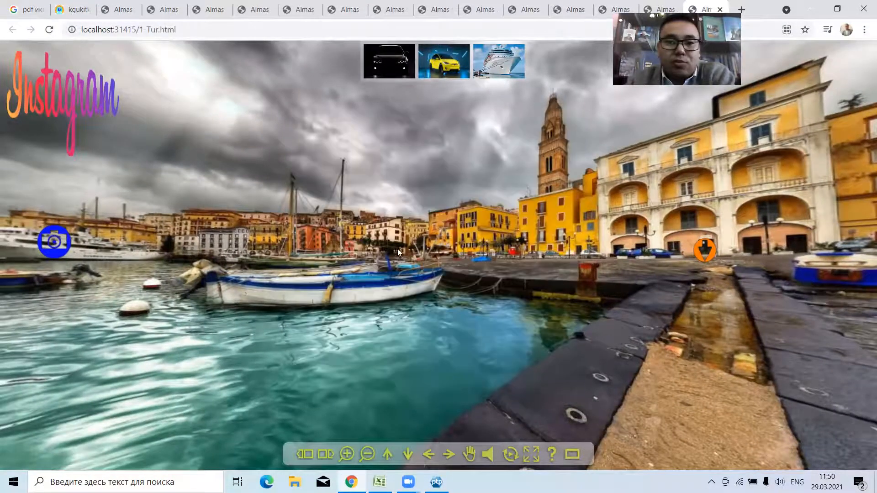
Follow the orange arrow hotspot from the harbour to the street panorama and look around the street.
left_click(705, 257)
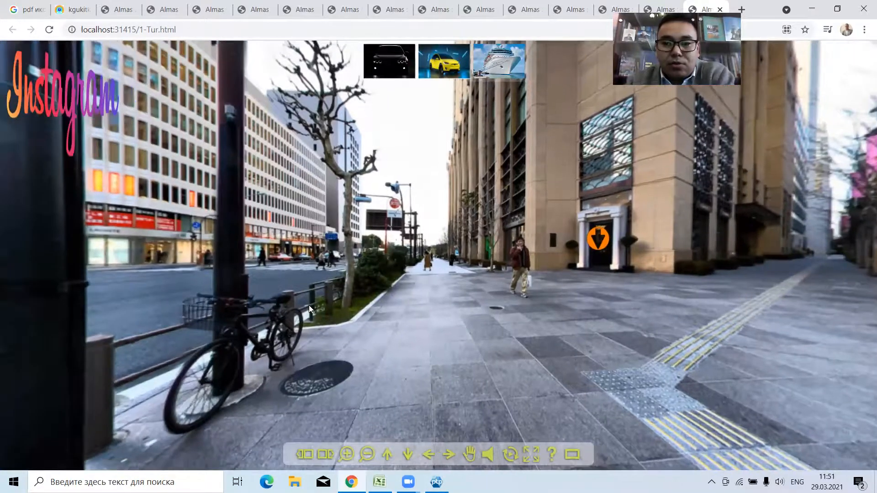
left_click_drag(308, 306, 387, 257)
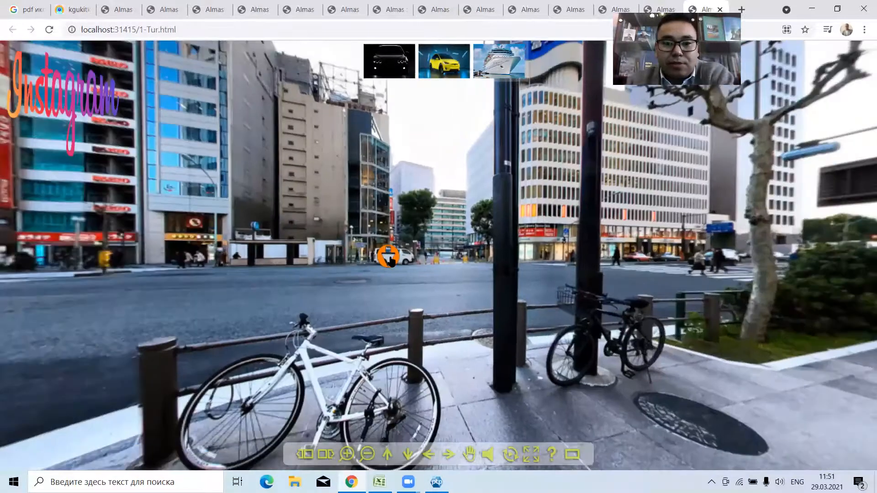
left_click_drag(727, 332, 500, 283)
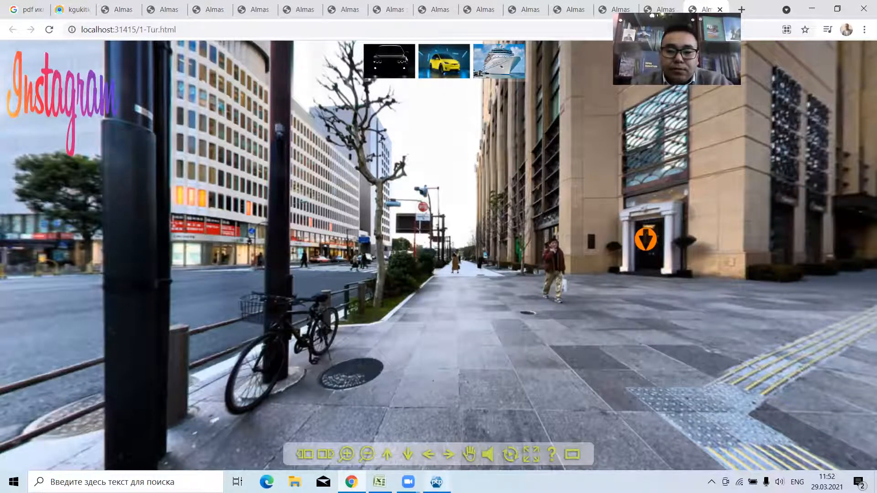
Switch back to Panotour Pro and close it without saving the Almas project changes.
left_click(436, 482)
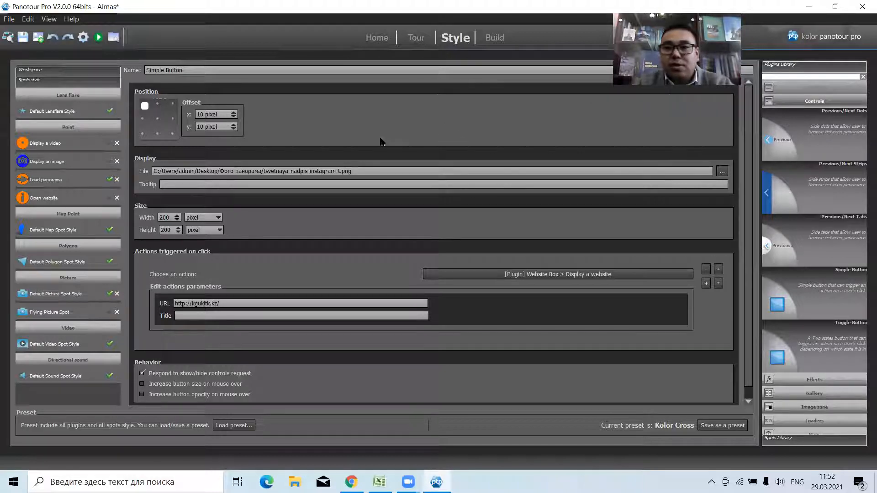
left_click(862, 6)
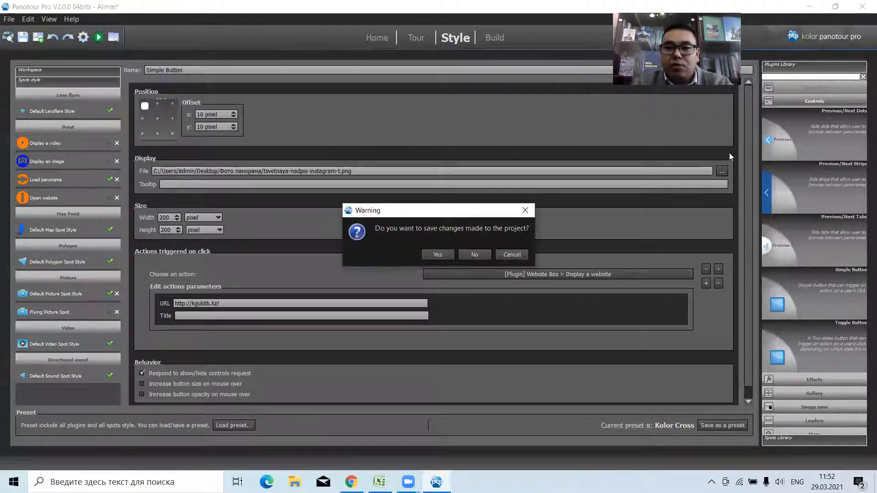
left_click(466, 253)
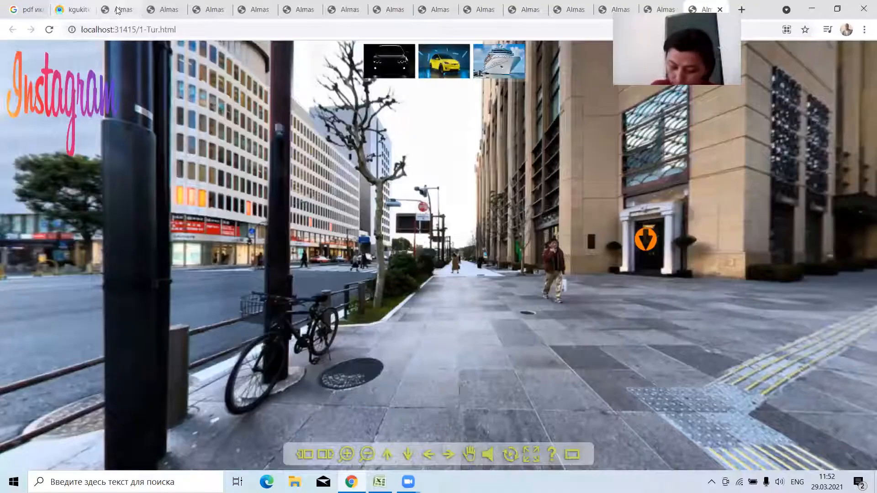
Close all the Almas tour preview pages in Chrome and minimize the browser.
left_click(131, 10)
left_click(132, 9)
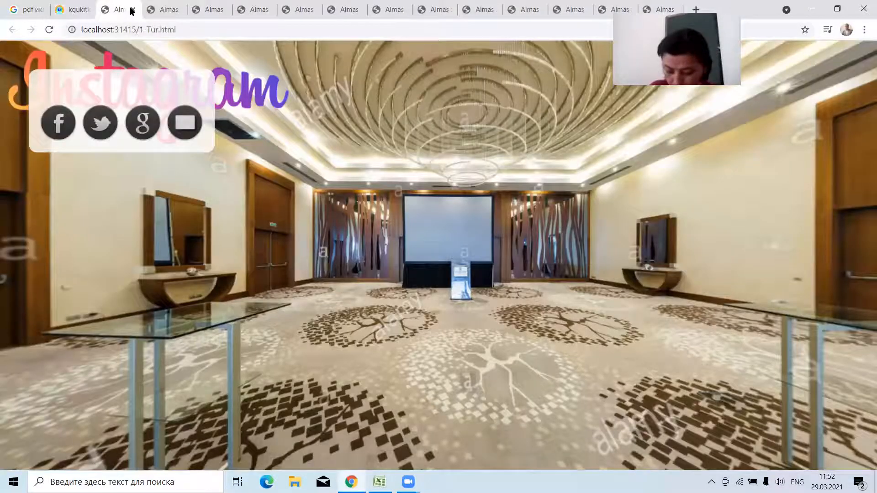
left_click(132, 10)
left_click(132, 10)
left_click(132, 11)
left_click(132, 10)
left_click(132, 10)
left_click(132, 10)
left_click(132, 10)
left_click(132, 10)
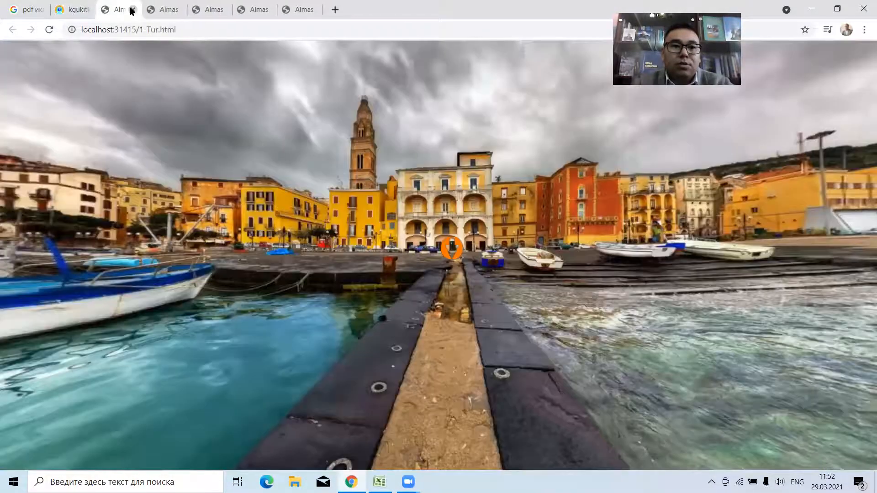
left_click(132, 9)
middle_click(132, 9)
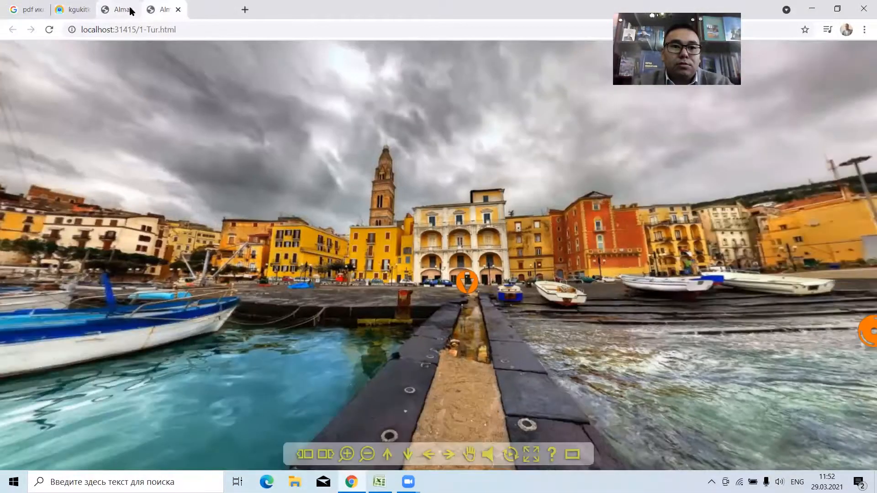
middle_click(132, 10)
middle_click(132, 10)
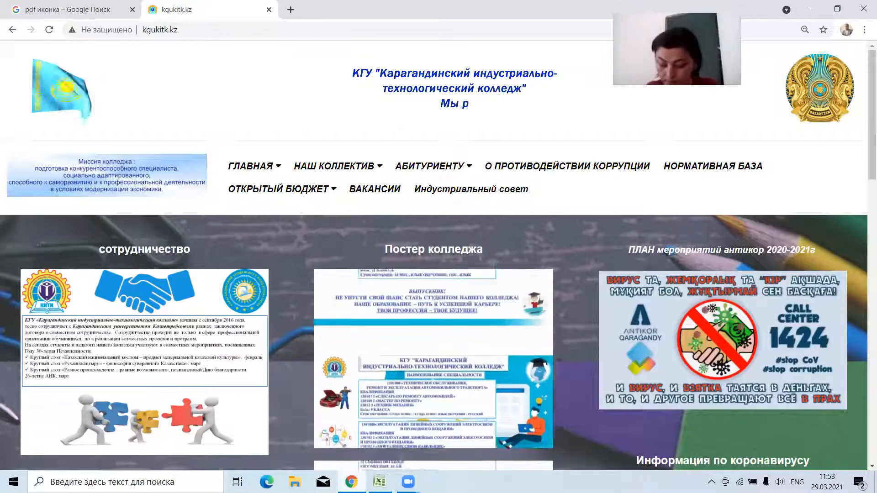
left_click(813, 14)
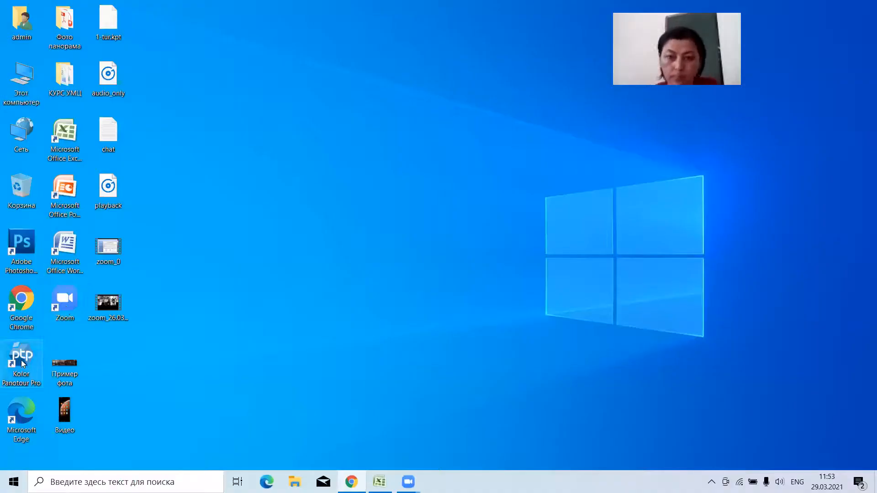
Launch Panotour Pro, create an empty project and add the Fota-3 panorama to it.
double_click(22, 361)
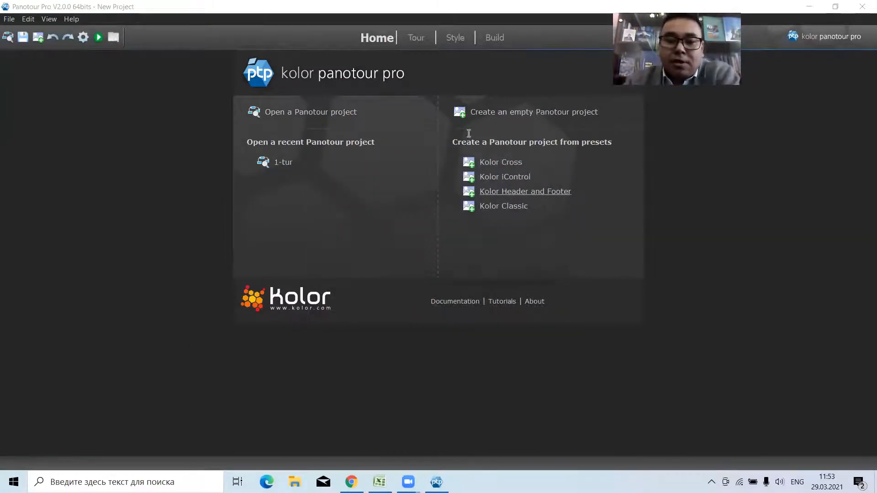
left_click(505, 114)
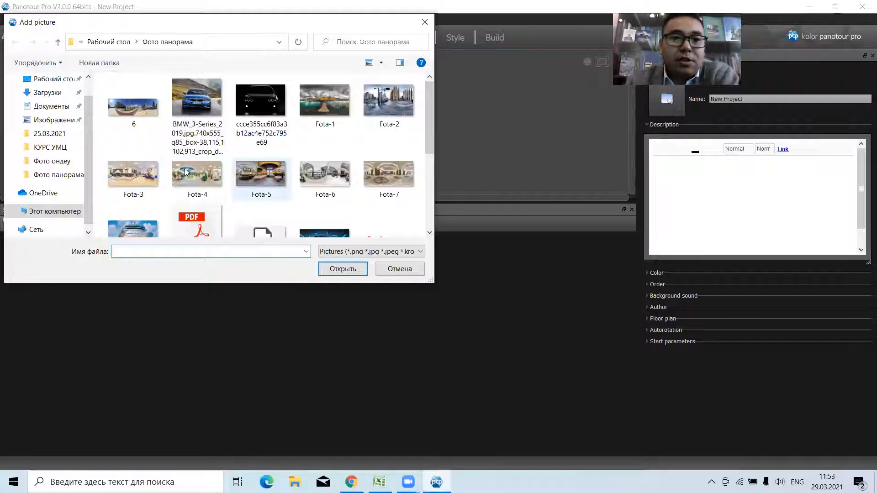
left_click(133, 174)
left_click(355, 272)
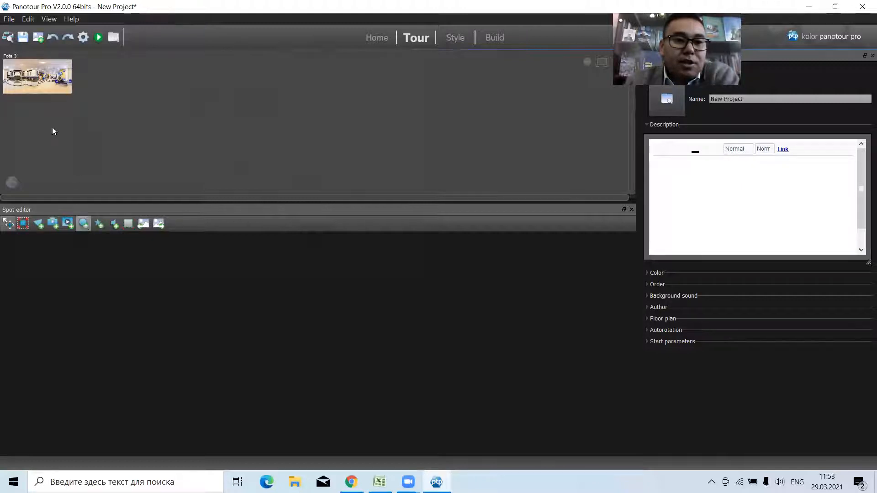
Add a point hotspot on the Fota-3 panorama, above the far end of the kitchen counter.
left_click(38, 84)
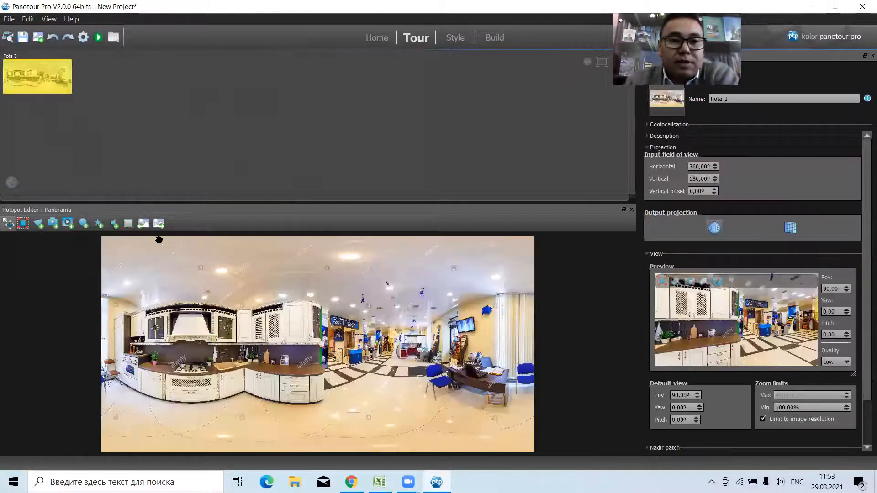
left_click(83, 226)
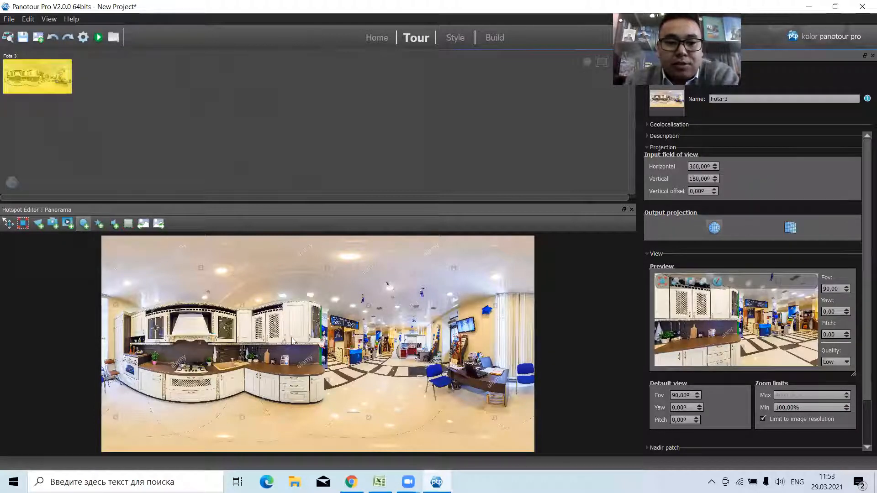
left_click(313, 357)
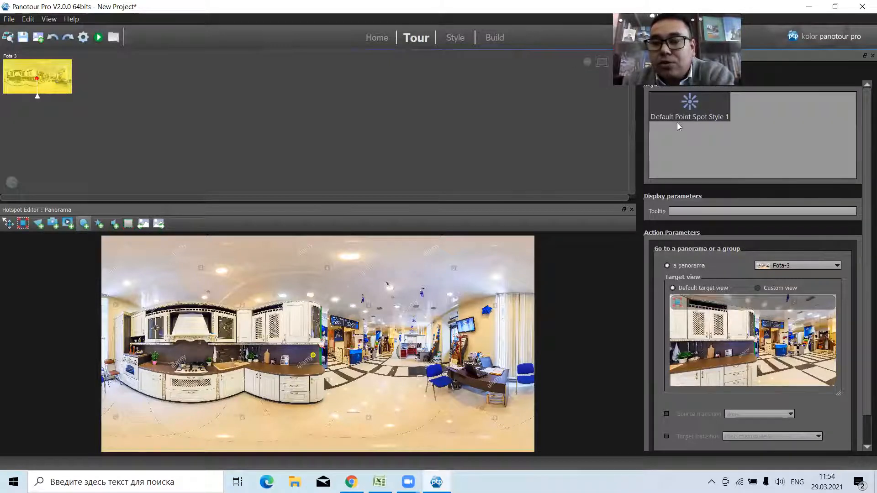
Examine the settings and library icon choices of Default Point Spot Style 1.
left_click(455, 38)
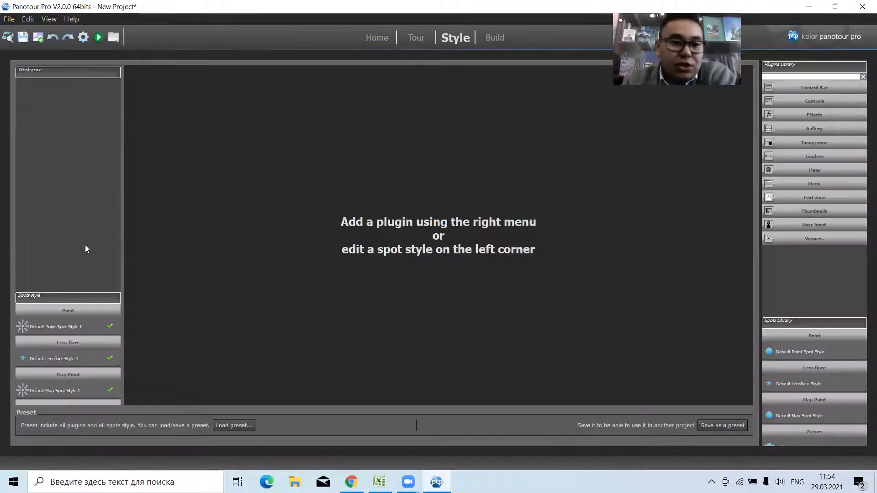
left_click(56, 356)
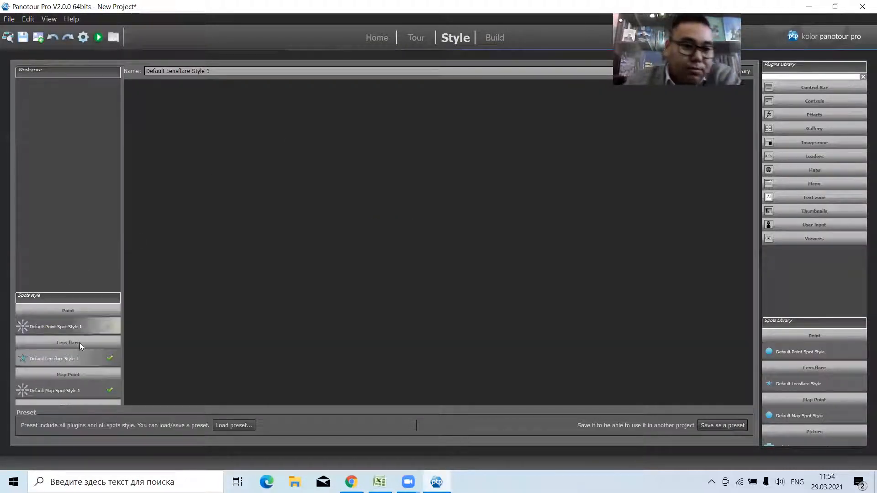
left_click(67, 328)
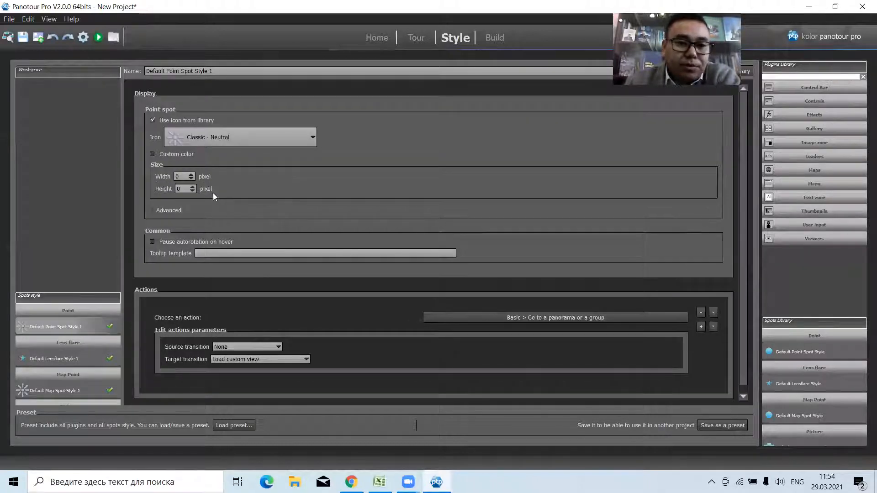
left_click(225, 138)
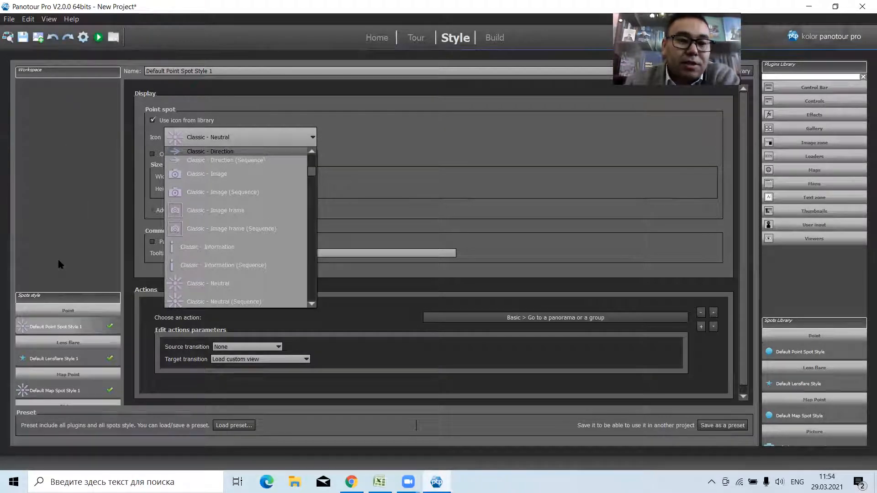
left_click(356, 136)
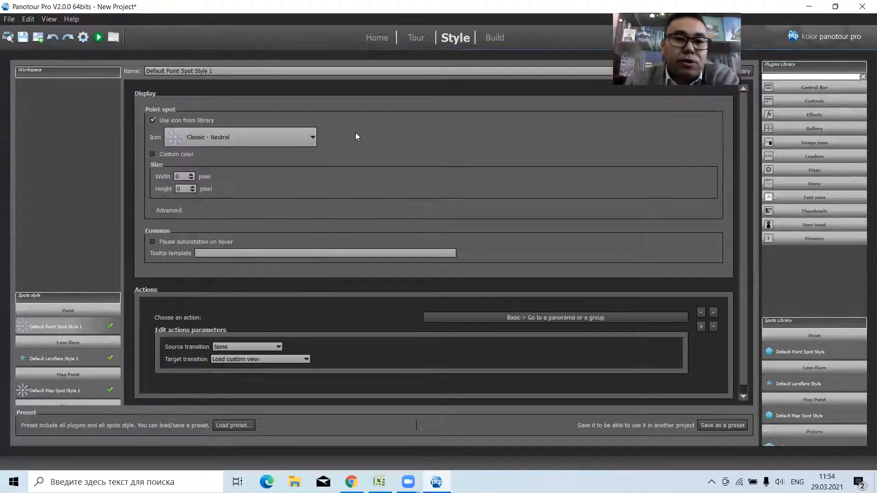
Delete the point hotspot above the kitchen counter from the Fota-3 panorama.
left_click(413, 40)
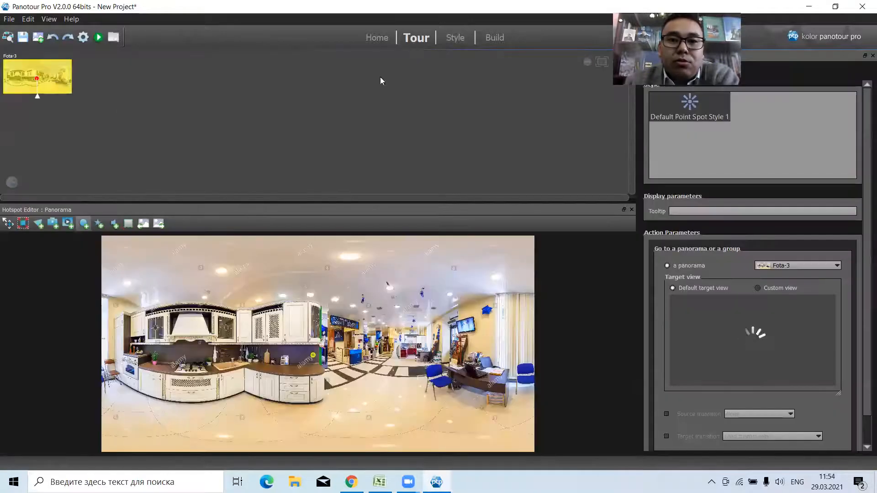
right_click(313, 358)
left_click(330, 361)
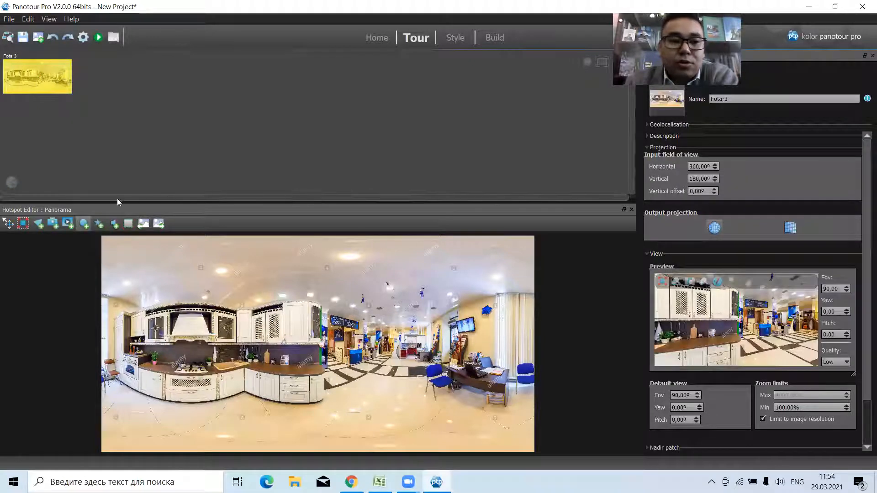
Load the Kolor Cross style preset into the project.
left_click(84, 224)
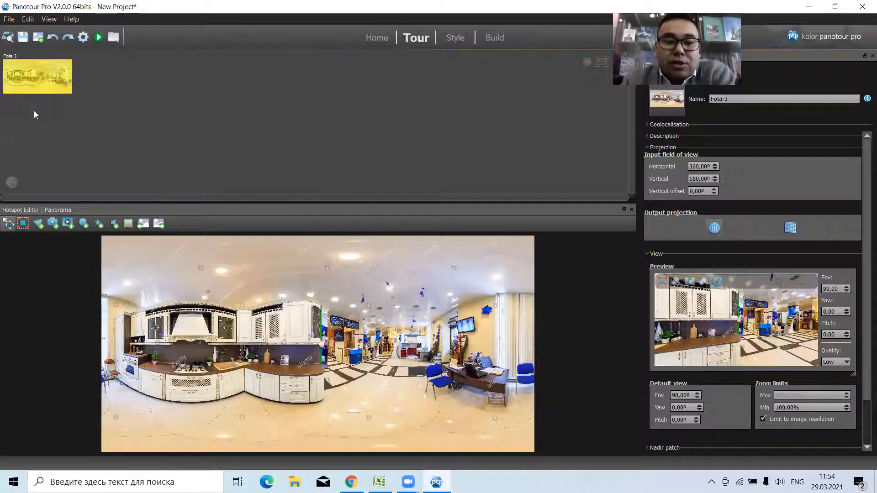
left_click(455, 39)
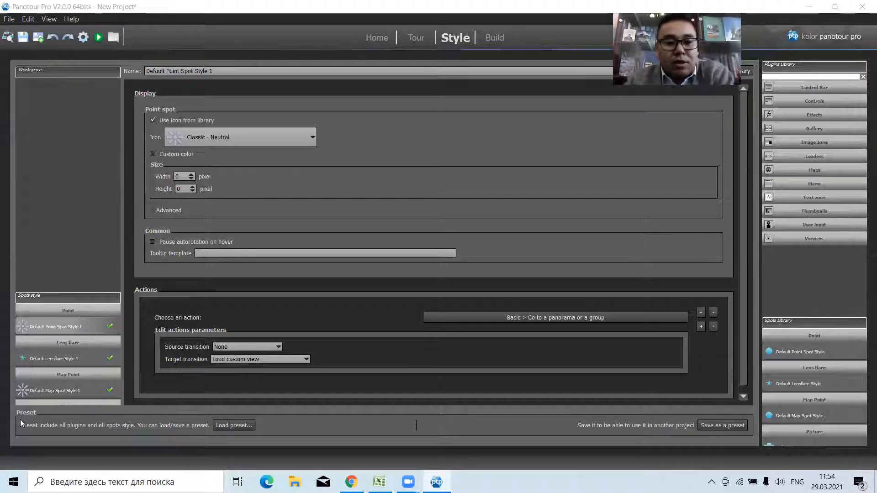
left_click(233, 425)
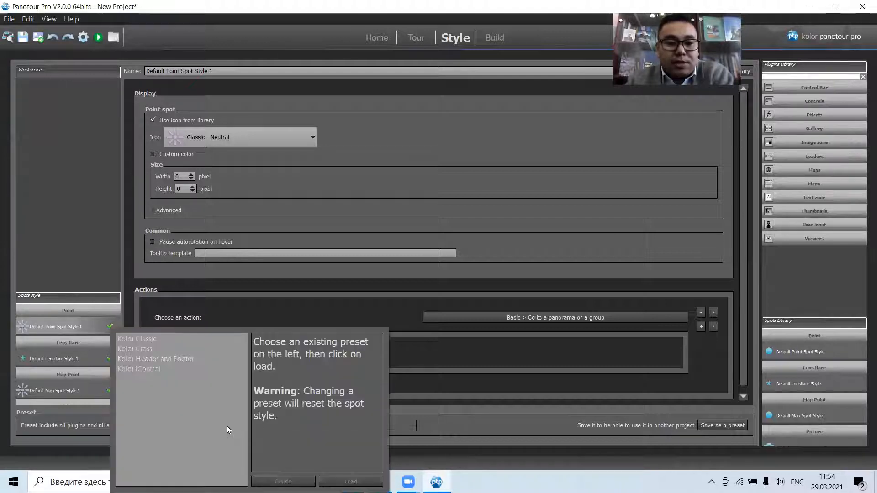
left_click(130, 349)
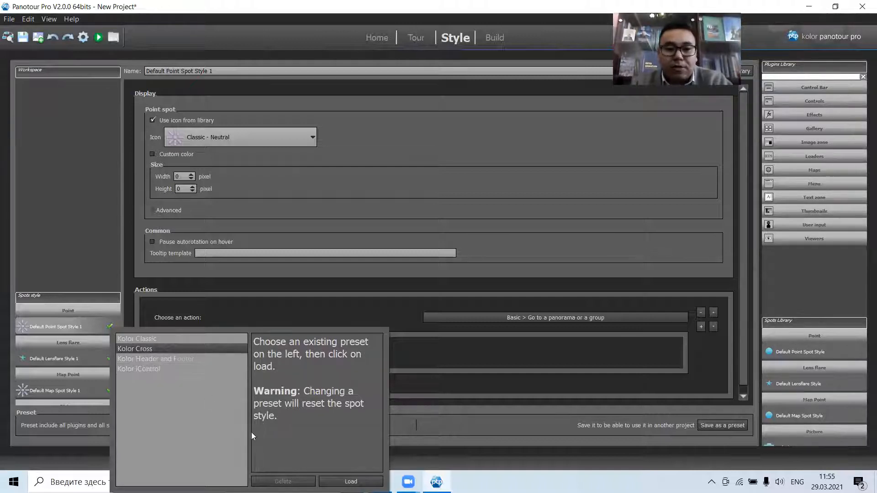
left_click(351, 481)
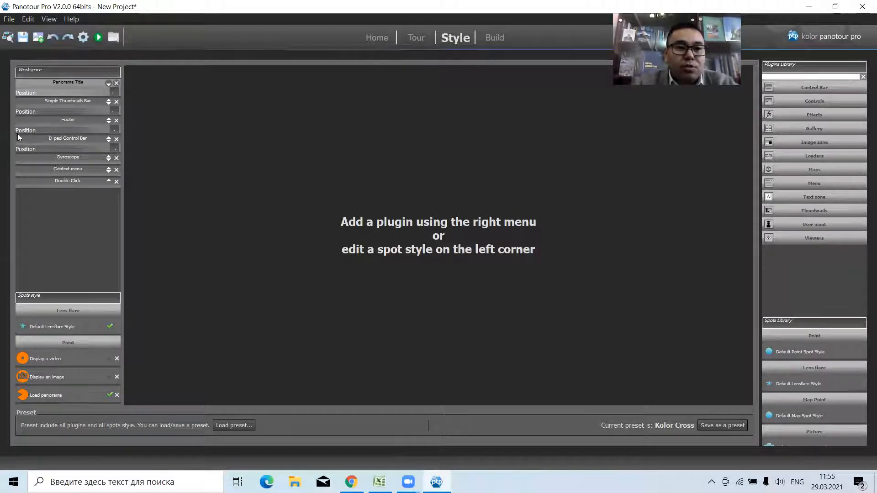
Remove all plugins of the loaded preset from the style workspace, from Panorama Title through Double Click.
left_click(117, 84)
left_click(117, 84)
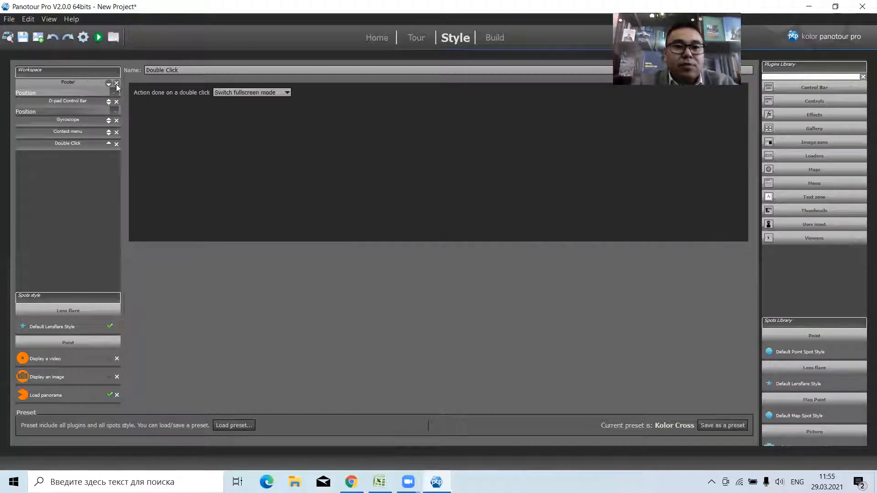
left_click(116, 83)
left_click(116, 84)
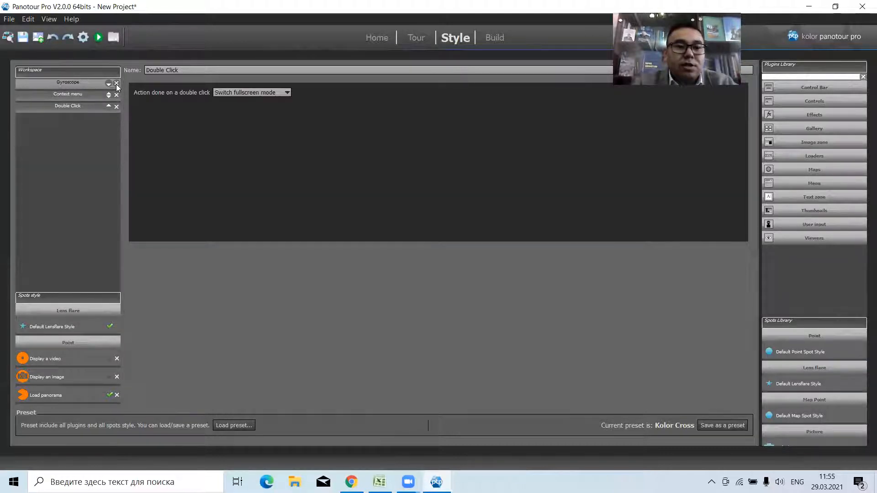
left_click(116, 84)
left_click(117, 84)
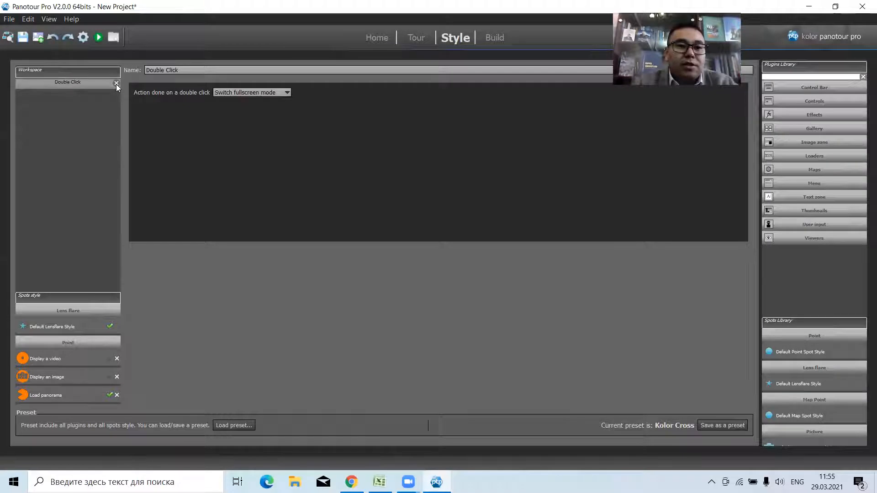
left_click(116, 83)
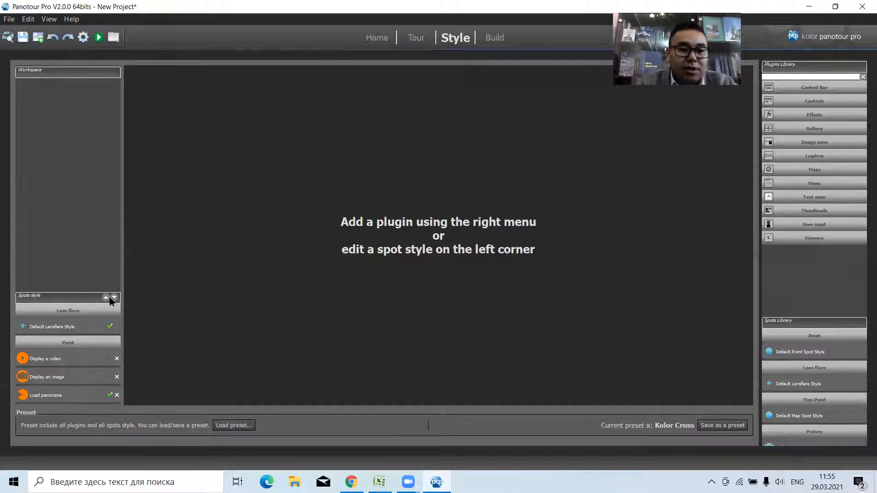
Expand the list of spot styles and add a point hotspot on the Fota-3 panorama, above the far end of the kitchen counter.
left_click(105, 298)
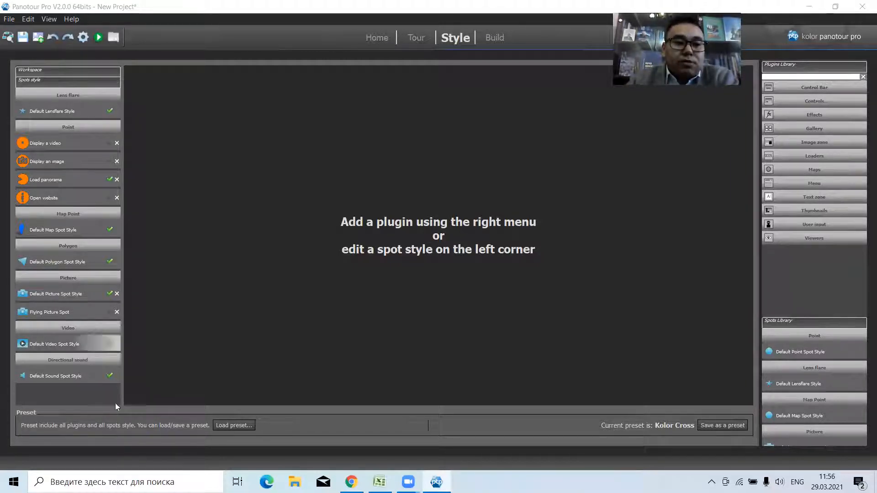
left_click(421, 42)
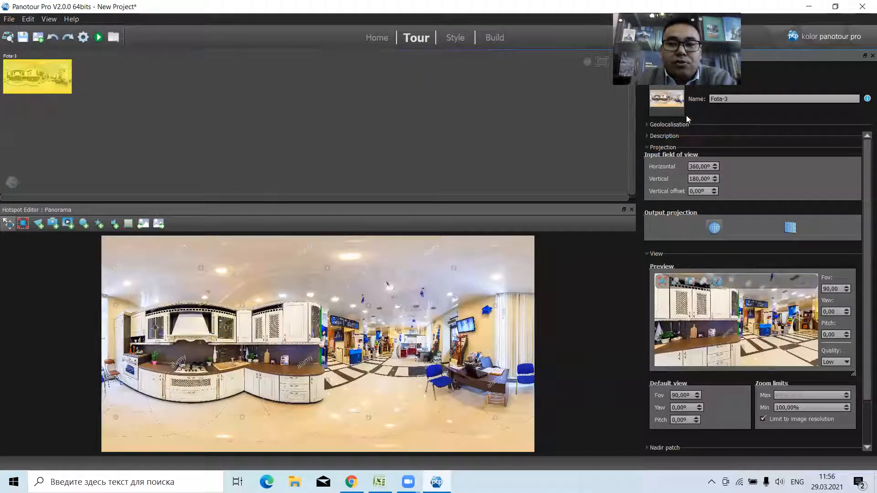
left_click(86, 223)
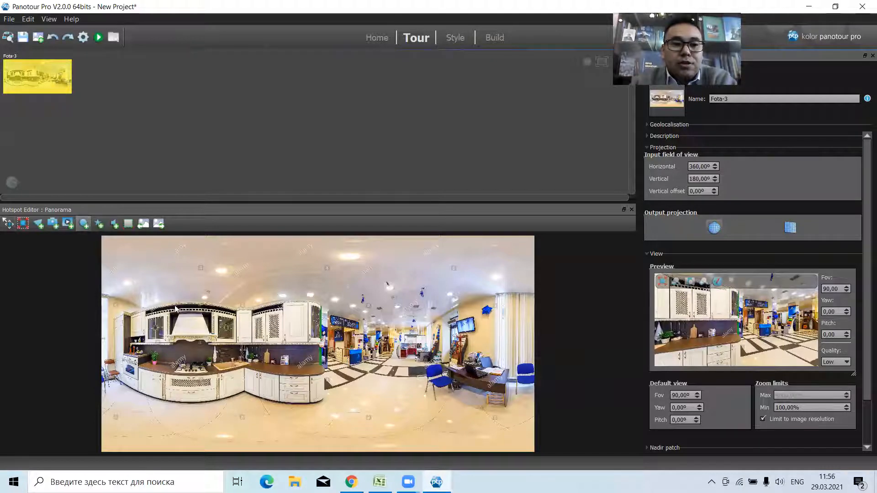
left_click(302, 354)
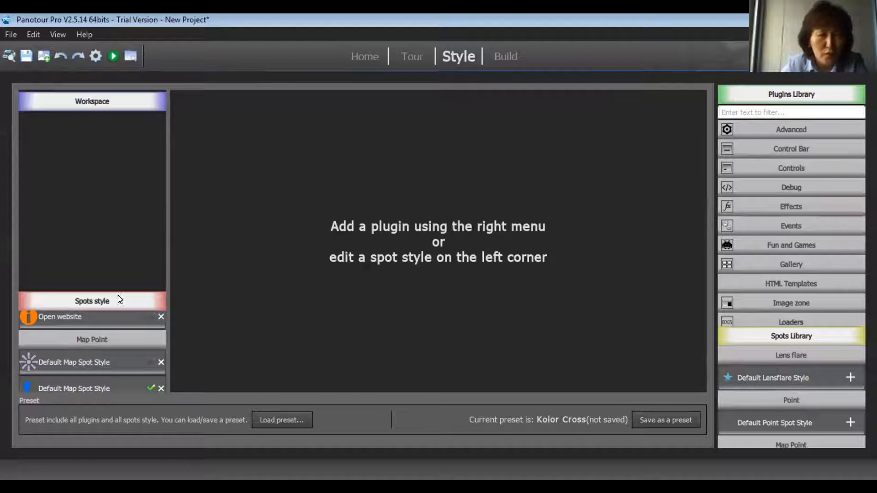
Make Display an image the default style for point spots.
scroll(92, 338, "up", 1)
scroll(93, 339, "up", 4)
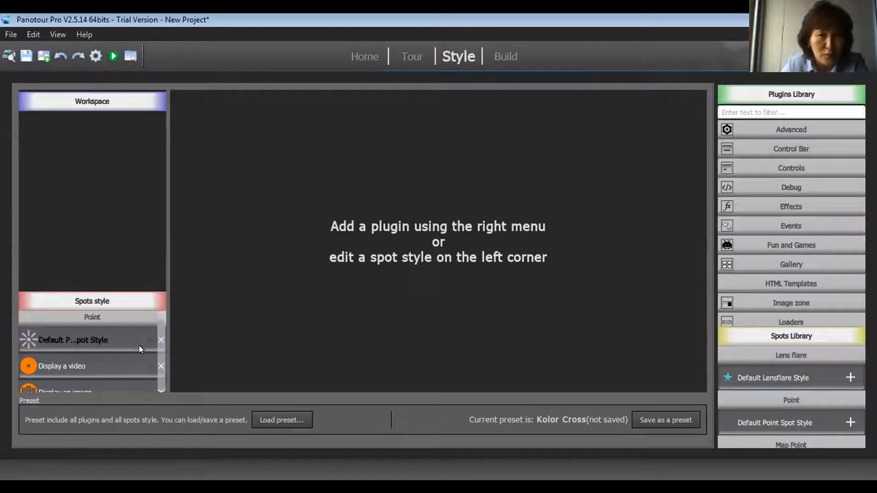
scroll(151, 366, "down", 1)
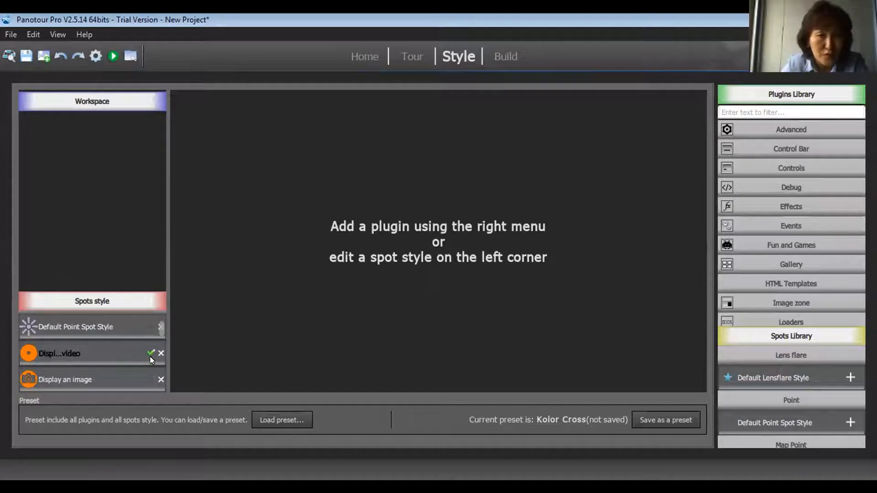
left_click(149, 343)
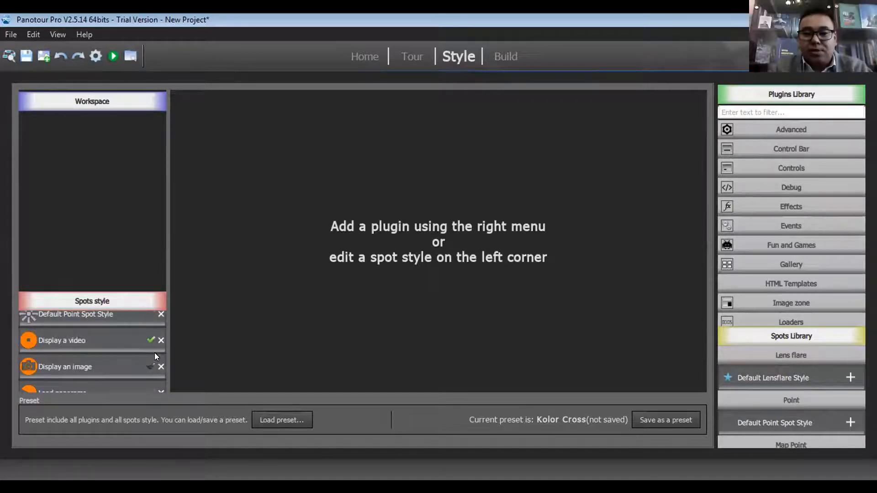
scroll(154, 352, "down", 1)
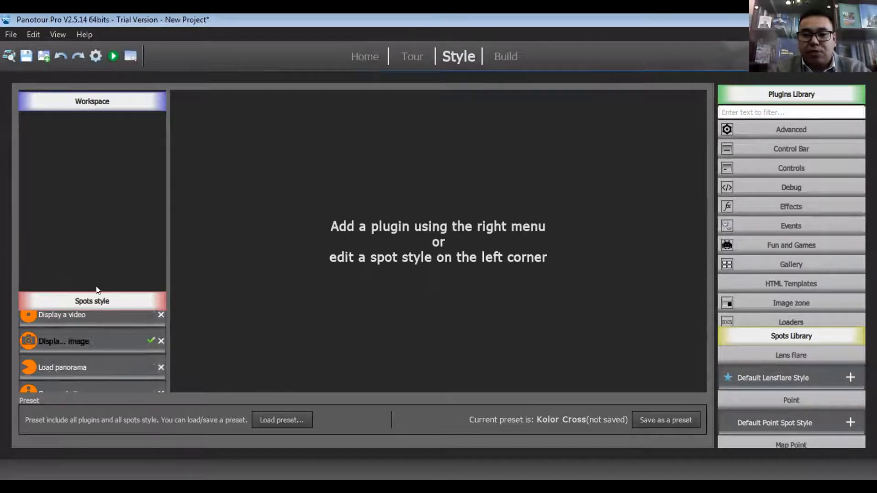
Examine the expanded list of spot styles and the options for saving the current style as a preset.
left_click(60, 97)
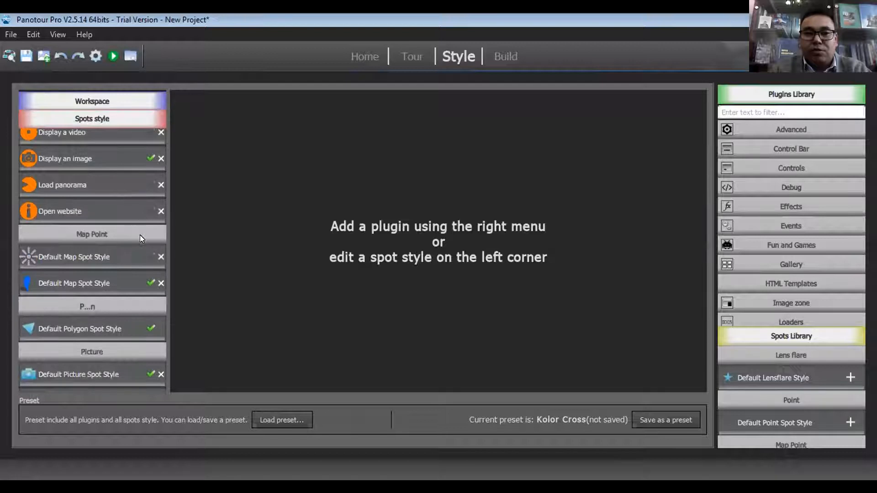
scroll(137, 303, "down", 5)
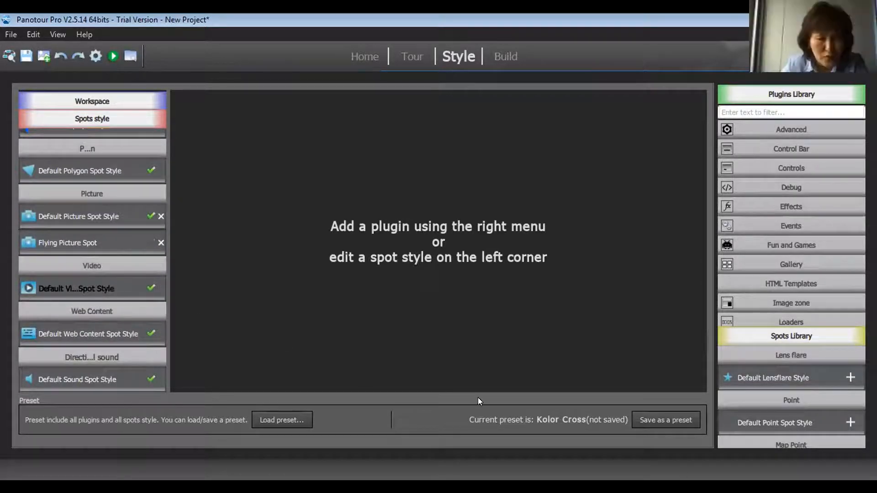
left_click(652, 421)
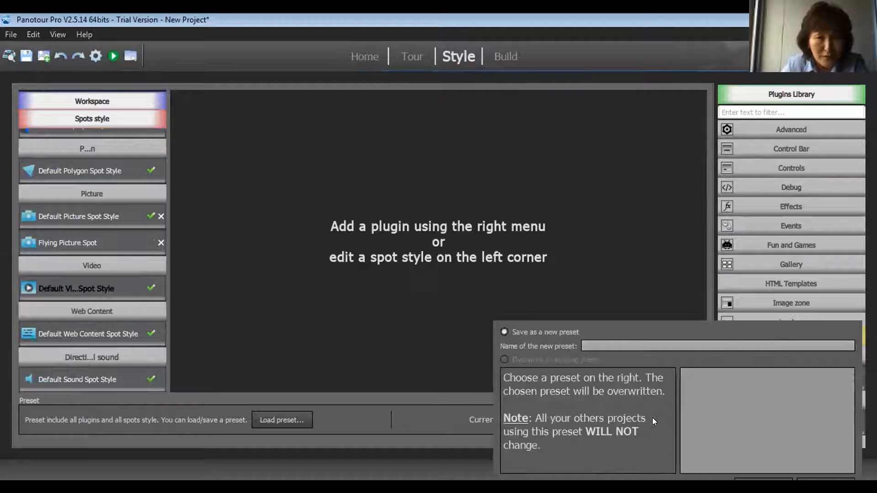
left_click(580, 280)
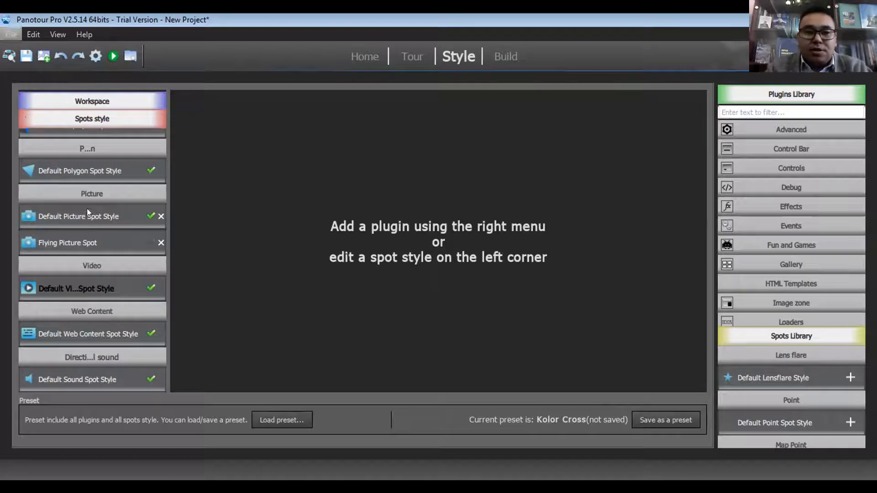
scroll(87, 209, "up", 6)
scroll(105, 211, "up", 1)
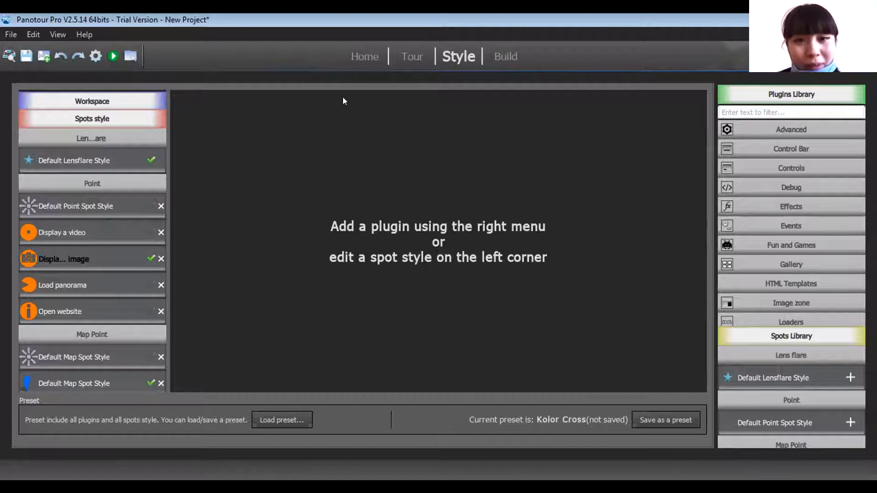
left_click(407, 56)
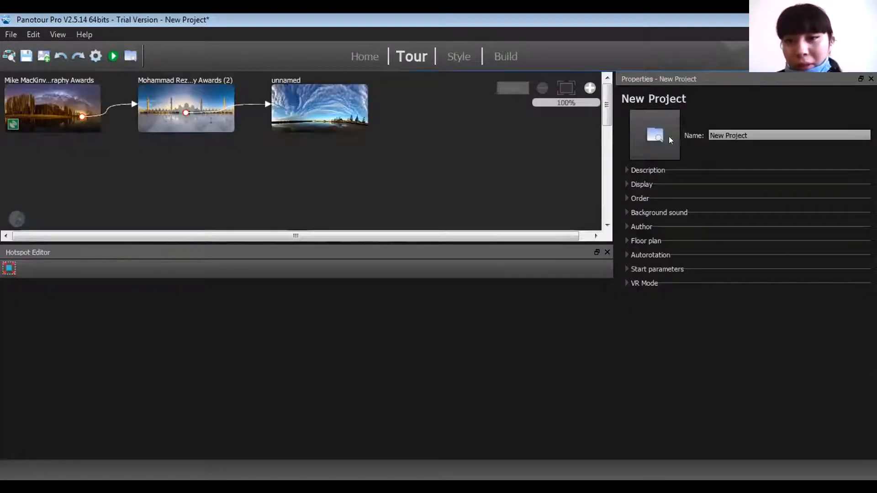
left_click(456, 57)
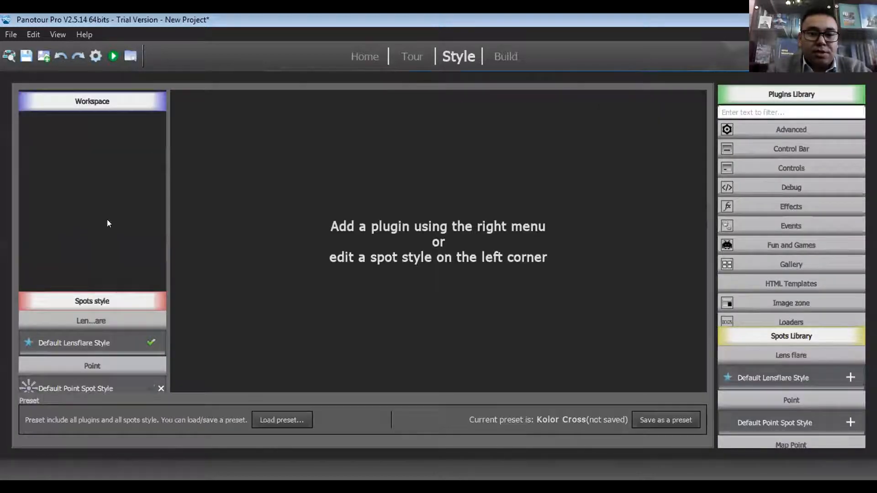
scroll(117, 312, "down", 2)
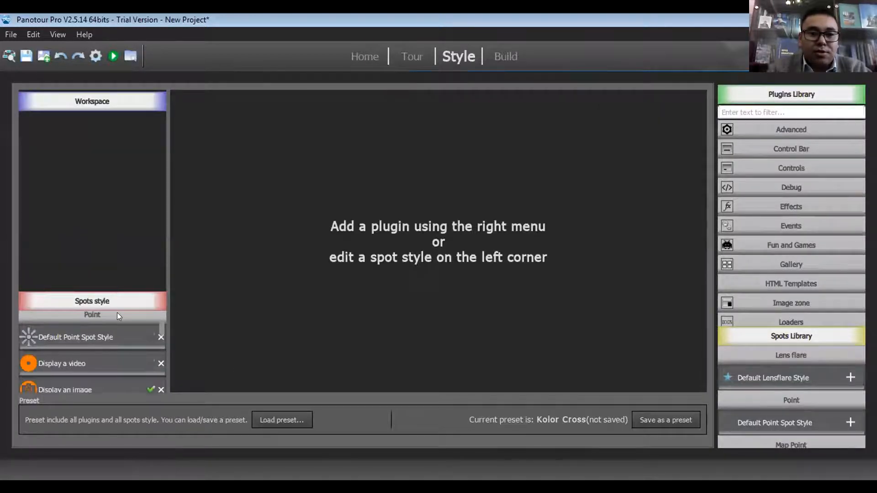
Add a point hotspot on the first panorama, the night lake scene, at the shoreline beside the trees.
left_click(404, 56)
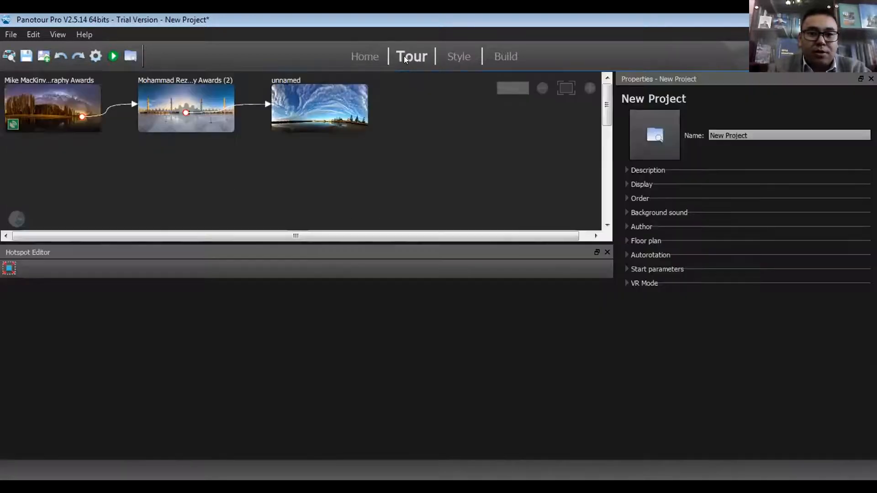
left_click(37, 116)
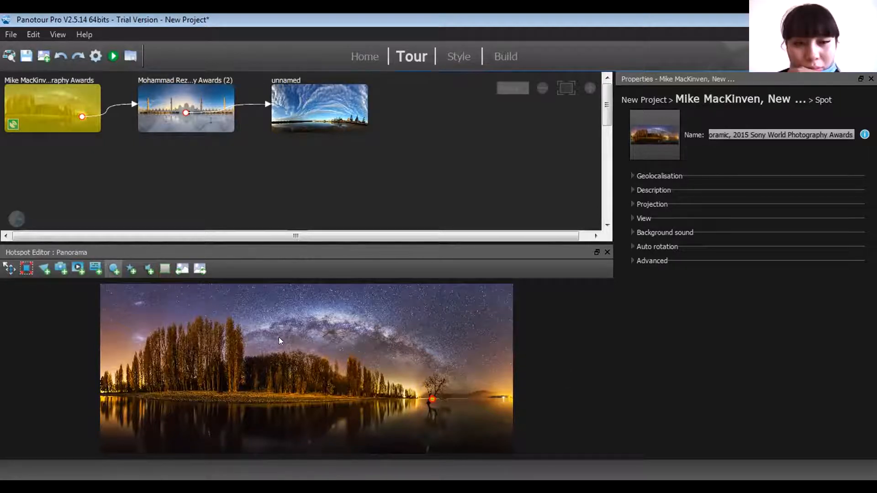
left_click(116, 271)
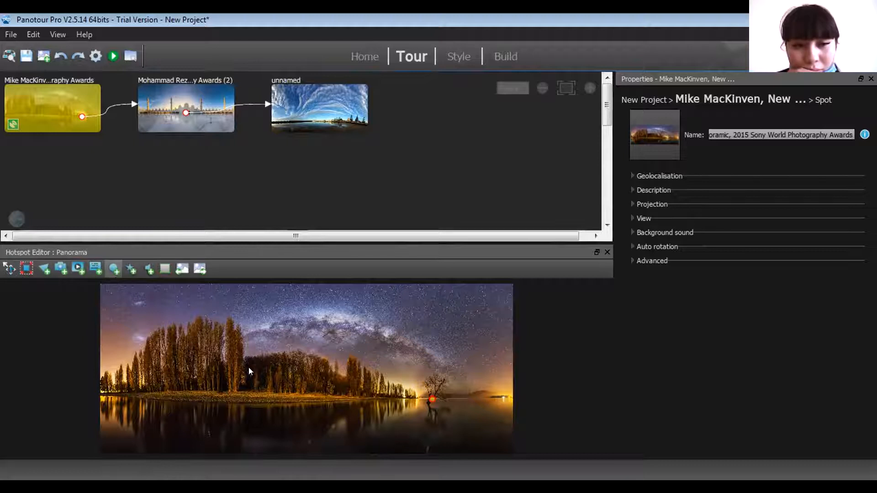
left_click(363, 388)
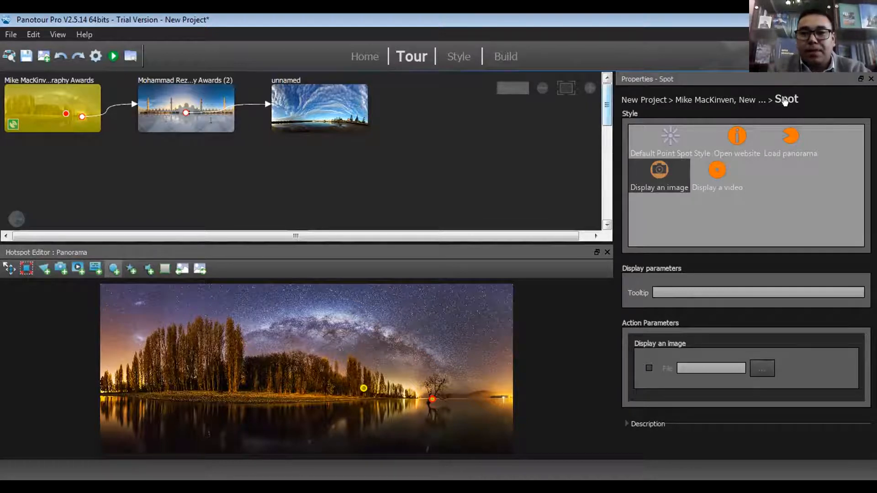
Open the project's style settings and expand the list of spot styles to show the Point section.
left_click(452, 58)
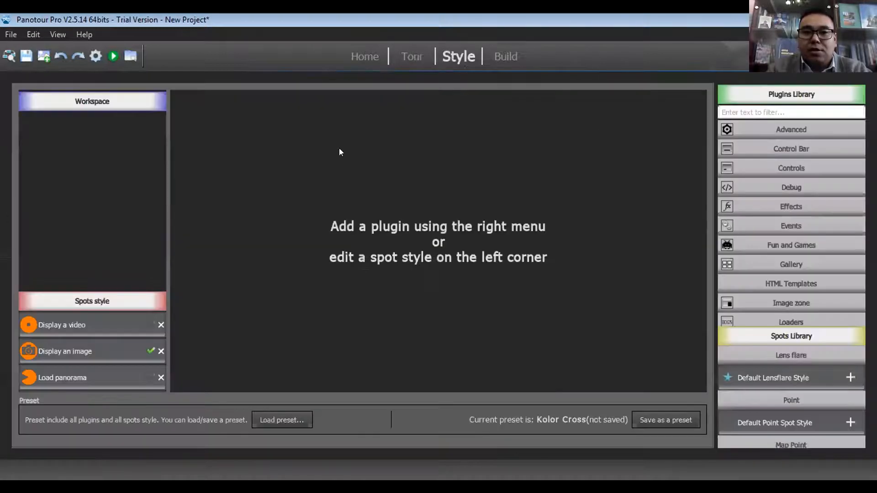
scroll(119, 332, "down", 5)
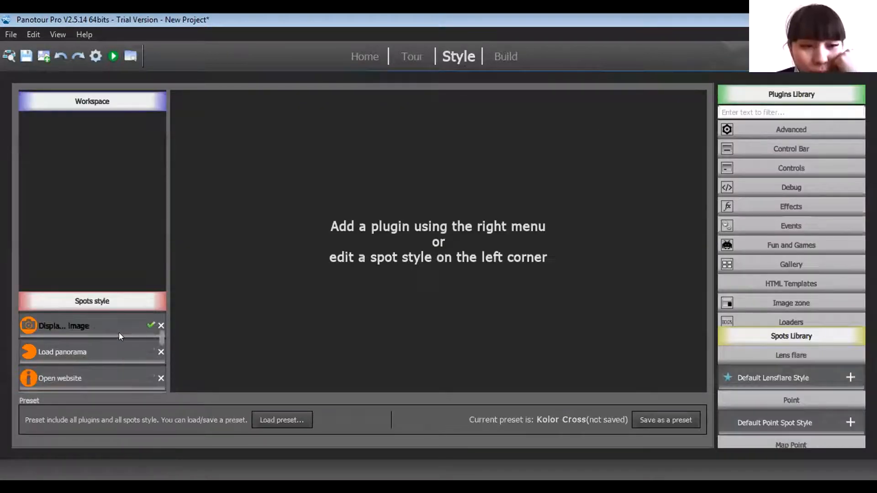
scroll(148, 351, "down", 1)
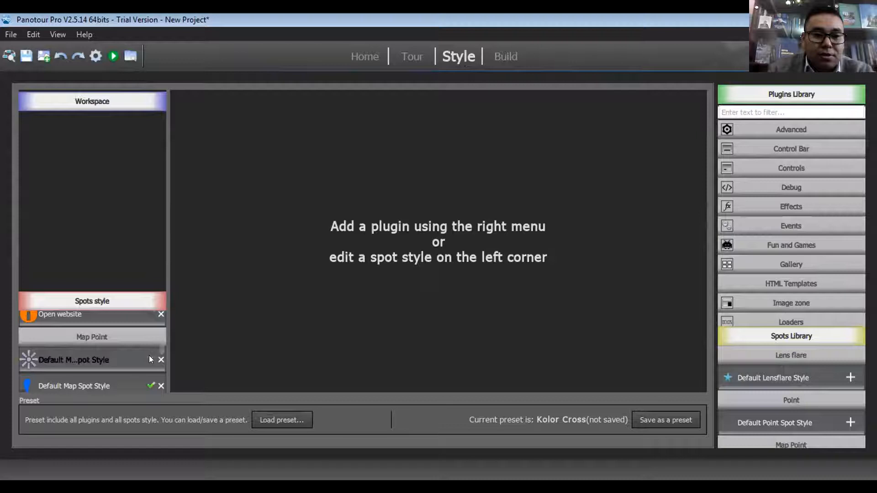
left_click(120, 296)
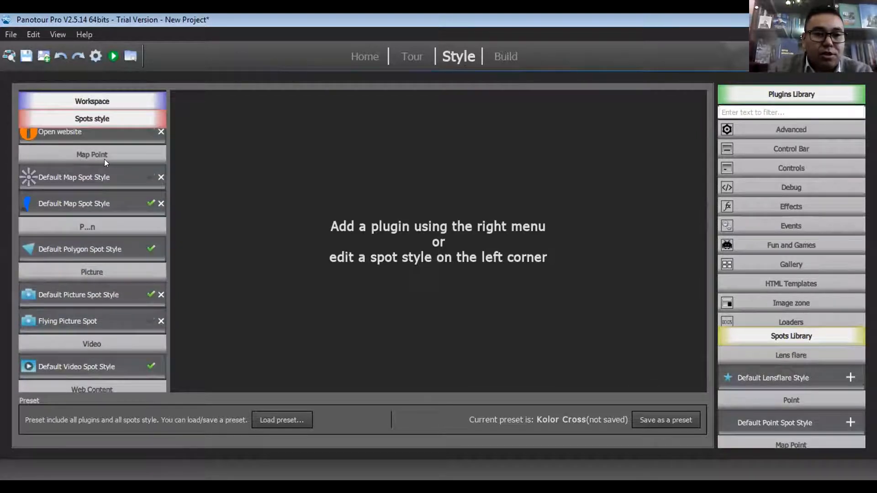
scroll(105, 160, "up", 5)
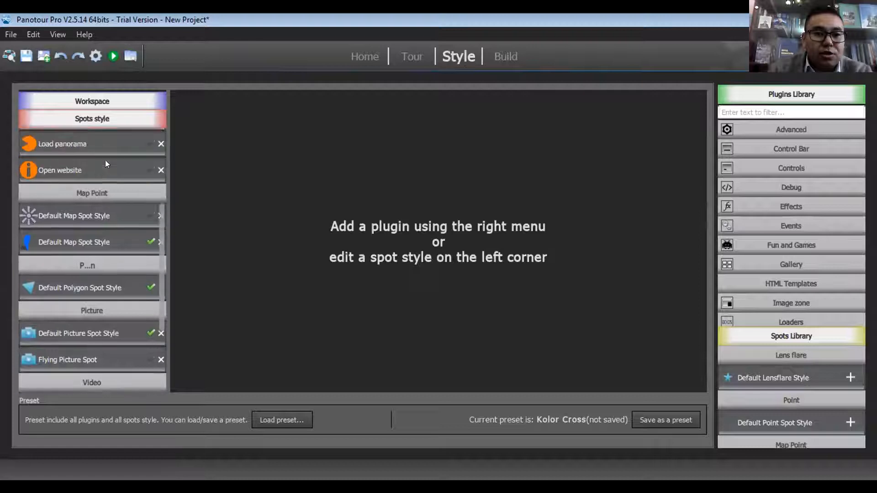
left_click(149, 159)
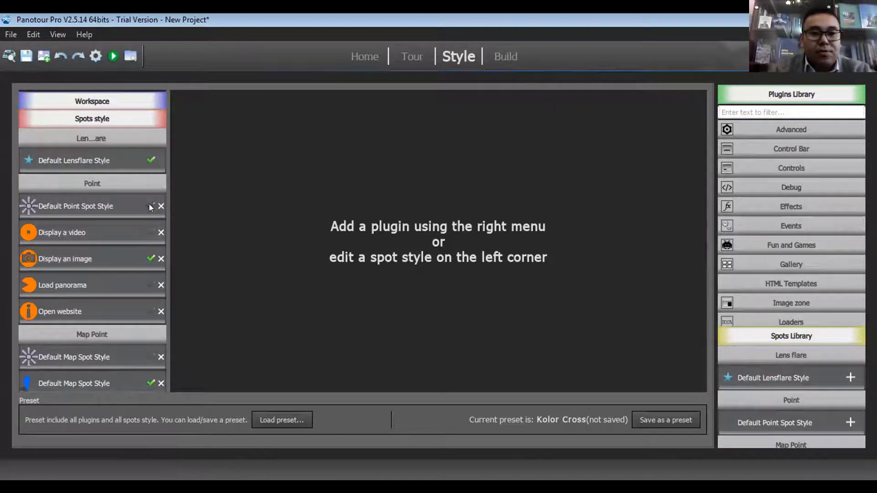
Make the different point spot styles the default in turn, ending with Default Point Spot Style and Display a video.
left_click(151, 233)
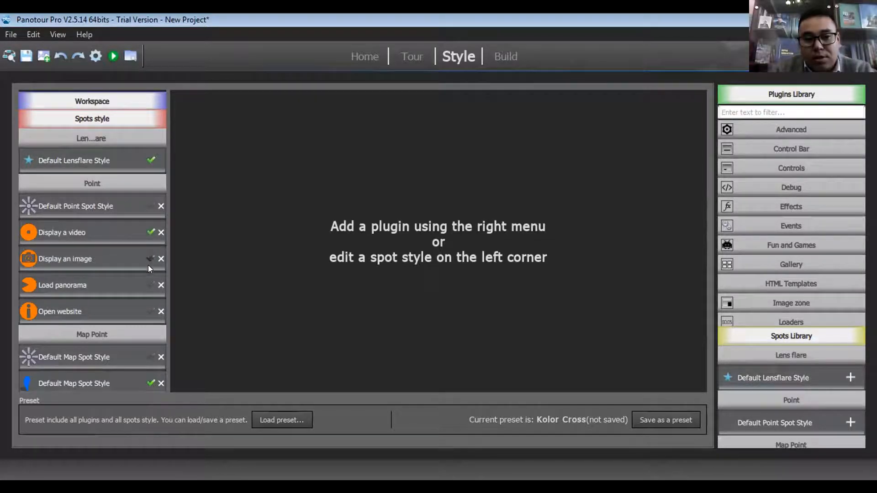
left_click(150, 285)
left_click(151, 312)
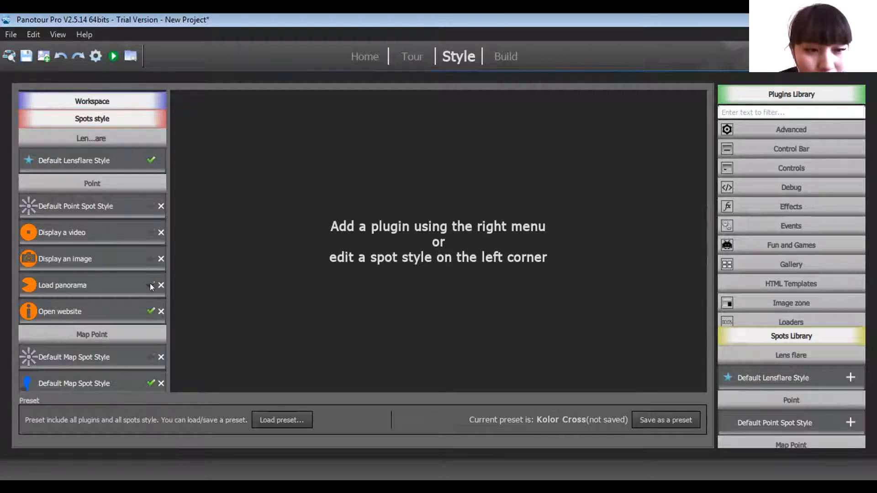
left_click(151, 285)
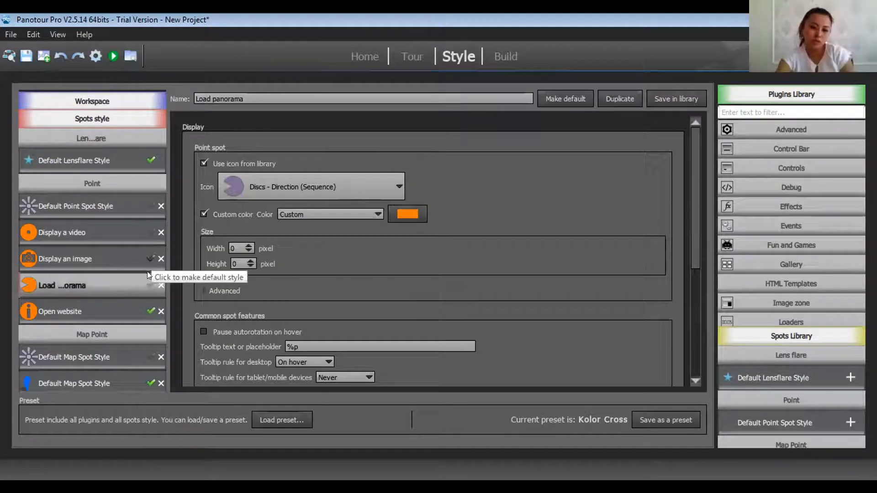
left_click(149, 207)
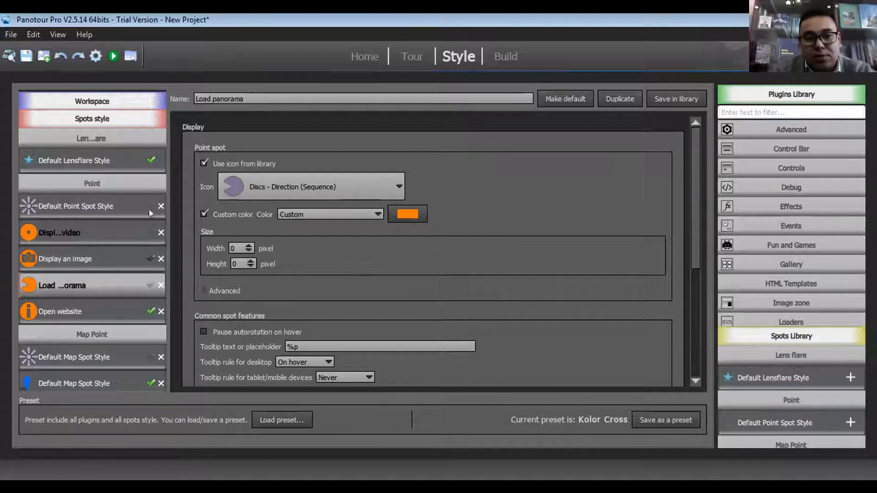
left_click(150, 232)
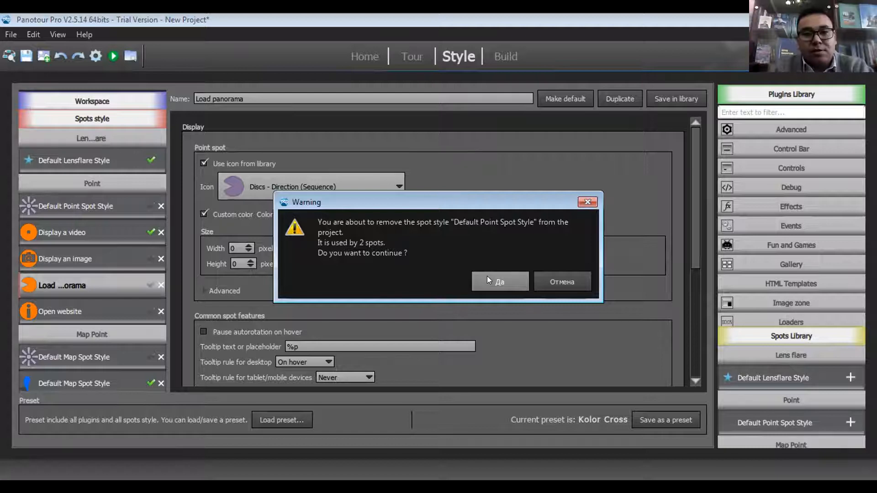
Remove Default Point Spot Style from the project and make Display a video the default style for point spots.
left_click(487, 280)
left_click(148, 232)
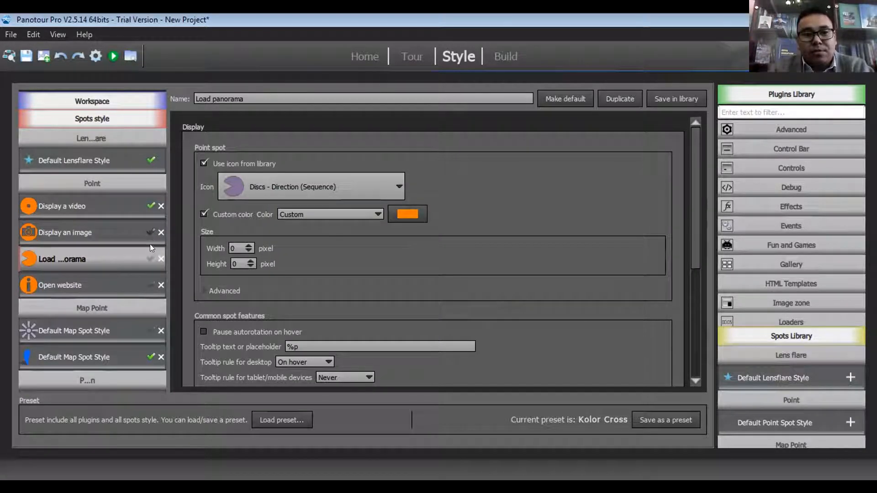
left_click(149, 283)
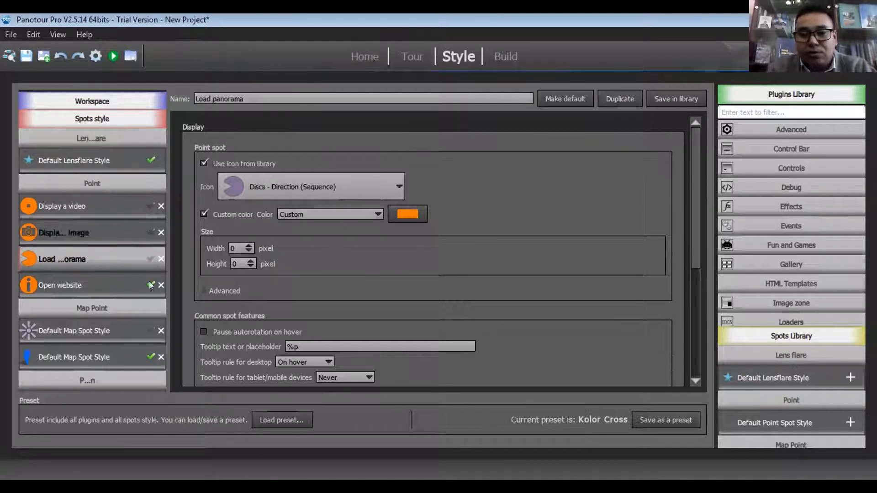
left_click(146, 234)
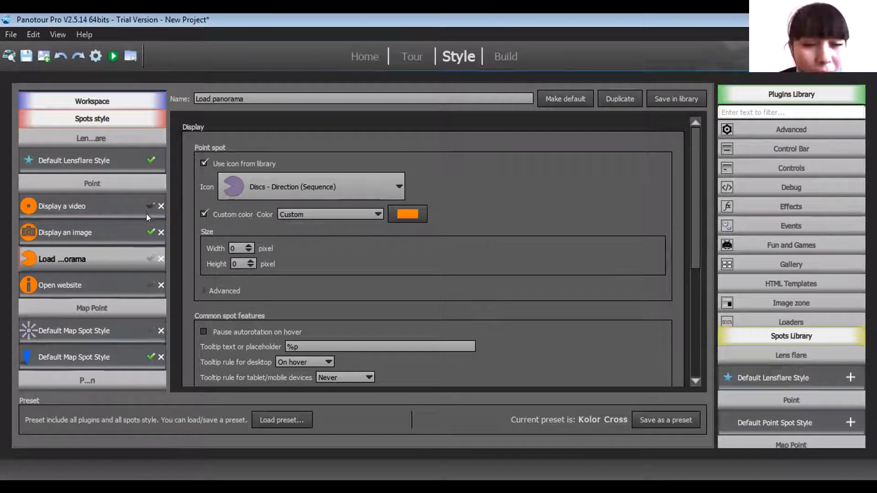
left_click(150, 207)
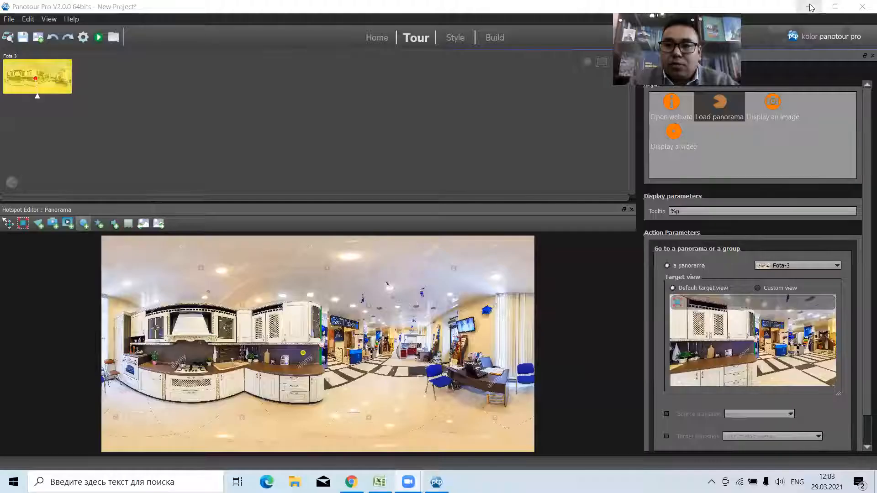
Open the exported 1-Tur page from the Изображения folder in the browser, and close its tab.
left_click(810, 8)
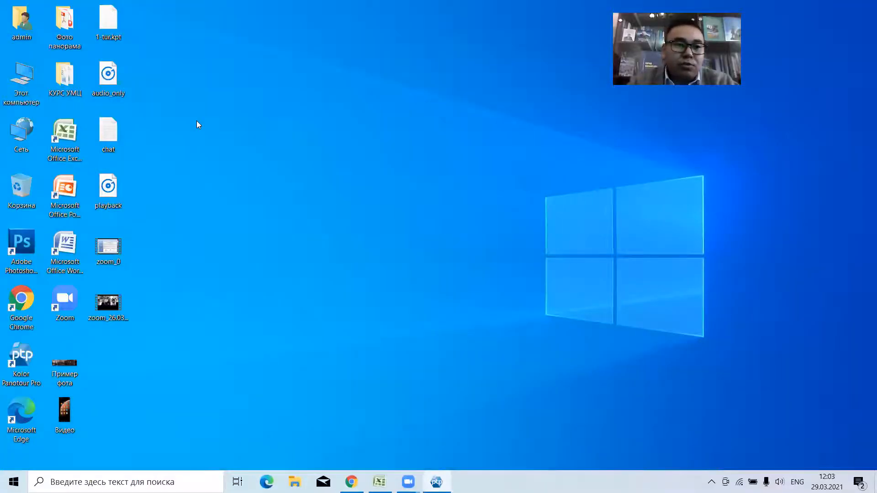
key("super+e")
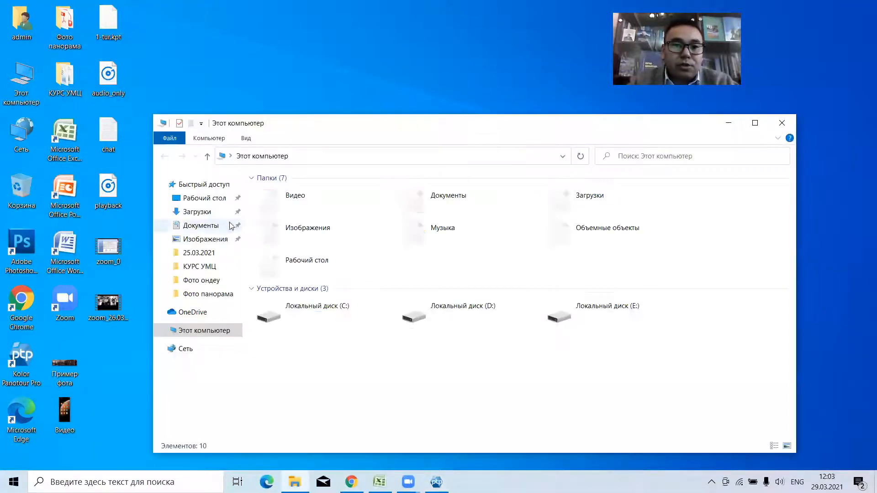
left_click(206, 239)
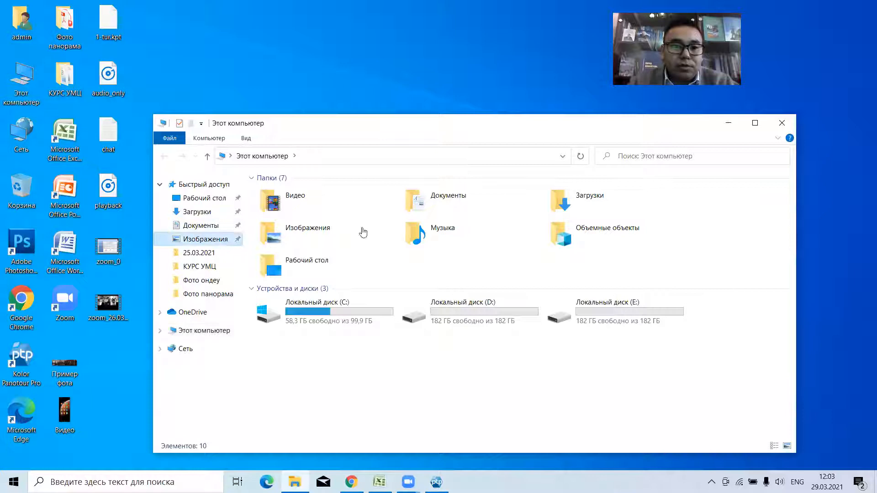
left_click_drag(404, 128, 387, 111)
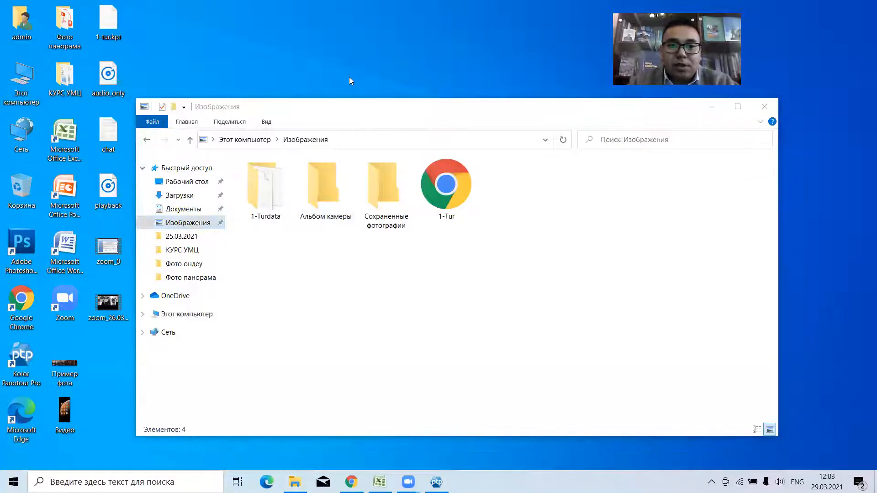
left_click(438, 188)
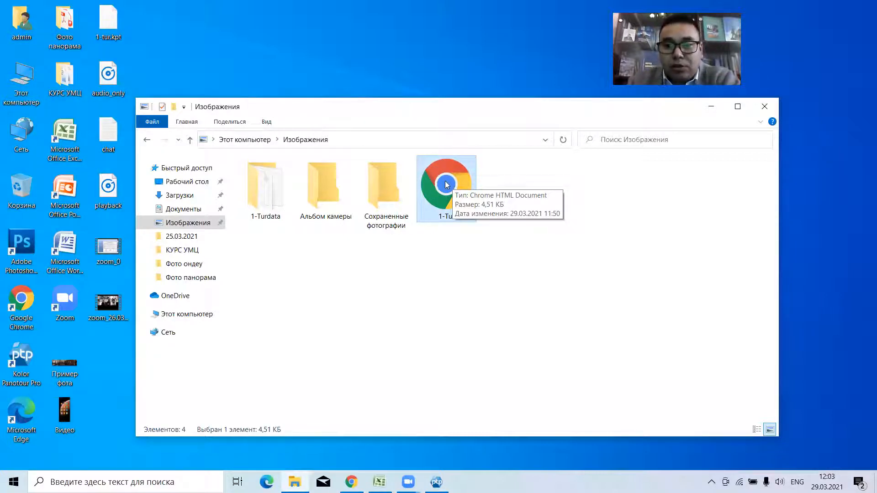
double_click(450, 181)
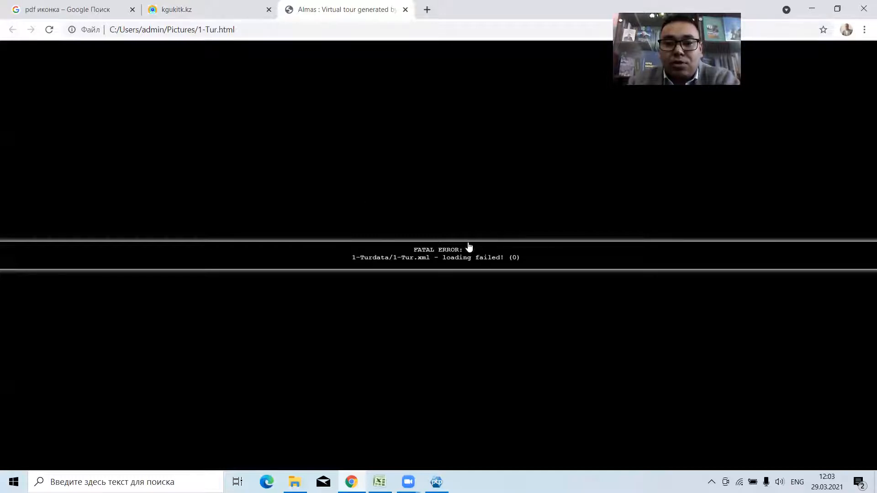
left_click(405, 10)
Switch to the college website in Chrome and launch the virtual tour from its Виртуальная экскурсия по колледжу page.
left_click(436, 482)
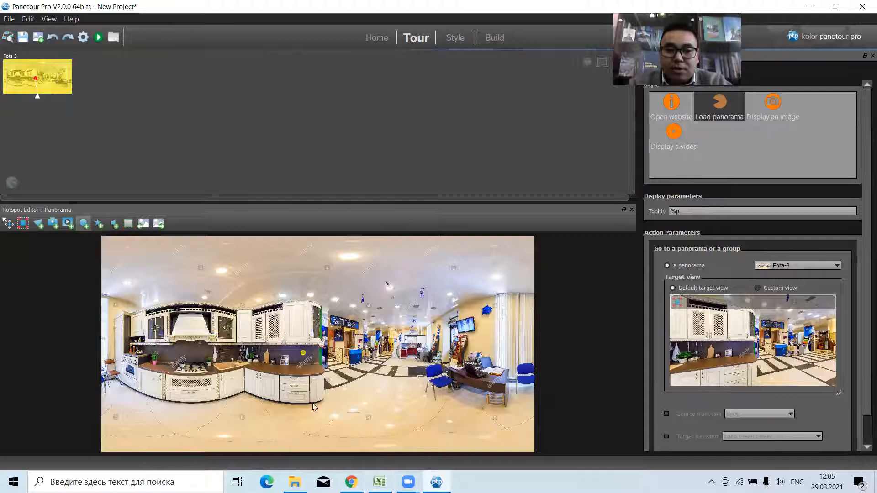
left_click(356, 479)
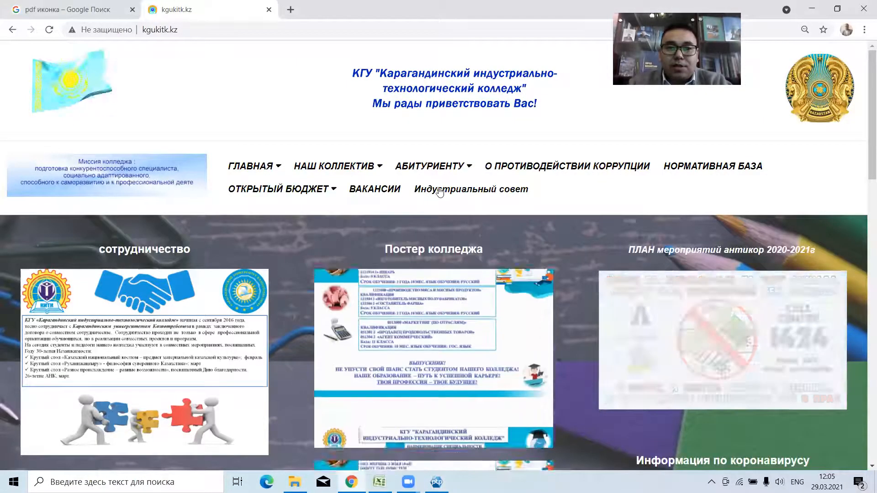
mouse_move(446, 162)
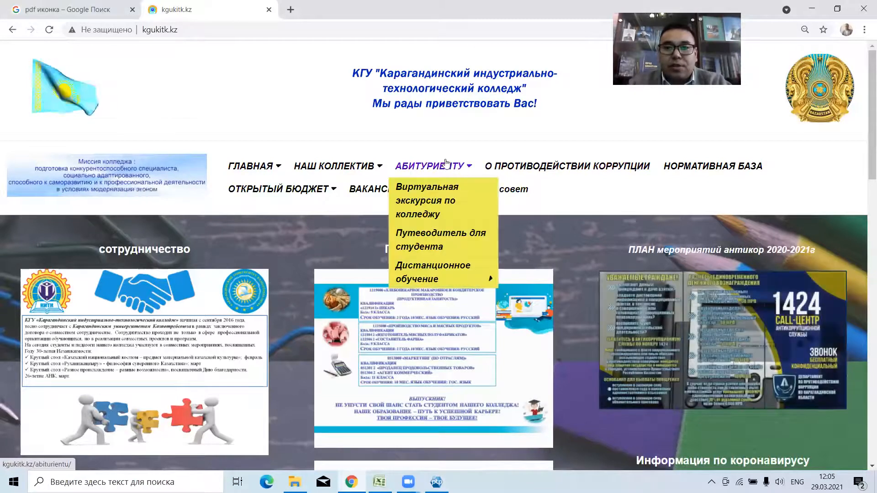
left_click(464, 205)
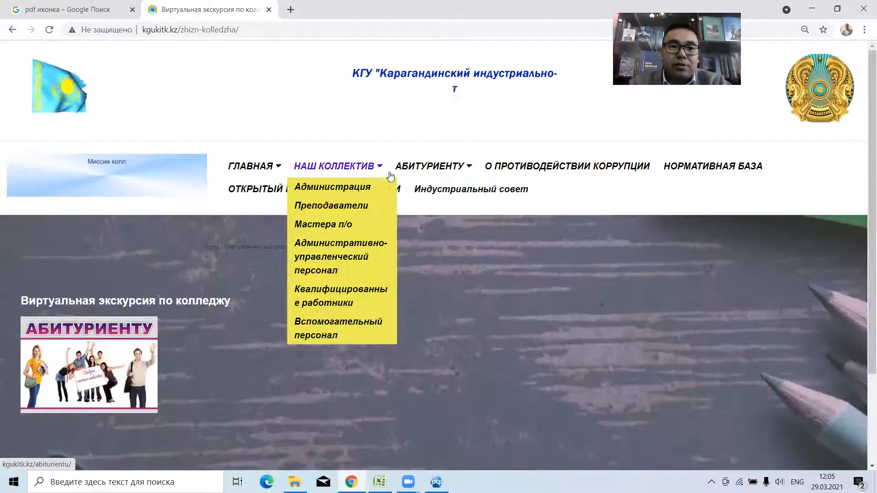
left_click(212, 341)
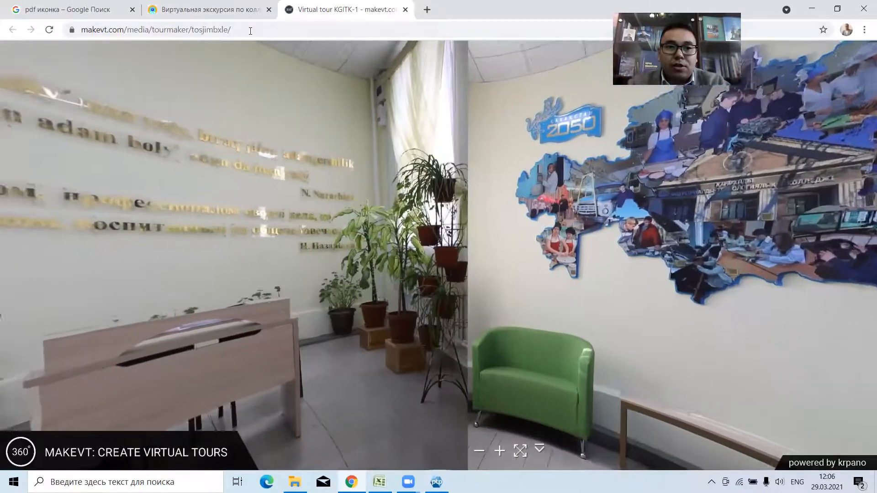
Highlight the full web address of the college's virtual tour and look around its lobby in the 360° view.
left_click(251, 30)
left_click(250, 31)
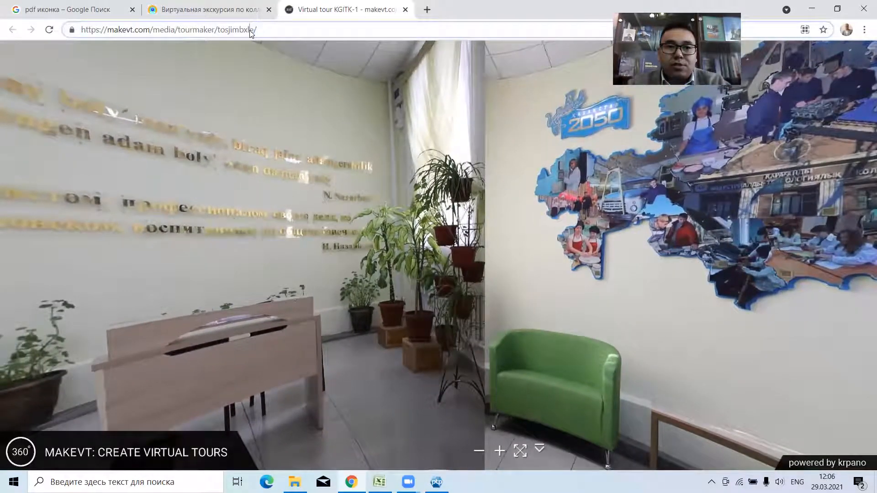
left_click(249, 30)
double_click(250, 30)
left_click(289, 29)
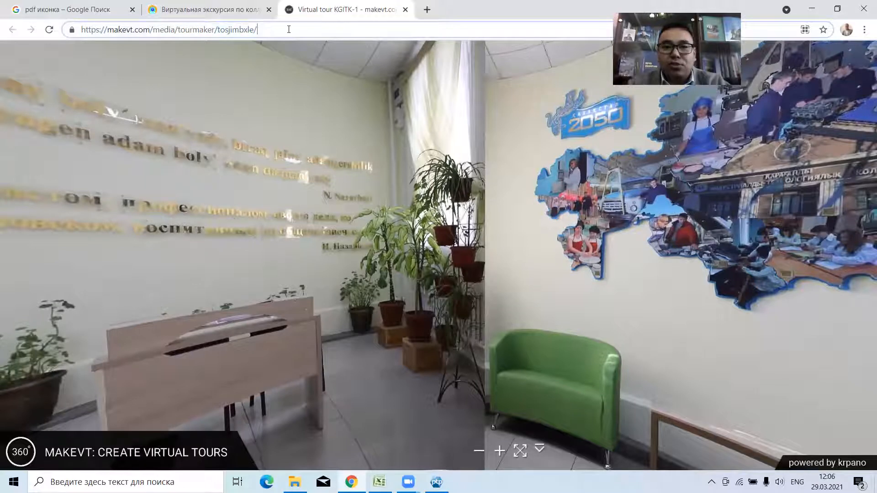
double_click(288, 29)
left_click(289, 29)
double_click(289, 29)
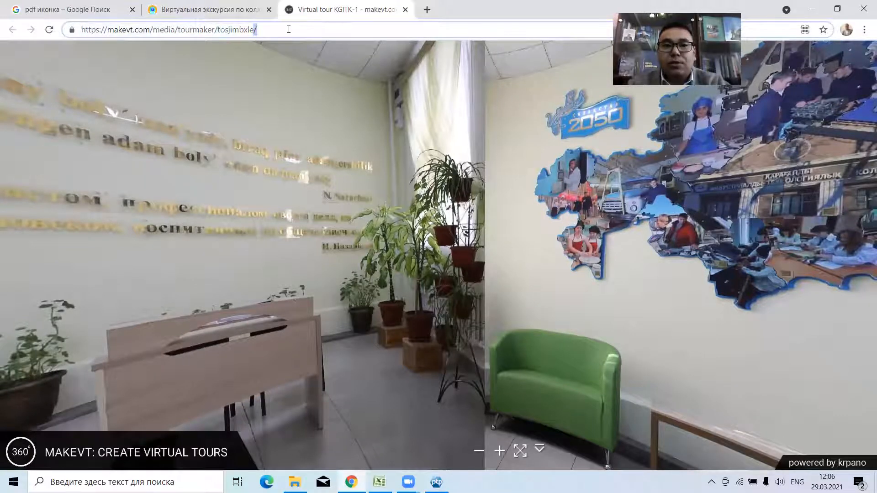
triple_click(289, 29)
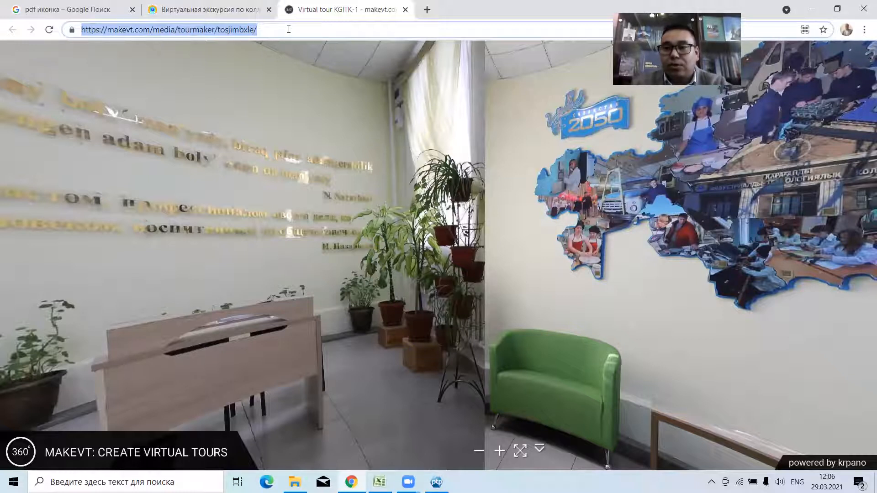
left_click_drag(207, 176, 163, 214)
left_click_drag(49, 229, 51, 229)
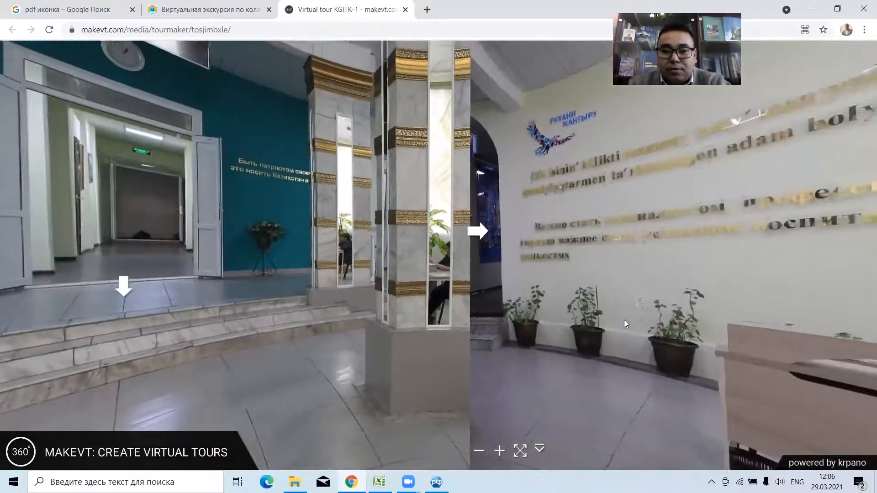
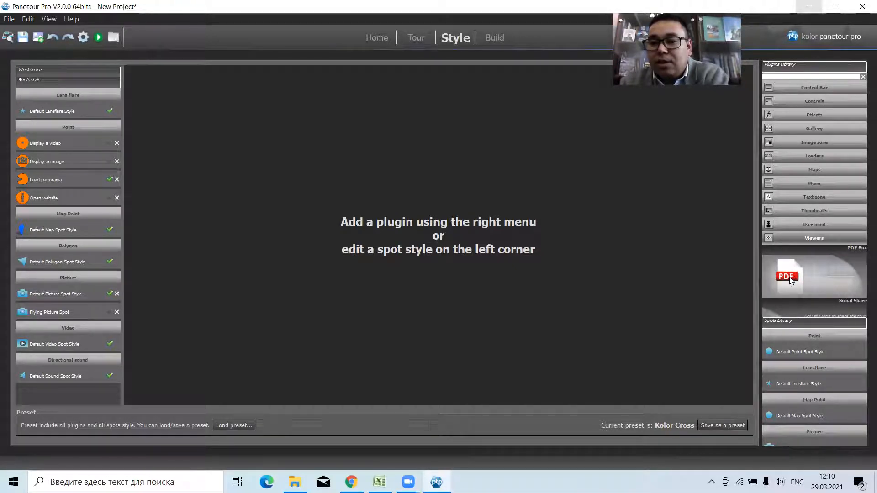
Add the PDF Box viewer plugin and the Simple Button control plugin to the project.
double_click(789, 279)
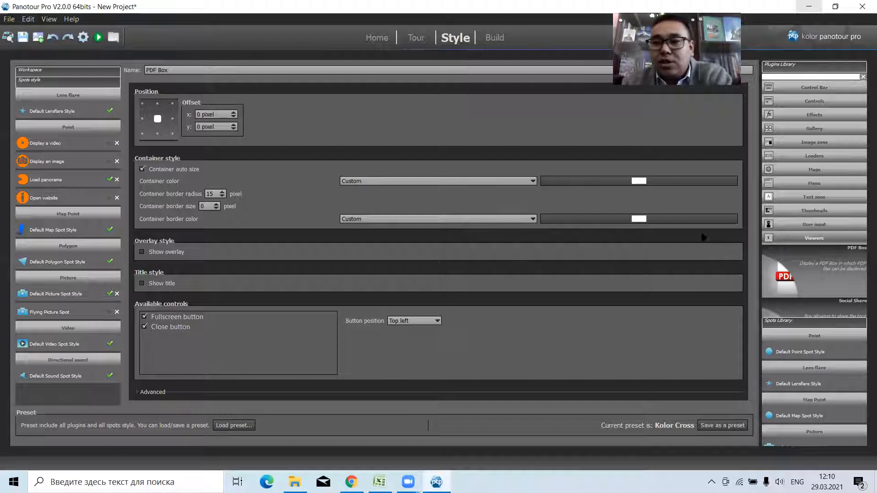
left_click(796, 237)
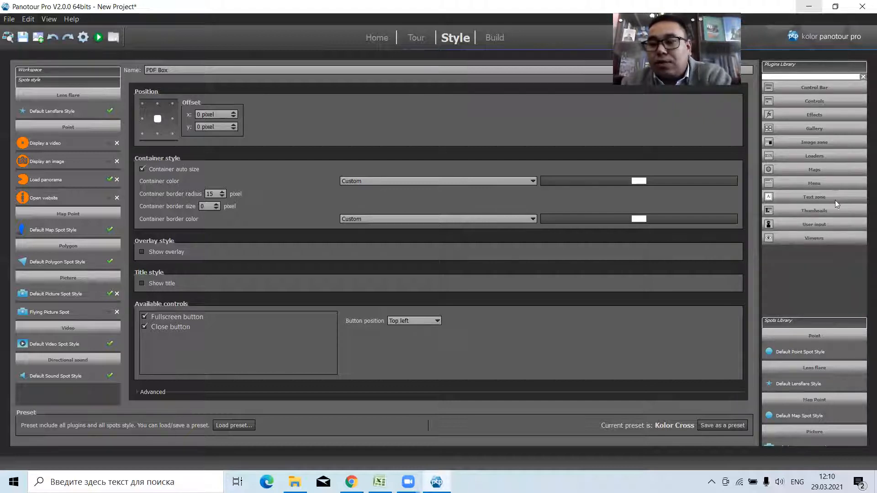
left_click(822, 100)
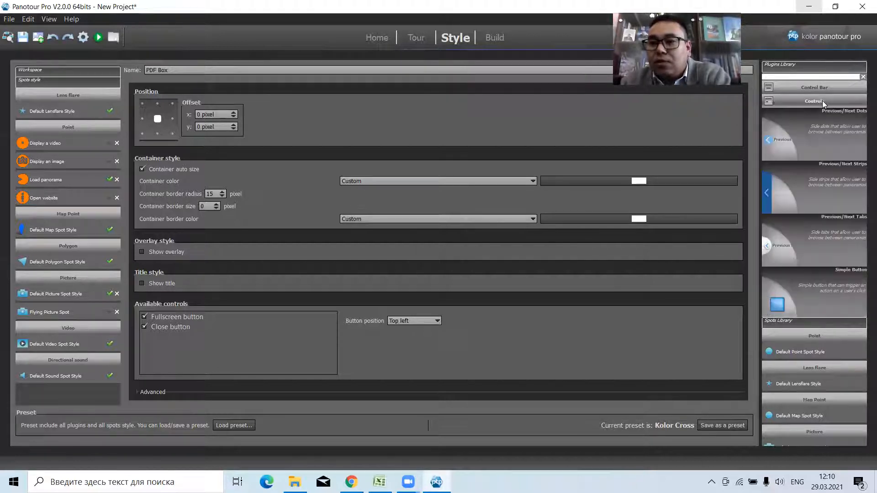
double_click(793, 298)
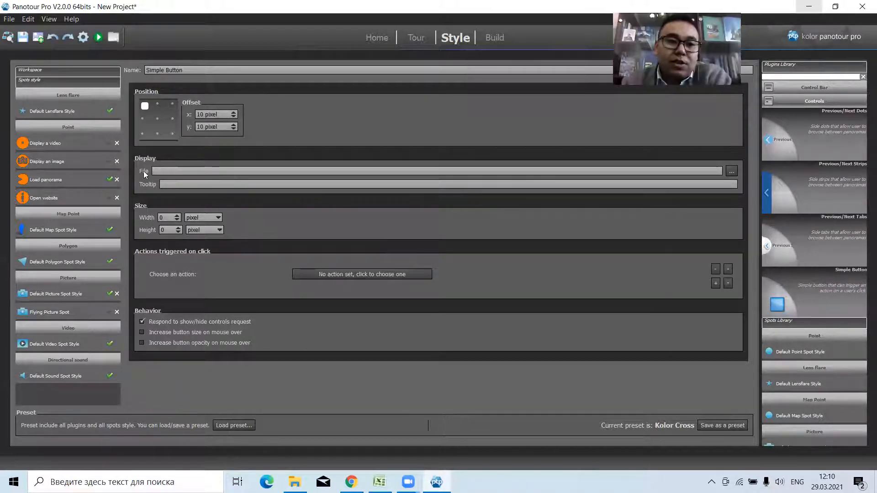
Use png-clipart-pdf-adobe-acrobat-others-template-angle-thumbnail.png from the Фото панорама folder as the Simple Button's display image.
left_click(732, 170)
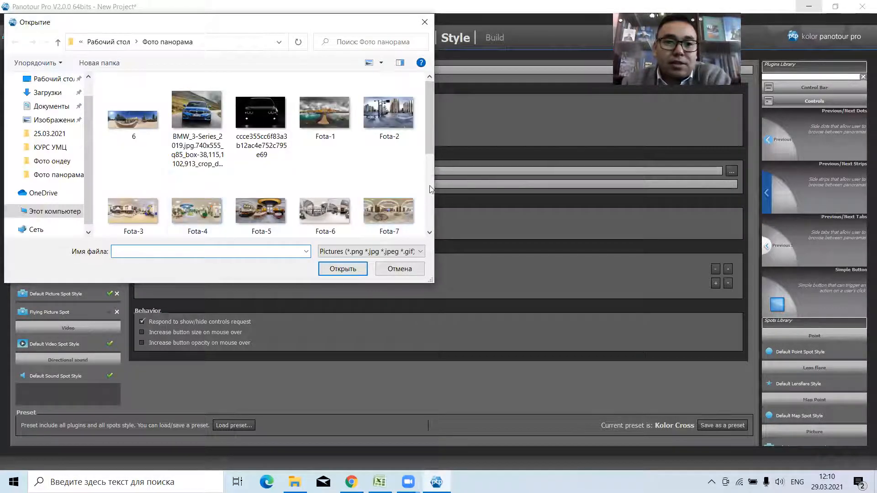
left_click_drag(434, 152, 432, 206)
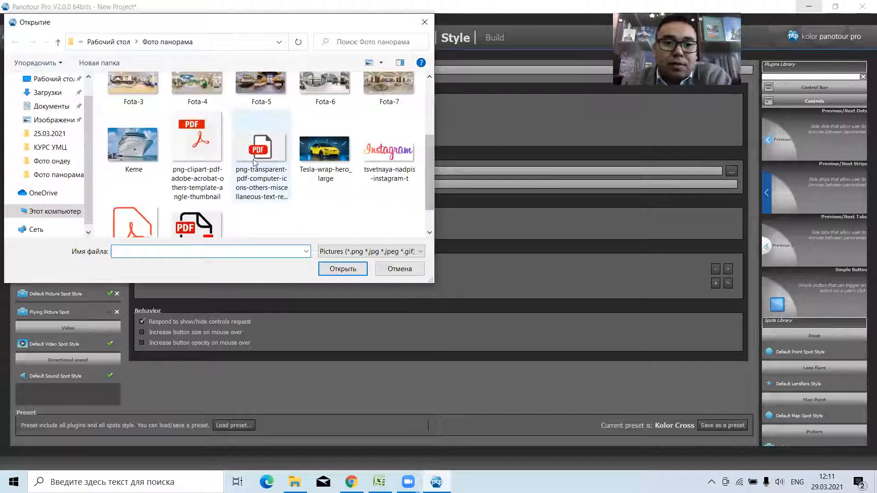
left_click(197, 150)
left_click(351, 272)
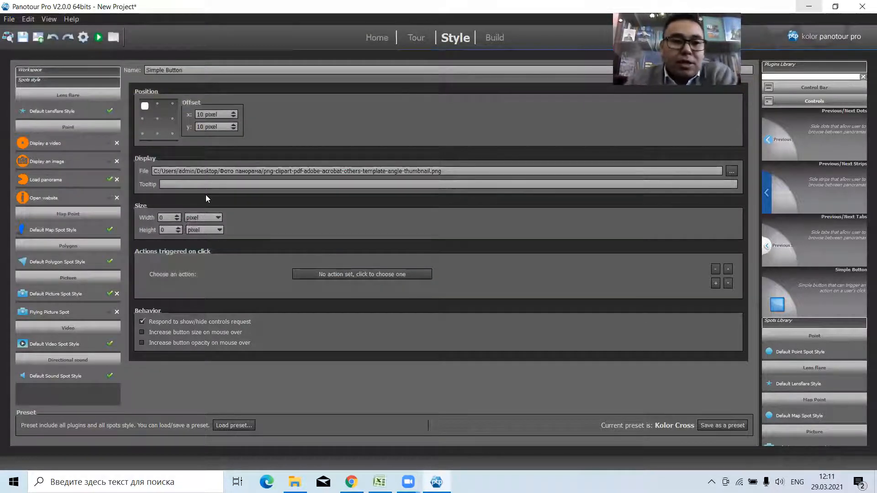
Set the Simple Button's tooltip to Dok and its width and height to 100 pixels.
left_click(207, 180)
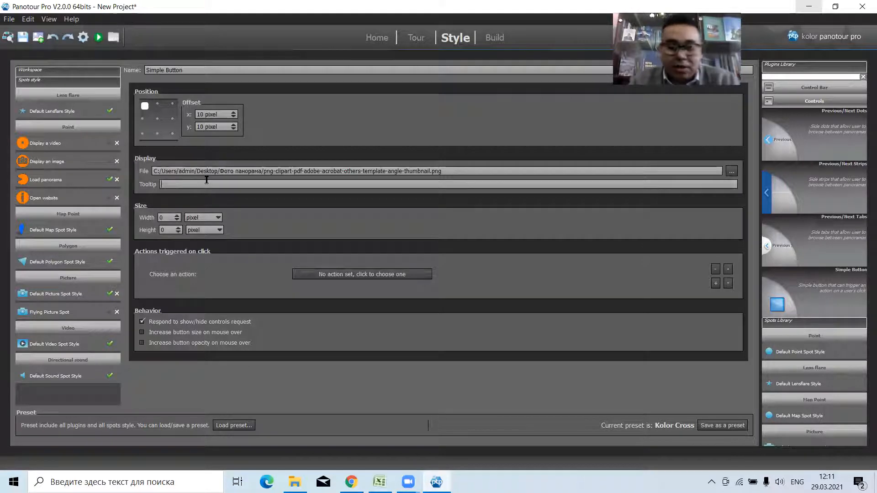
type("Dok")
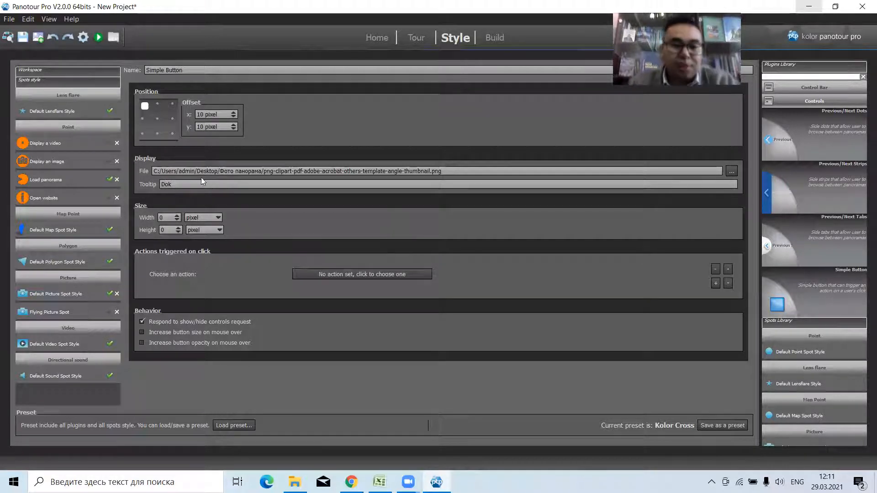
left_click(168, 229)
type("100")
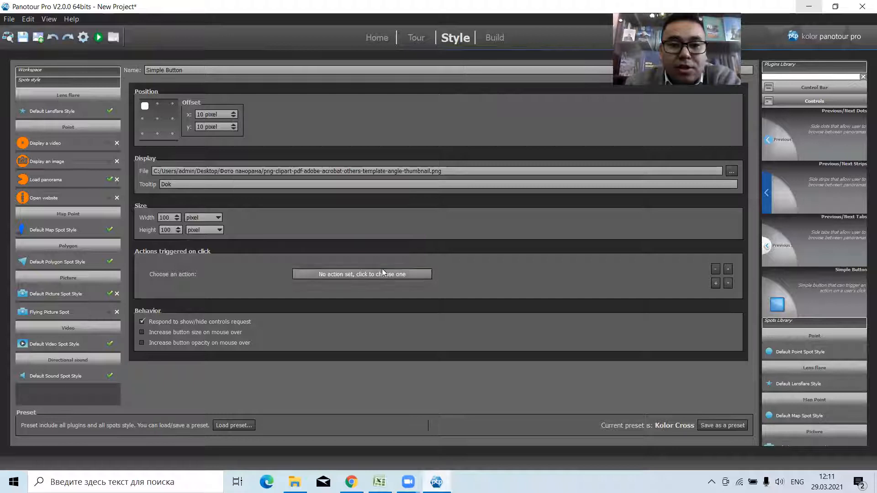
Try to assign the [Plugin] PDF Box action to the Simple Button's click, and dismiss the crash reporter.
left_click(351, 274)
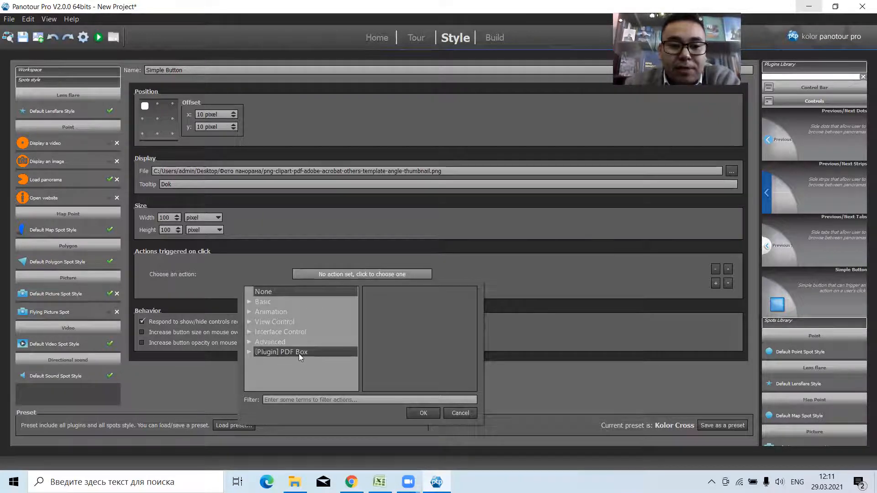
left_click(267, 352)
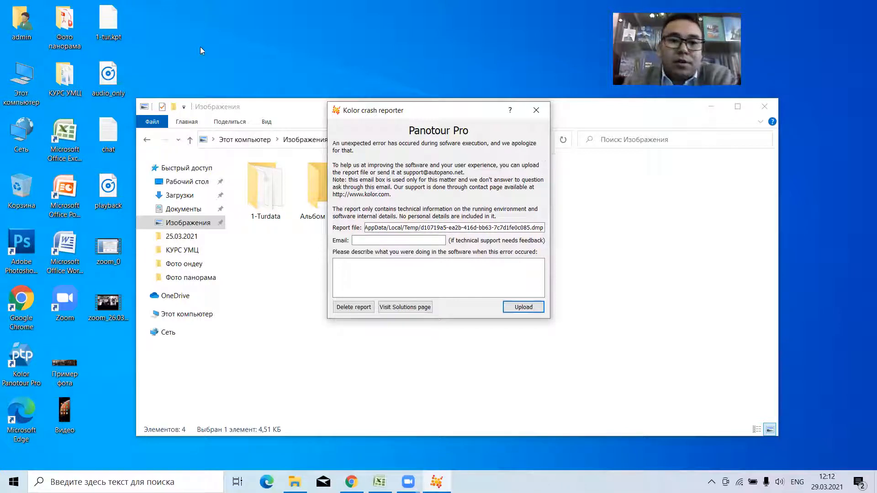
left_click(537, 110)
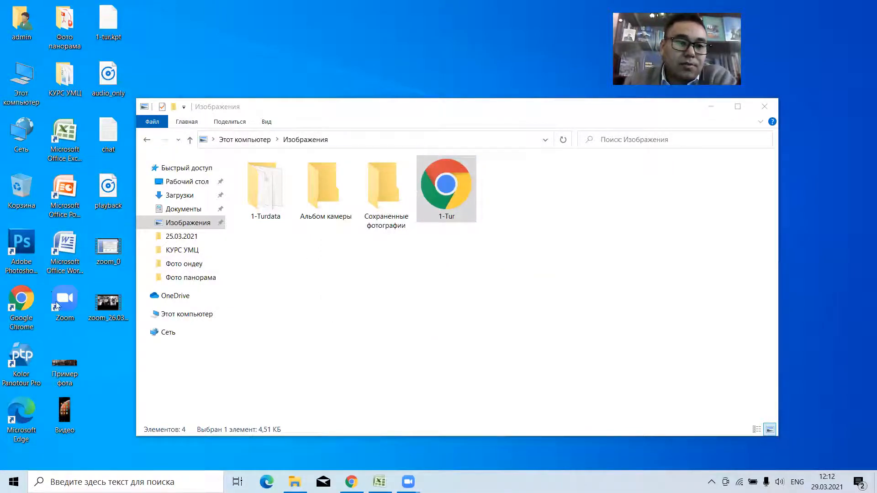
Relaunch Panotour Pro and add panorama picture 6 from the Фото панорама folder to an empty project.
left_click(22, 361)
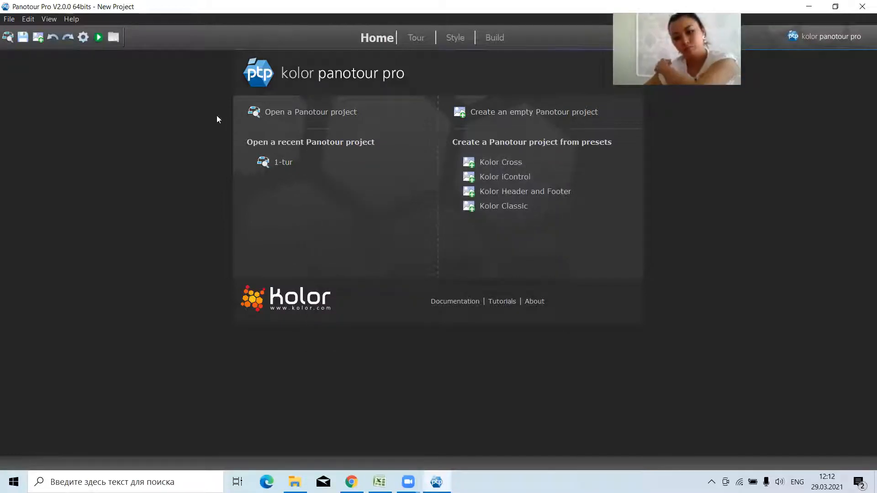
left_click(538, 119)
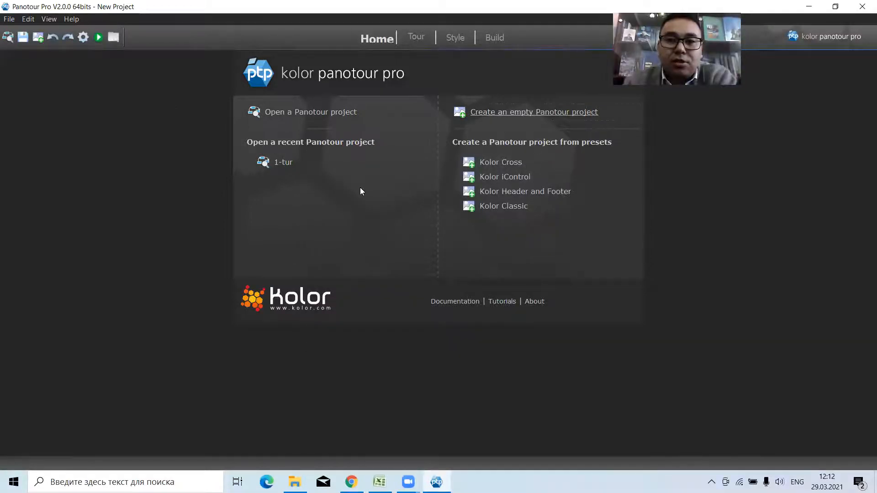
left_click(37, 37)
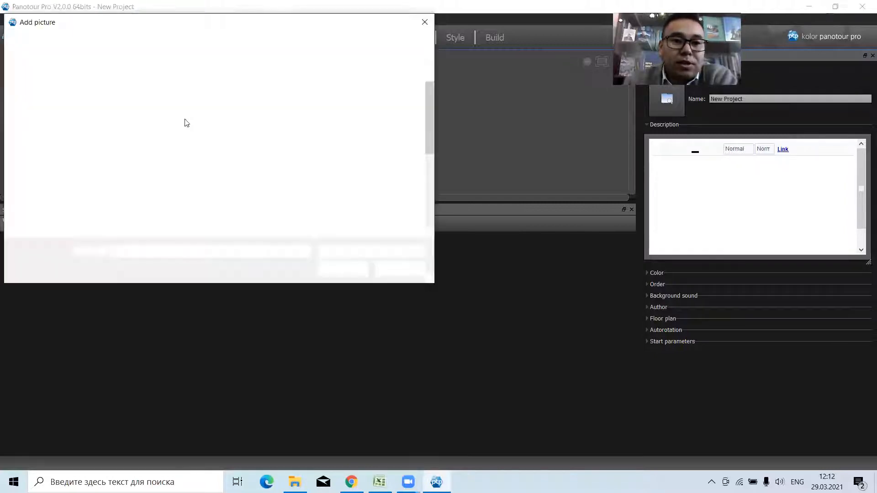
left_click(150, 123)
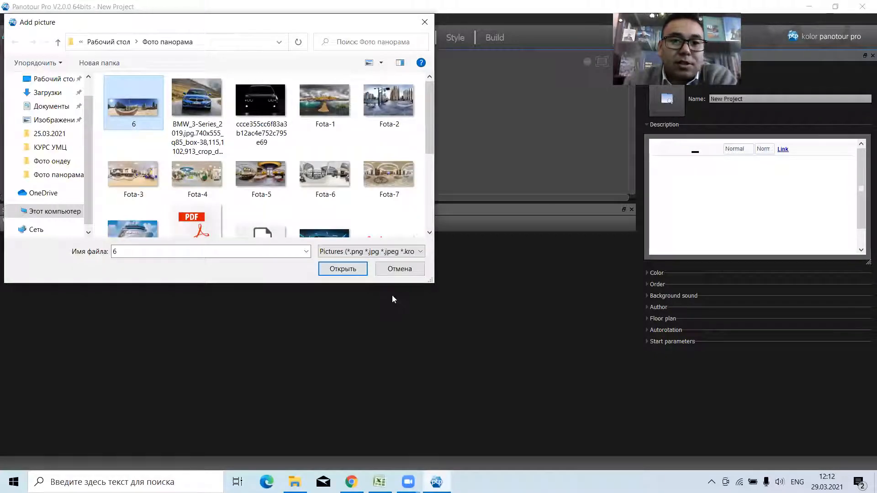
left_click(343, 271)
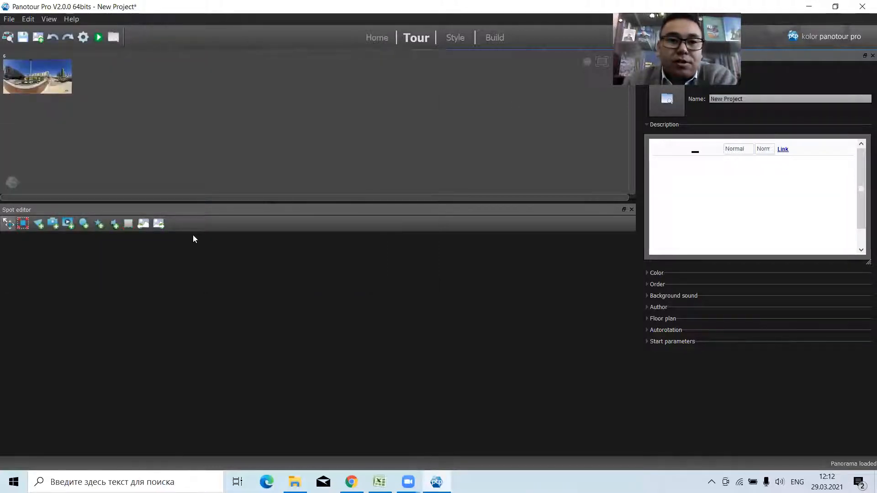
Add the PDF Box viewer plugin to the project's style and anchor it to the tour's top-left corner.
left_click(455, 38)
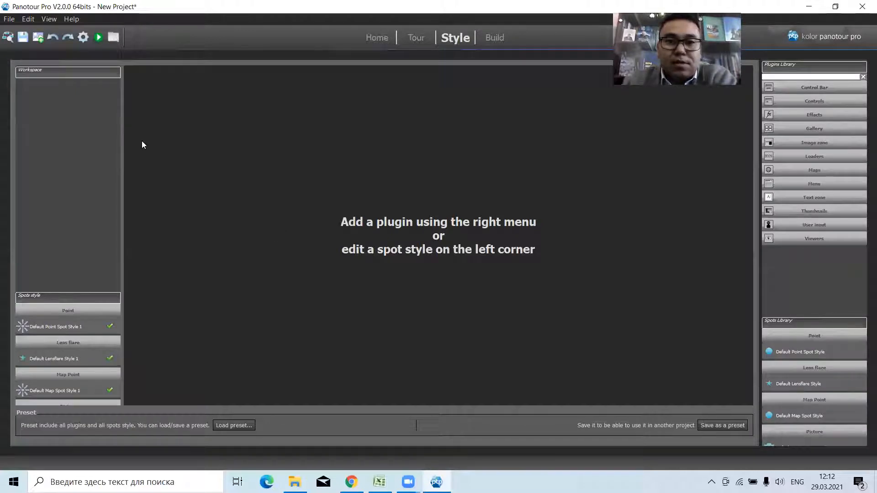
left_click(808, 237)
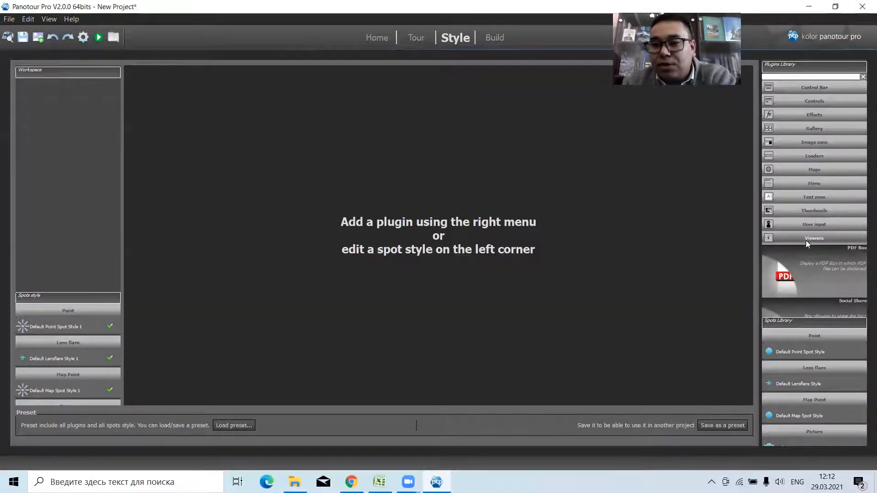
double_click(784, 279)
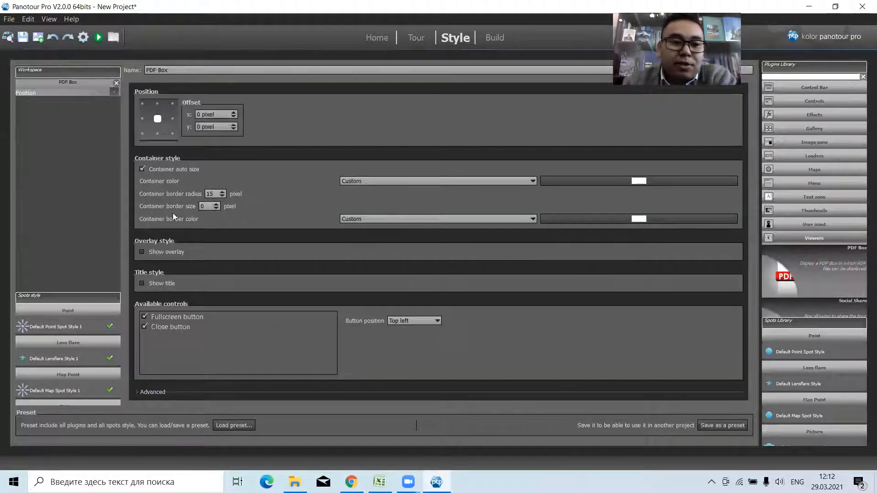
left_click(143, 104)
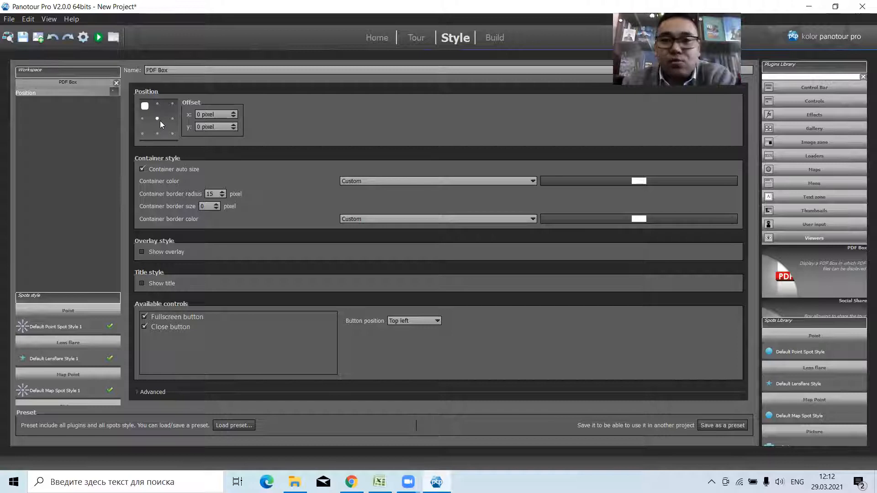
Add a Simple Button control plugin with png-clipart-pdf-adobe-acrobat-others-template-angle-thumbnail.png as its display image.
left_click(783, 101)
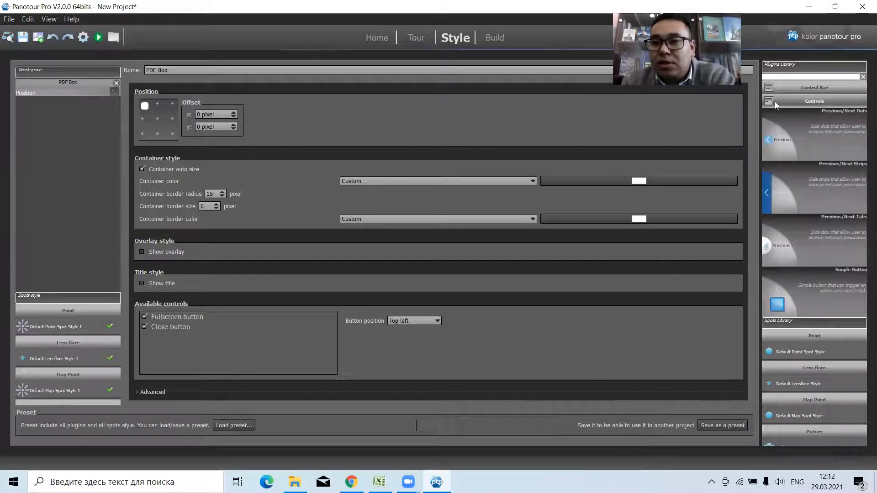
double_click(796, 296)
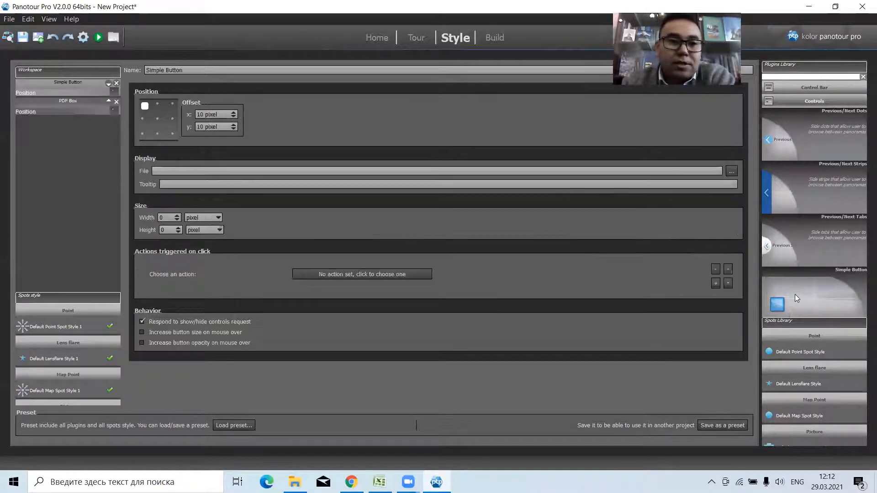
left_click(732, 171)
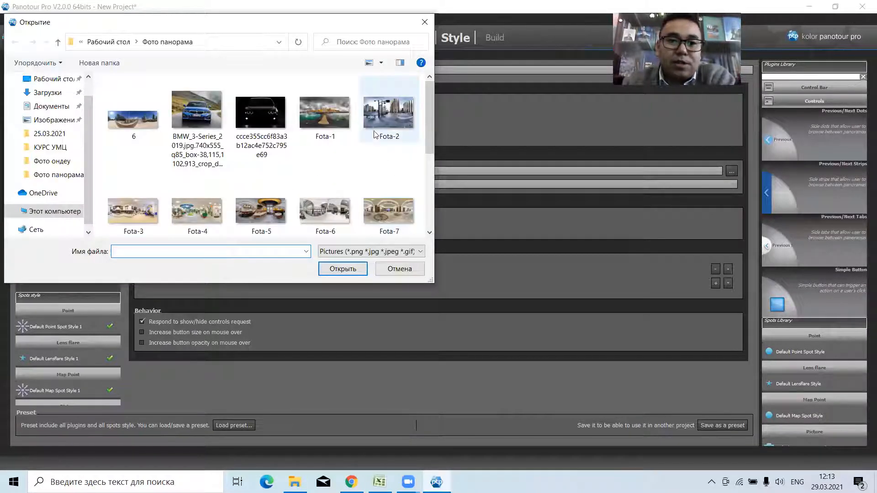
scroll(427, 127, "down", 3)
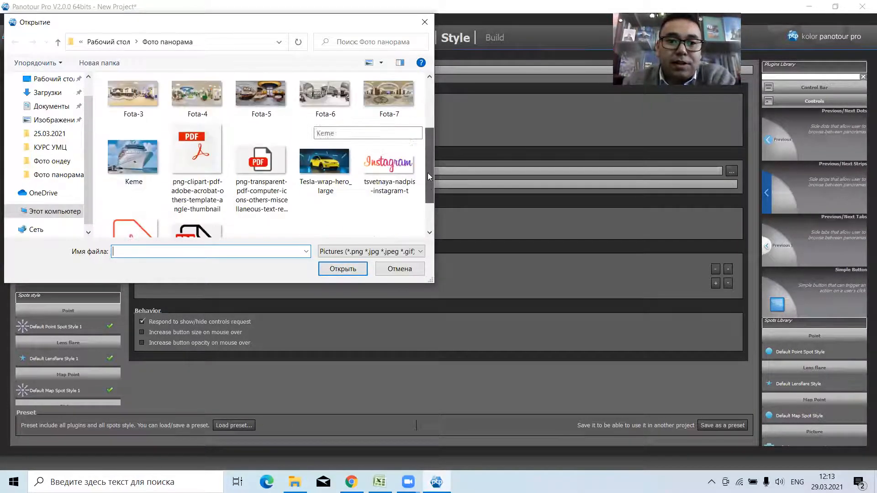
left_click(197, 155)
left_click(343, 268)
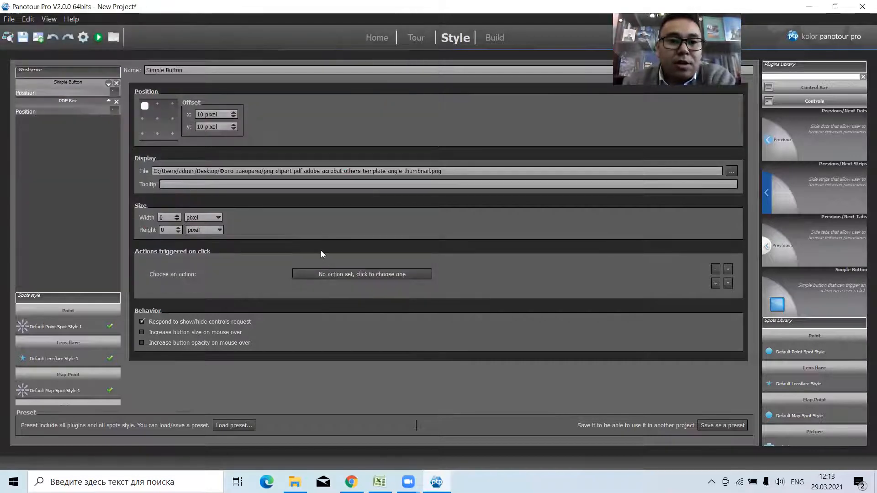
Set the Simple Button's width and height to 200 pixels.
key("BackSpace")
type("200")
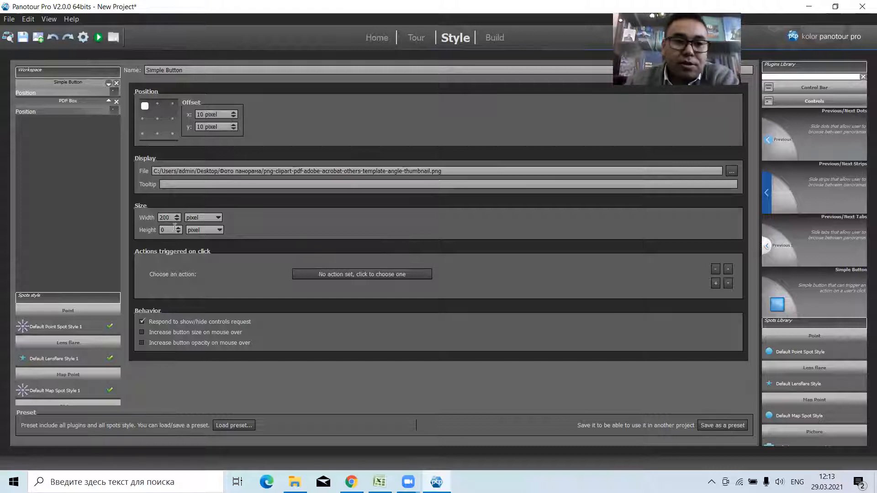
type("200")
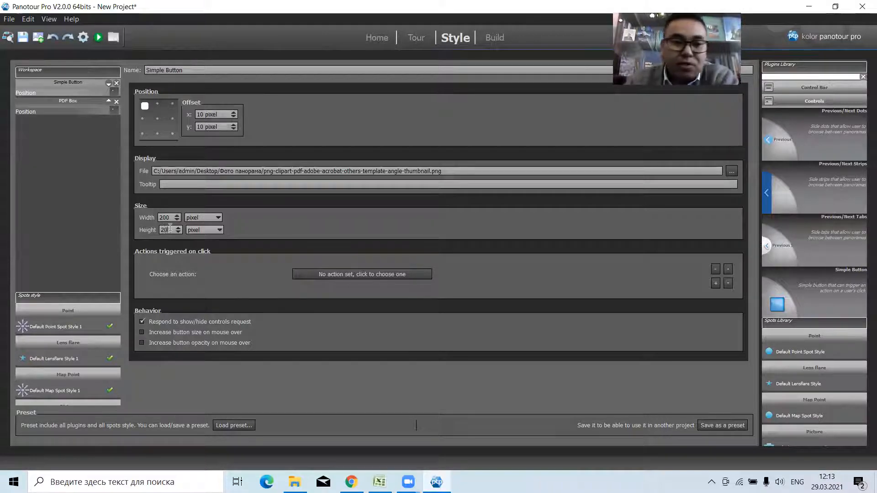
Assign the PDF Box plugin's Display a PDF file action to the Simple Button's click.
left_click(338, 275)
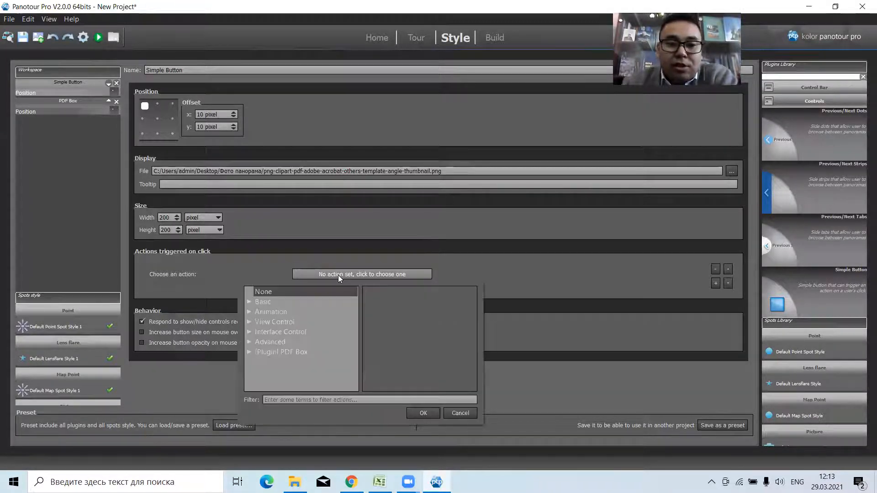
left_click(269, 352)
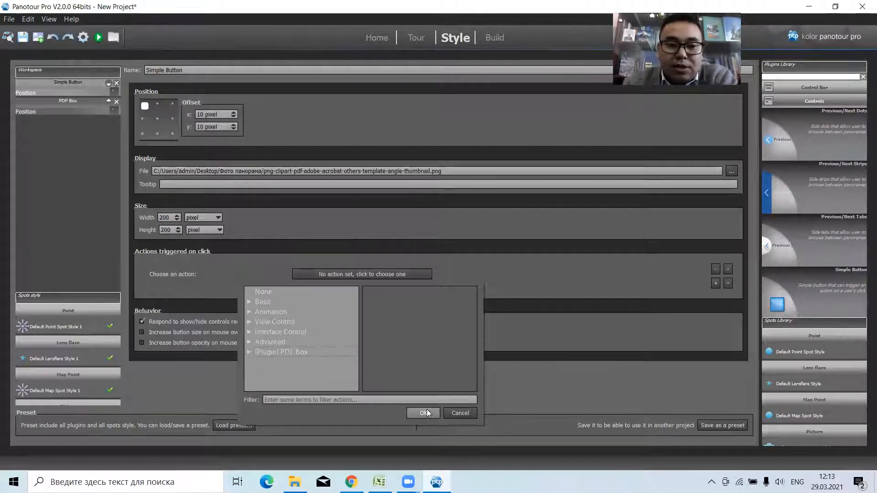
left_click(251, 352)
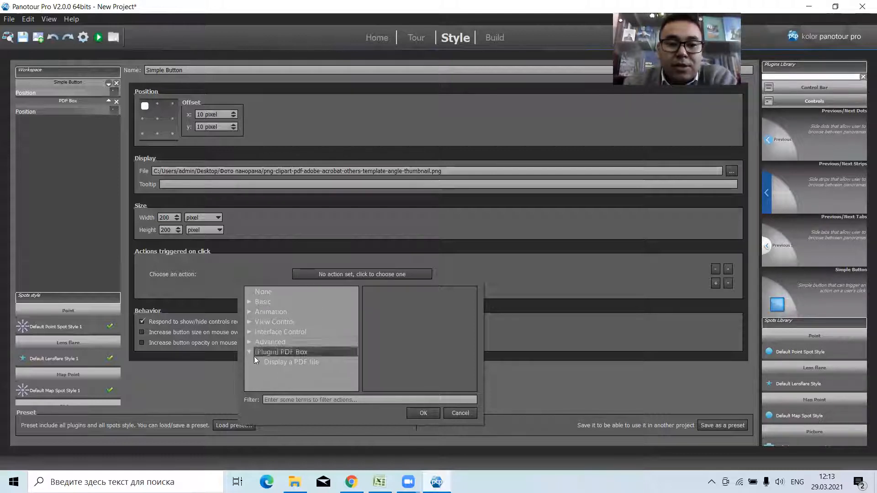
left_click(291, 363)
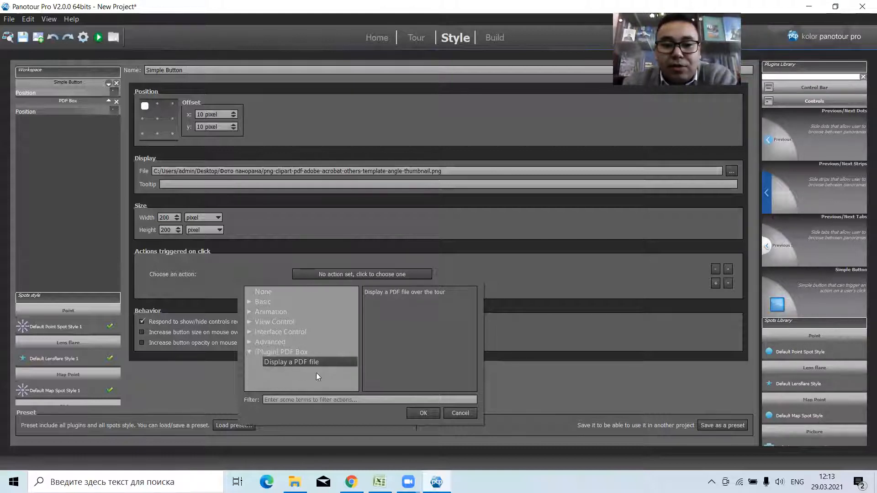
left_click(429, 413)
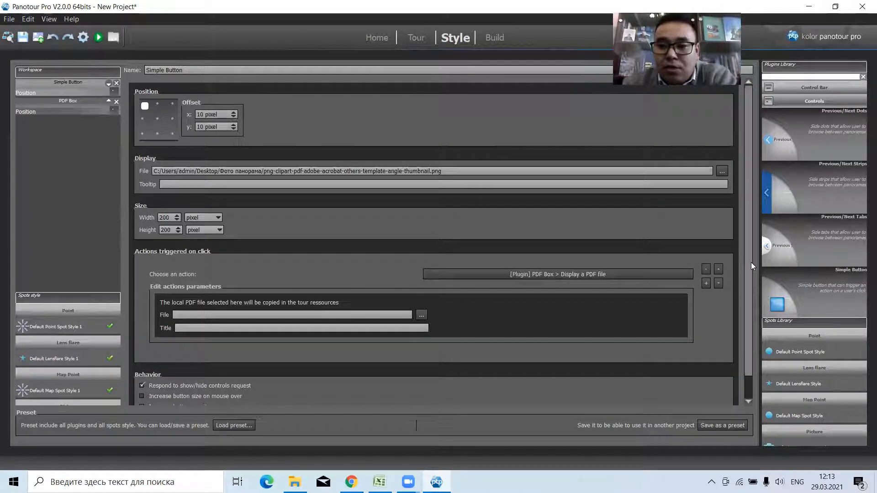
left_click_drag(749, 274, 747, 296)
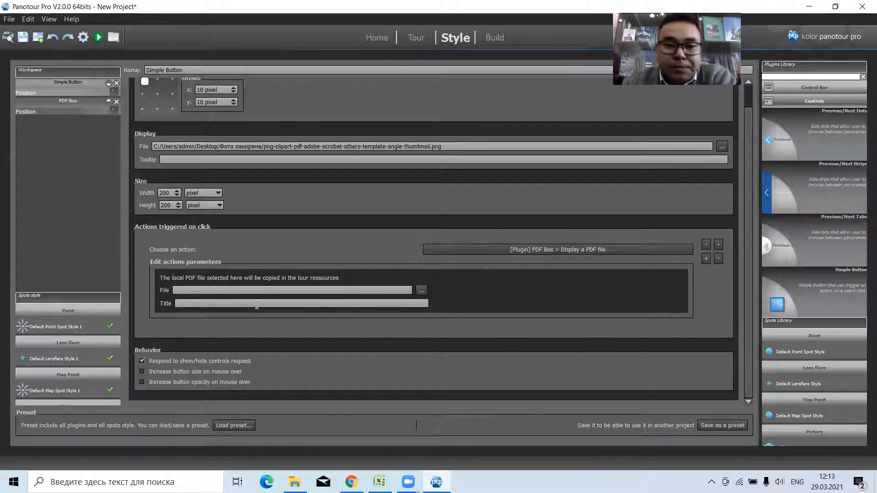
Choose Polozhenie-na-konkurs.pdf from the Фото панорама folder as the file for the button's Display a PDF file action.
left_click(420, 291)
left_click(140, 120)
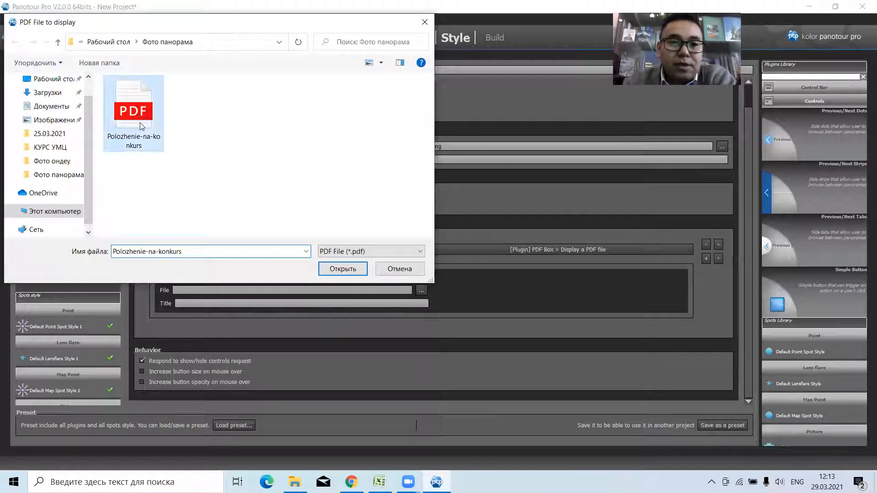
left_click(337, 270)
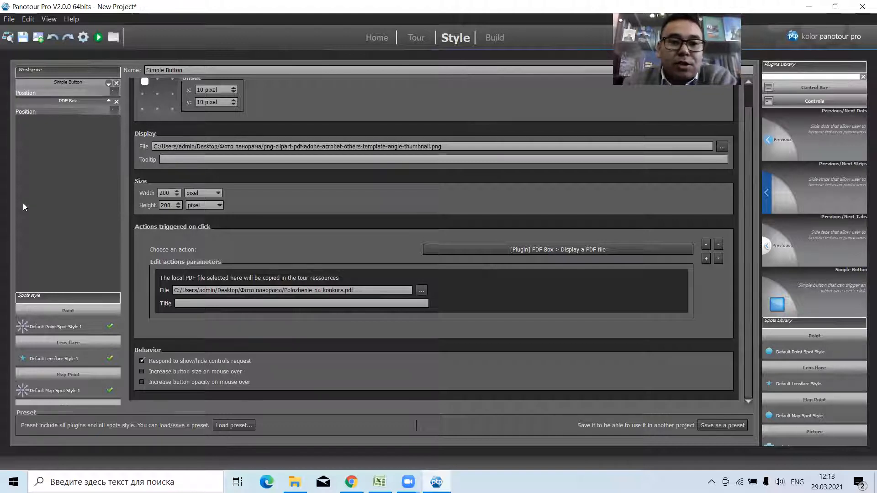
Set the output filename to 2-tur and build the virtual tour.
left_click(503, 39)
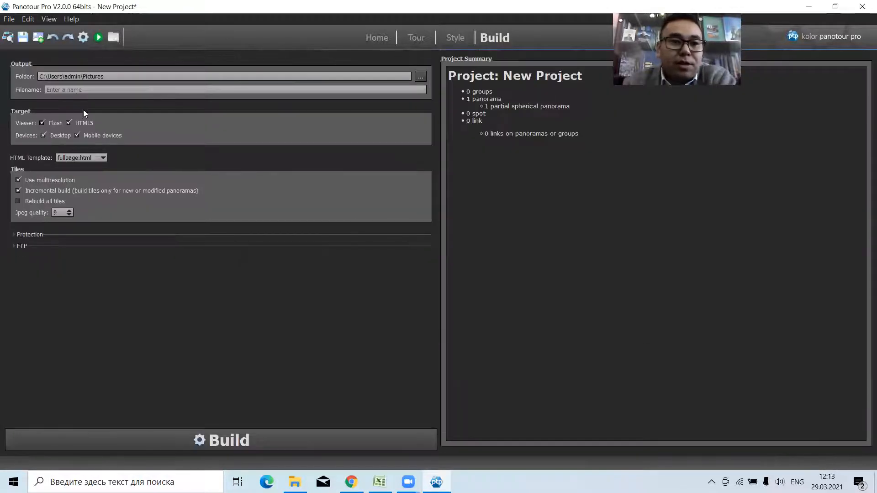
left_click(61, 89)
type("2-")
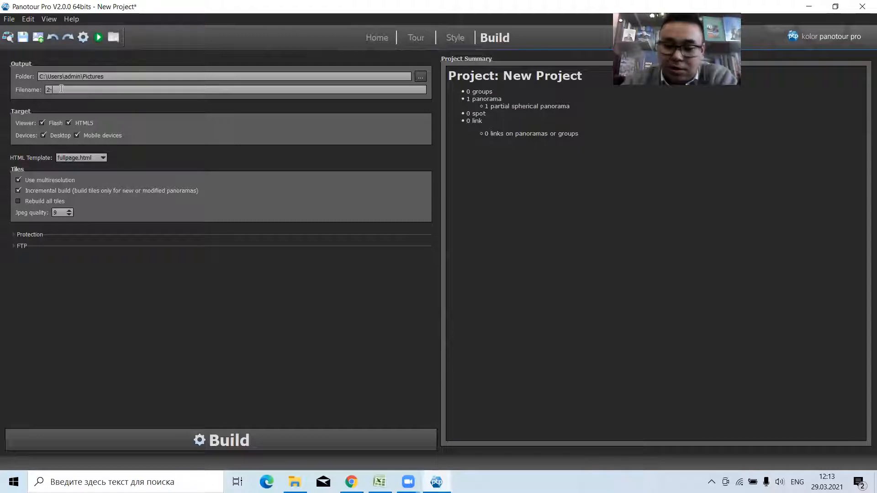
type("tur")
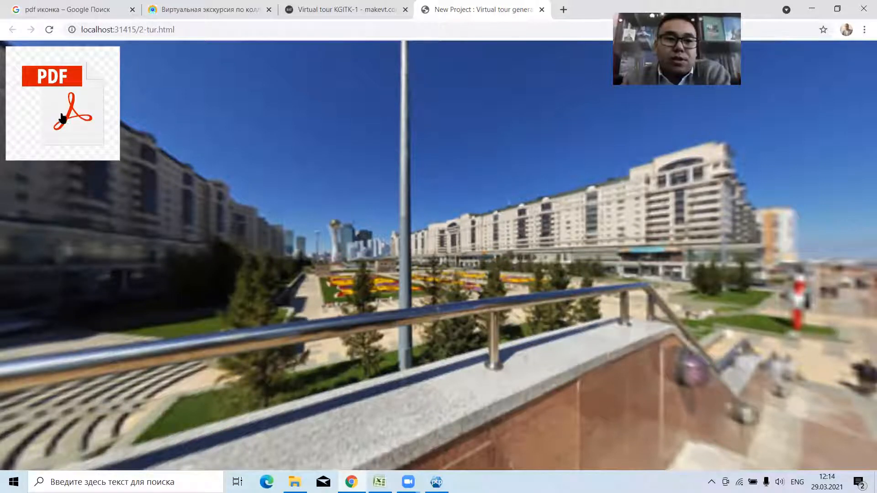
Open the PDF from the button in the built tour, scroll through its pages and try the full-screen control.
left_click(64, 115)
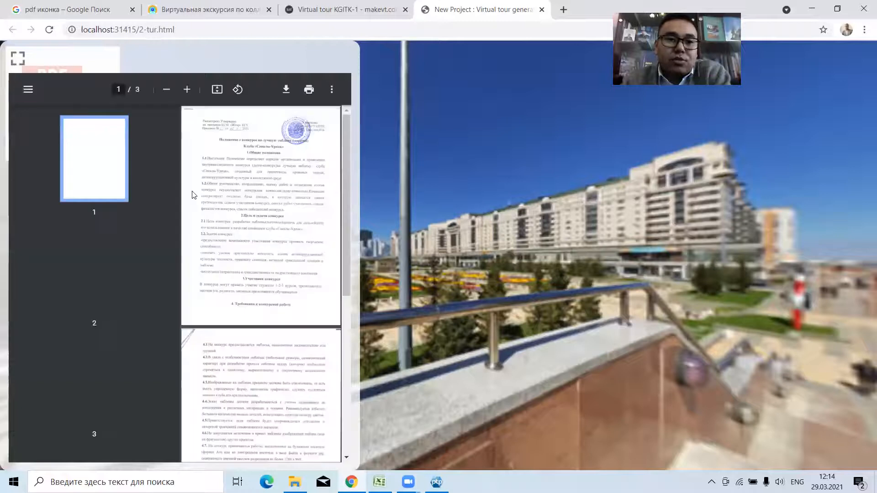
scroll(265, 193, "down", 8)
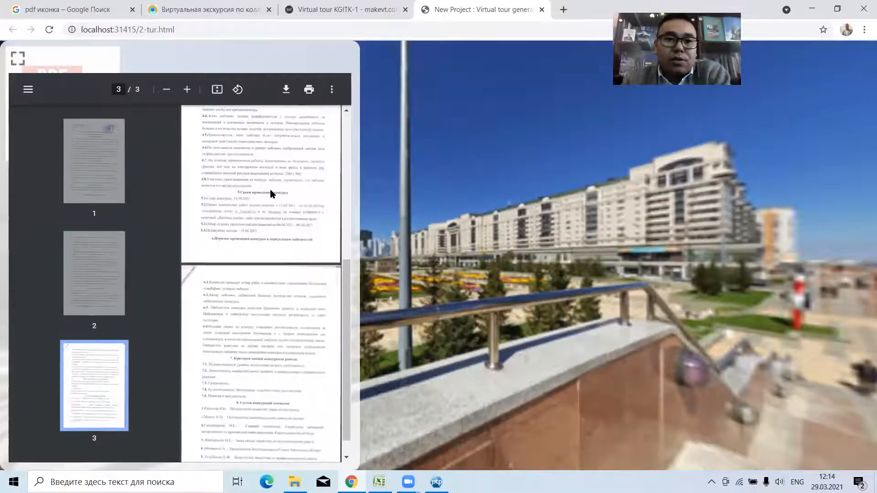
scroll(270, 191, "up", 7)
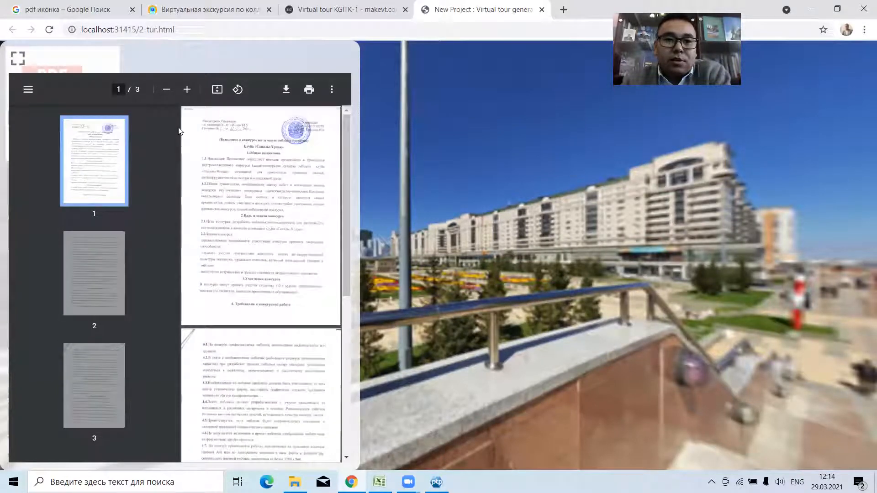
left_click(18, 58)
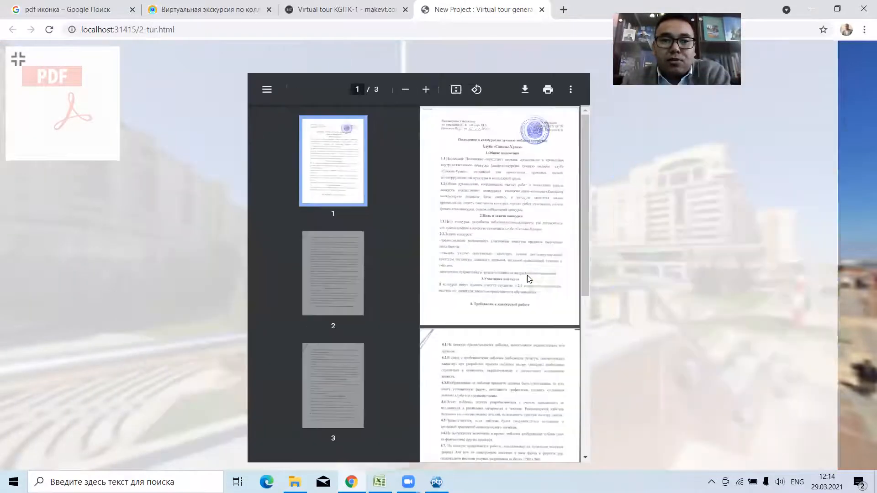
left_click(14, 59)
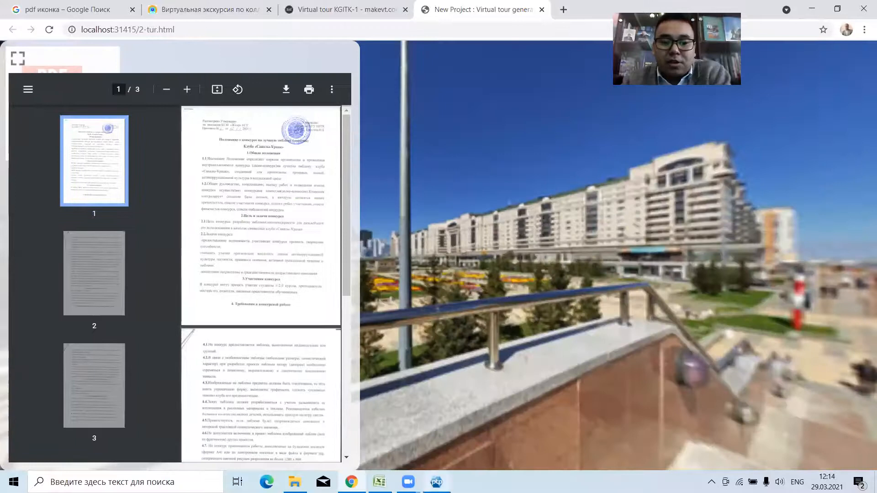
Switch back to Panotour Pro and set the PDF Box's x and y position offsets to 500 pixels.
left_click(436, 482)
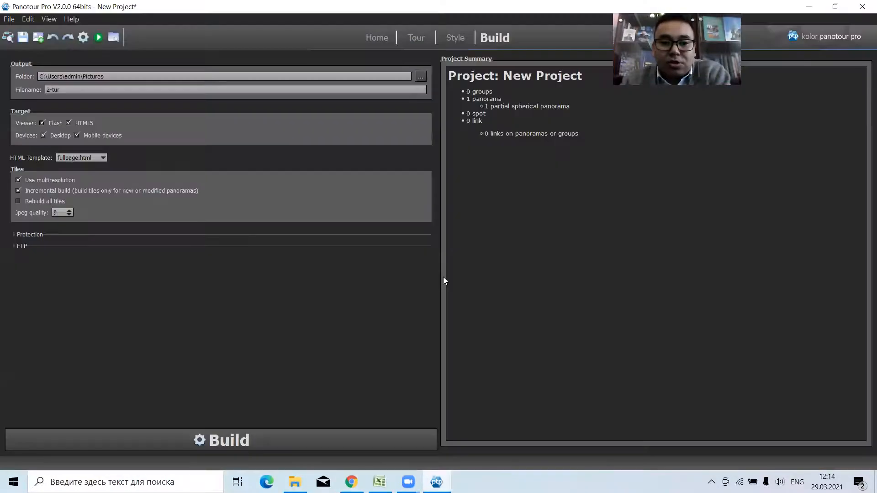
left_click(460, 37)
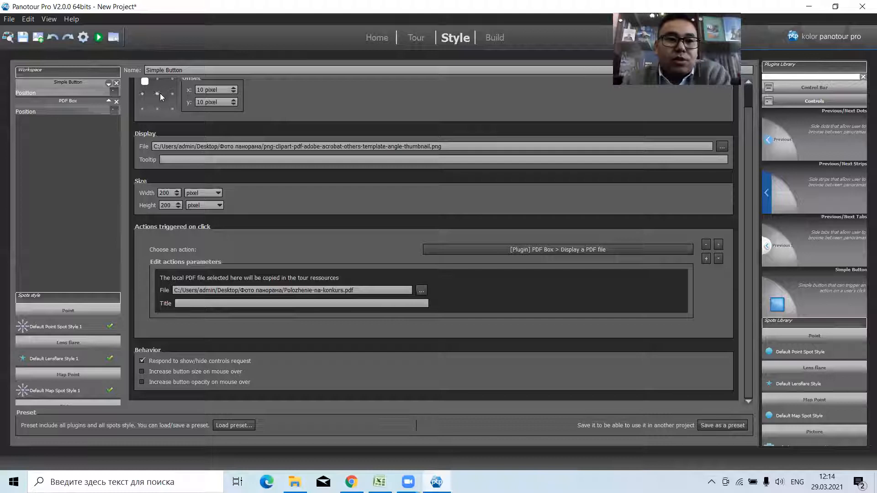
left_click(70, 104)
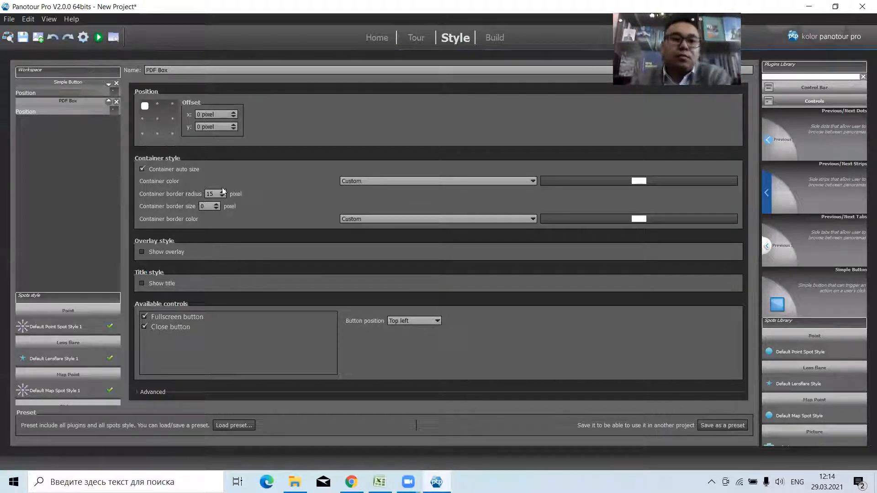
left_click(201, 115)
key("BackSpace")
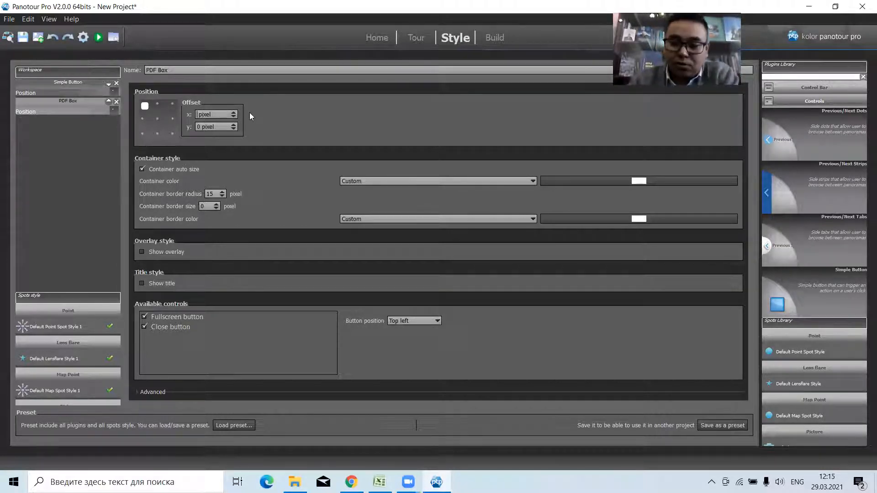
type("500")
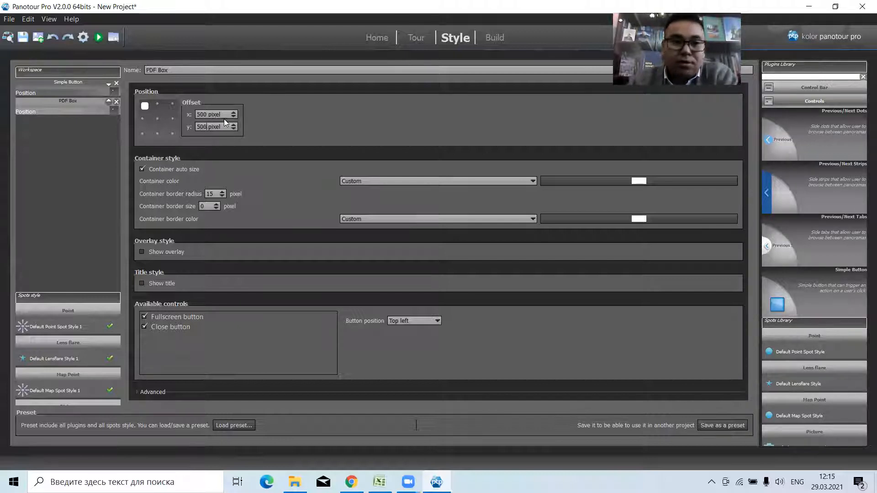
Rebuild the tour, preview it in the browser, and open the PDF to check the box's position.
left_click(87, 42)
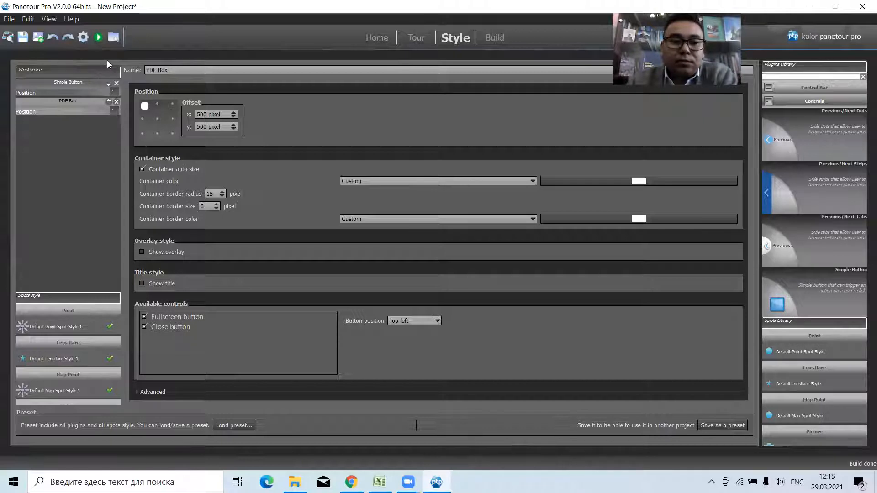
left_click(100, 37)
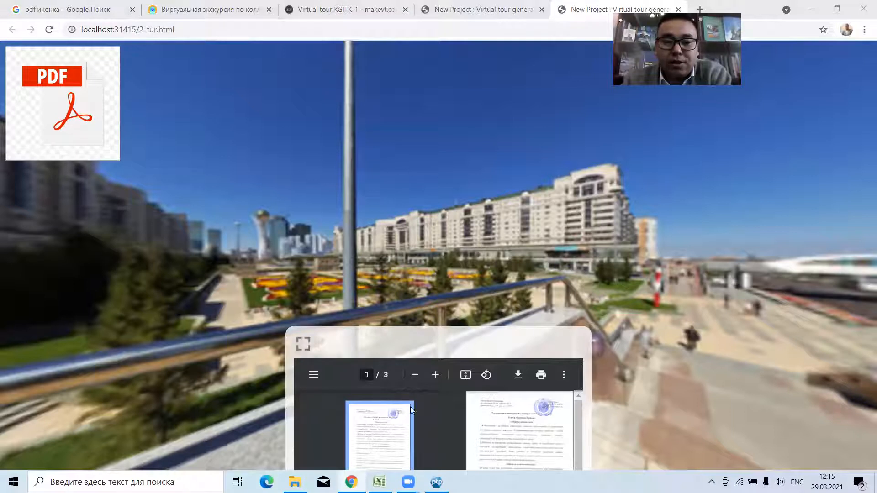
scroll(513, 415, "down", 3)
scroll(513, 414, "up", 3)
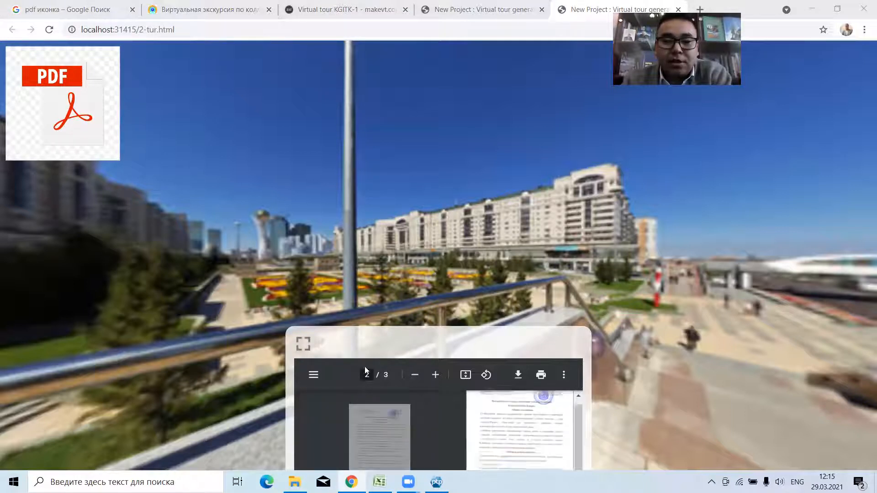
Expand the PDF box to full screen, scroll the document, restore the box's size and close it.
left_click(303, 343)
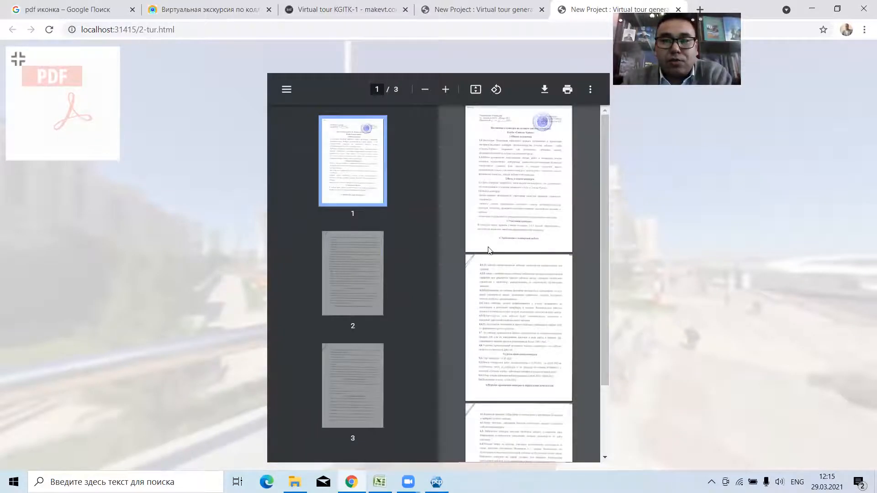
scroll(509, 252, "down", 3)
left_click(18, 59)
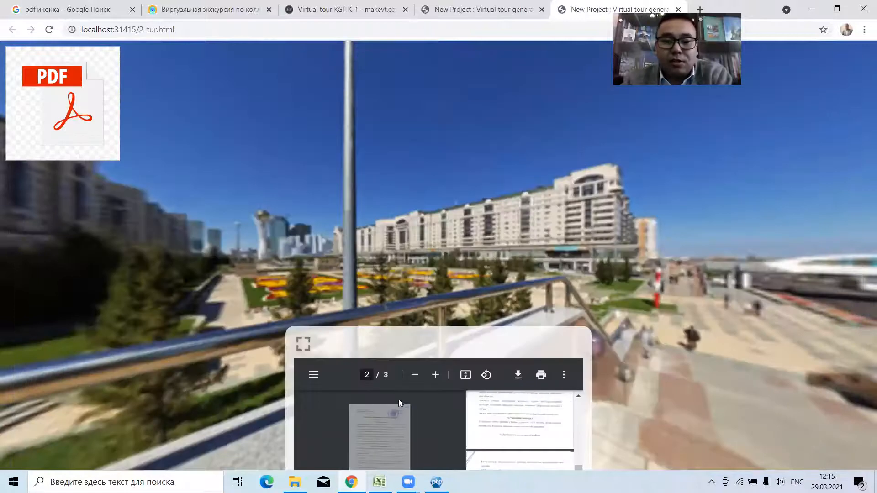
left_click(575, 337)
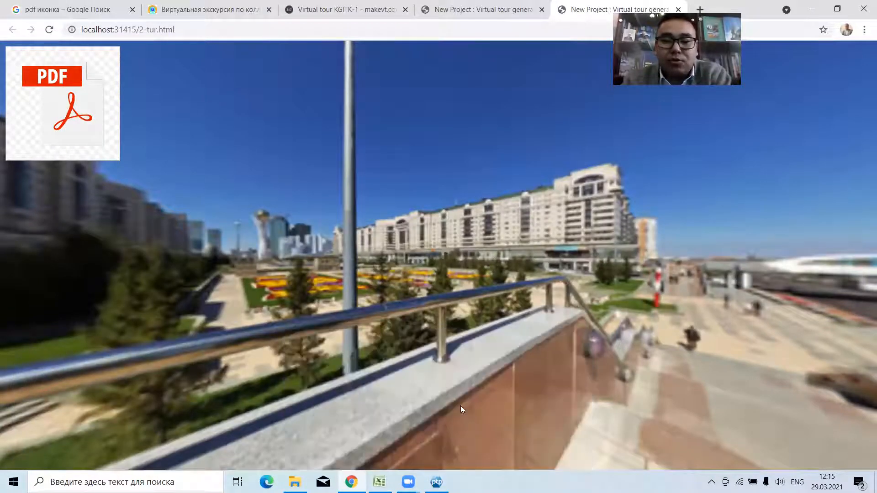
Return to Panotour Pro and remove panorama 6 from the tour.
key("alt+Tab")
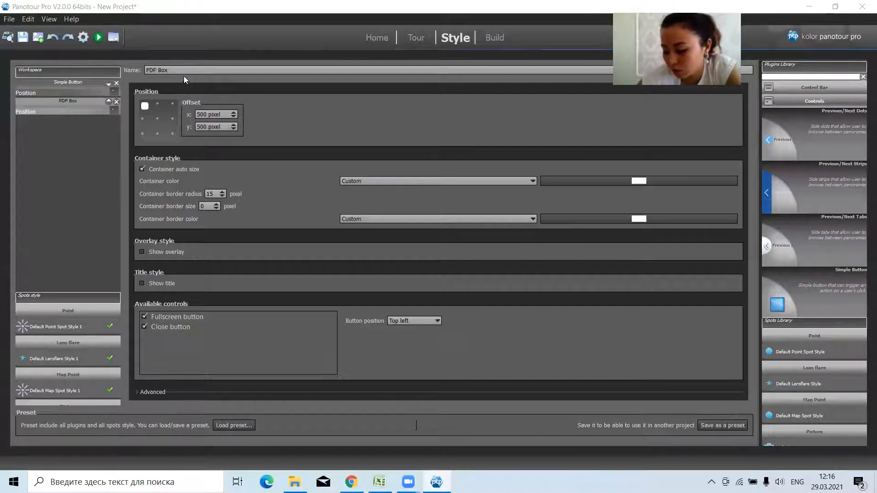
left_click(416, 40)
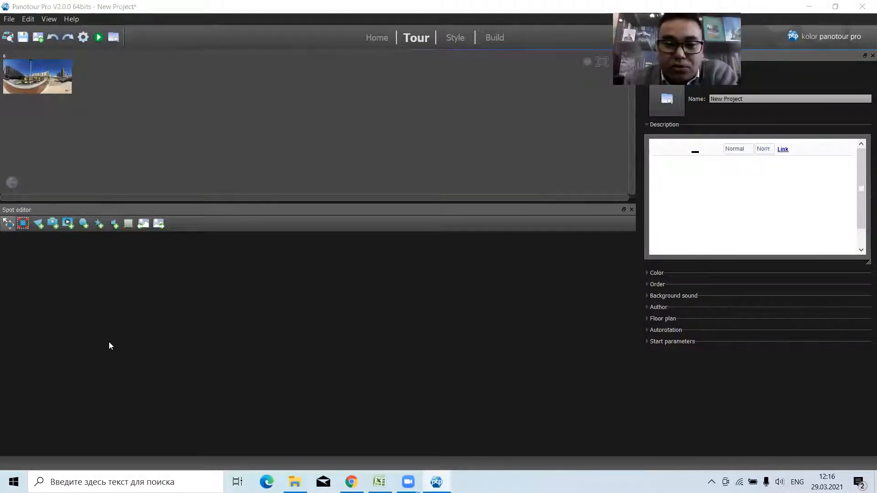
left_click(37, 87)
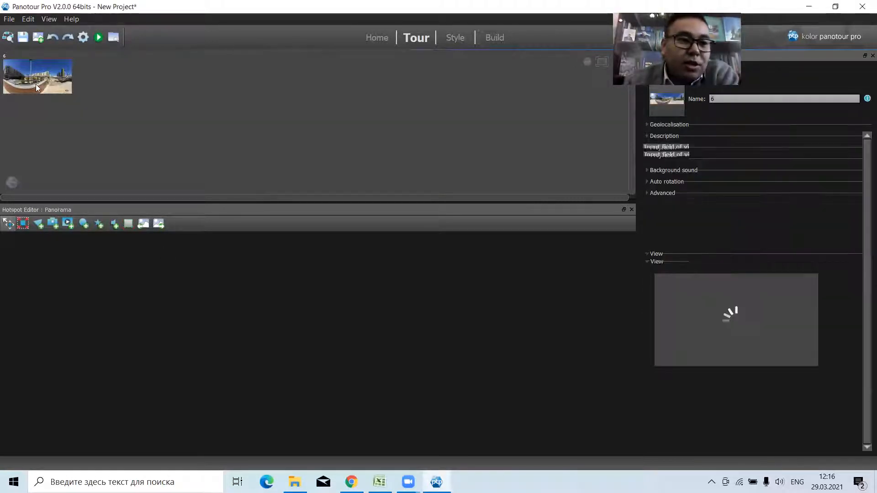
right_click(36, 84)
left_click(81, 118)
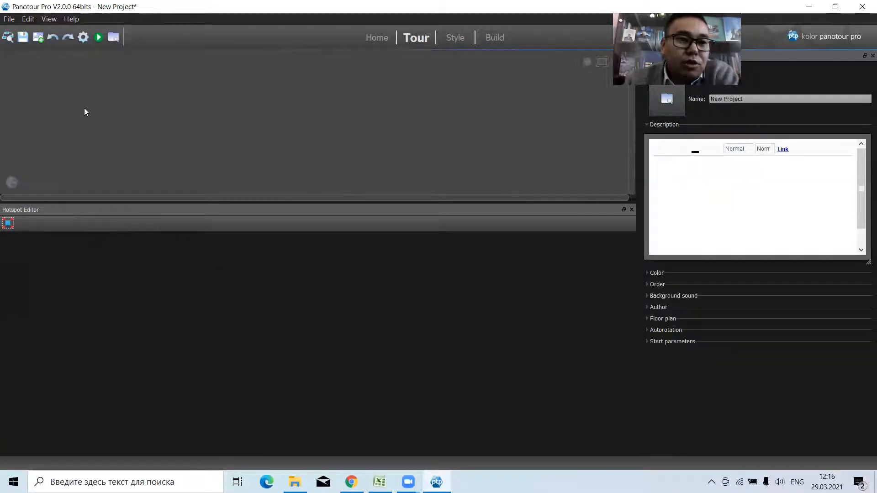
Add the Fota-3 picture to the tour as a panorama and select it for editing.
left_click(36, 40)
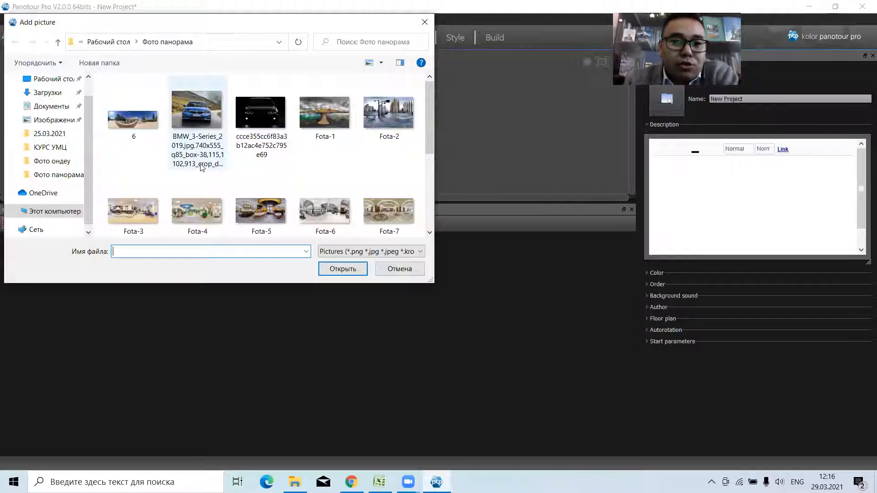
left_click(141, 204)
left_click(342, 270)
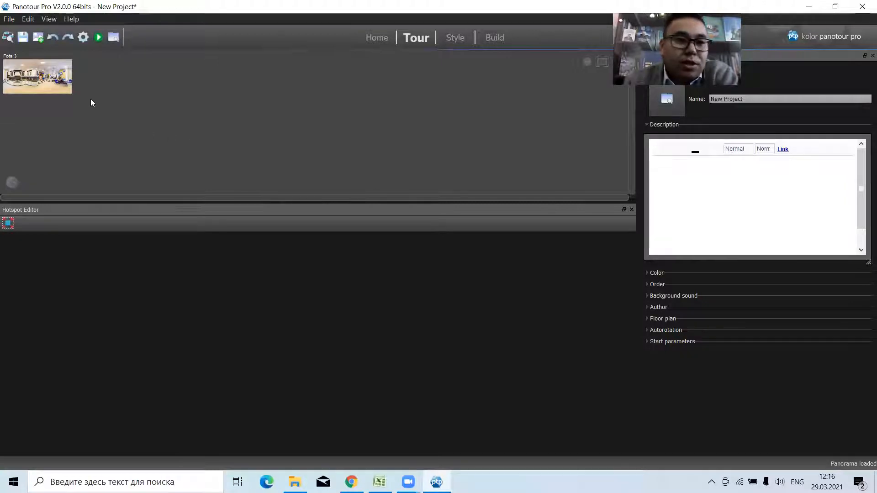
left_click(59, 88)
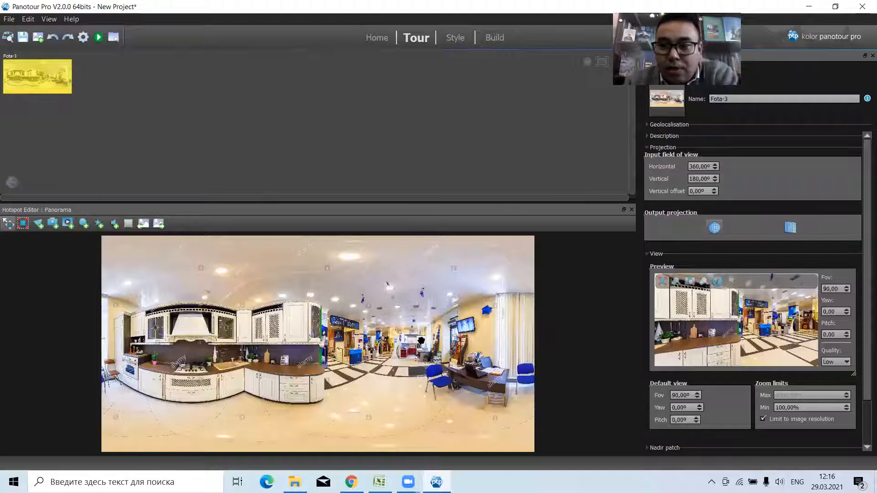
Load the Kolor Cross preset as the project's style.
left_click(455, 39)
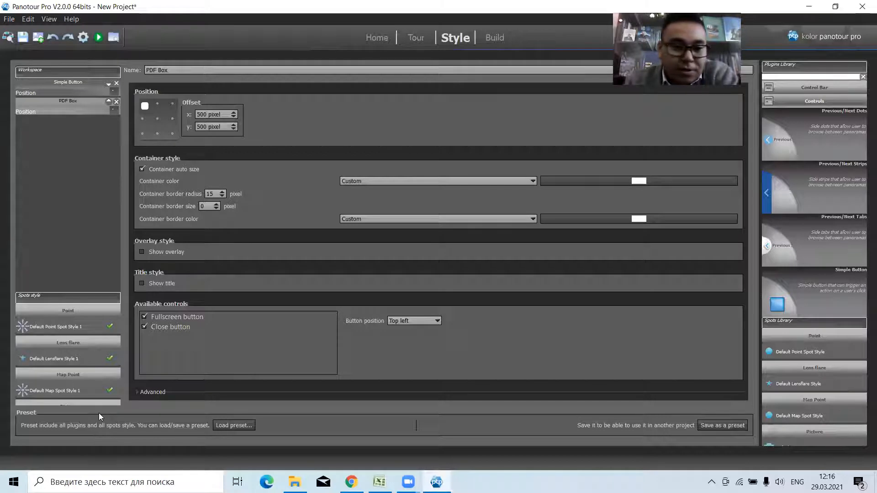
left_click(231, 425)
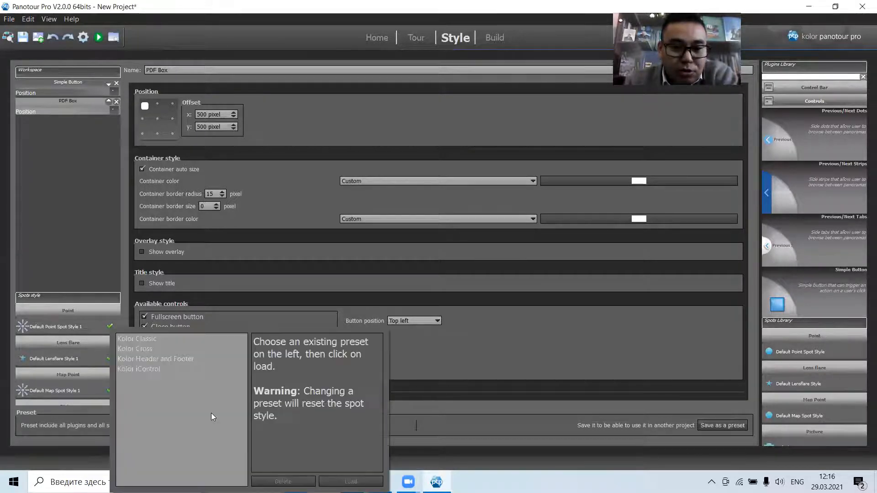
left_click(149, 349)
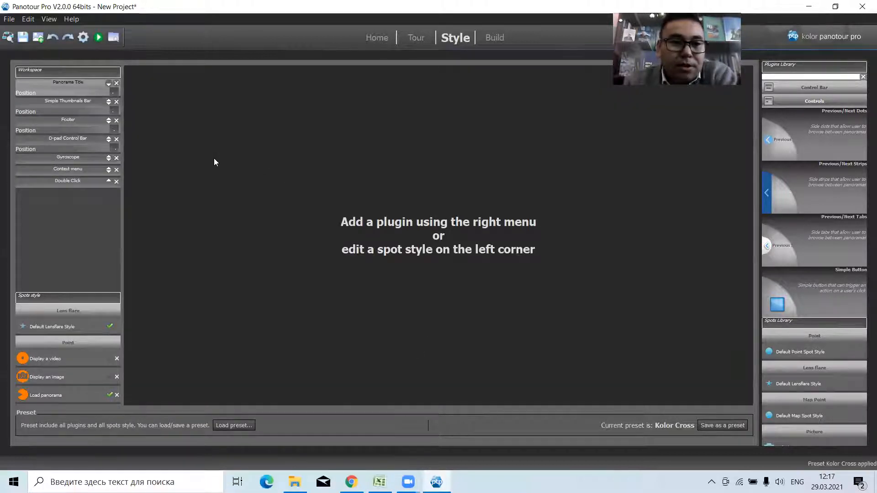
Remove all of the Kolor Cross preset's plugins from the style workspace.
left_click(117, 83)
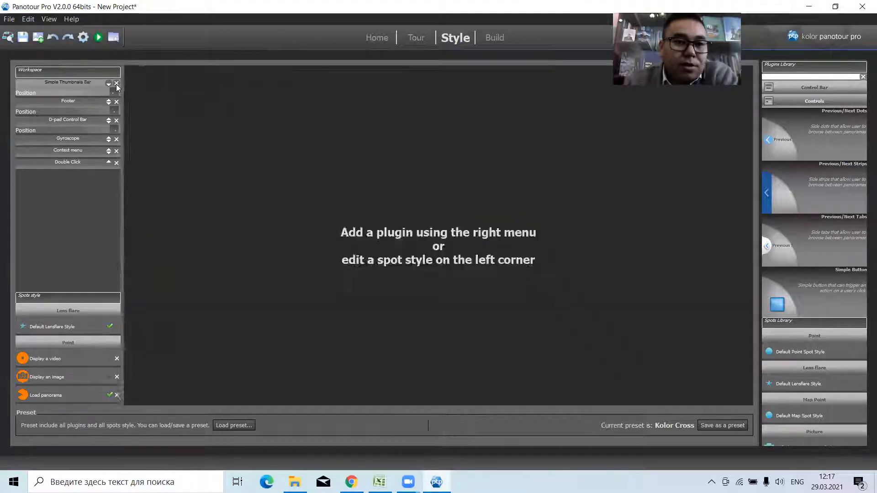
left_click(117, 83)
left_click(117, 84)
left_click(117, 84)
left_click(117, 83)
left_click(117, 84)
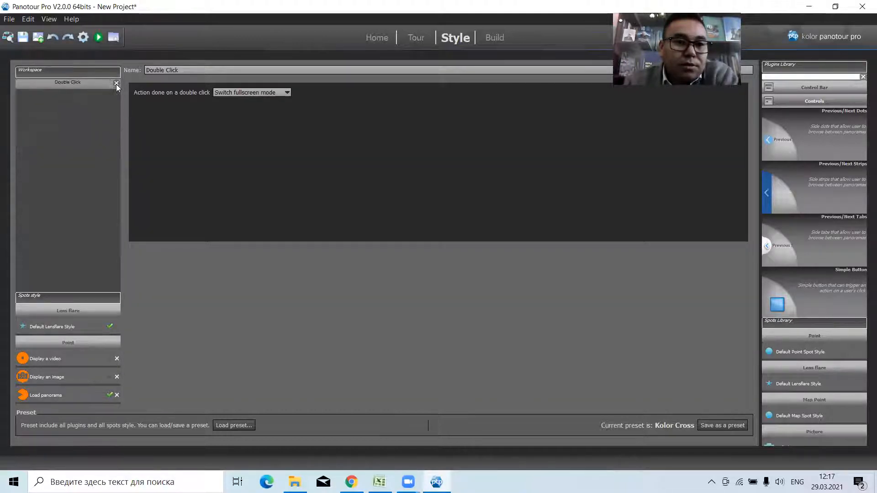
left_click(117, 83)
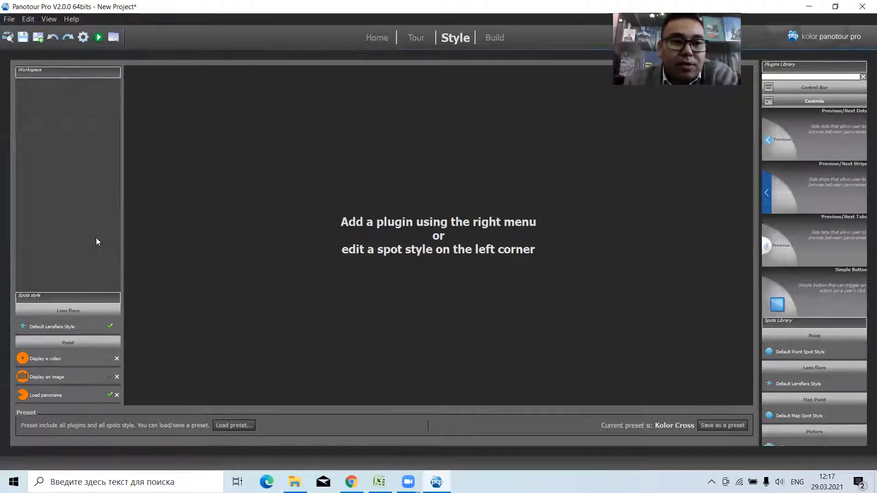
Add the PDF Box plugin from the Viewers category to the style workspace.
left_click(789, 100)
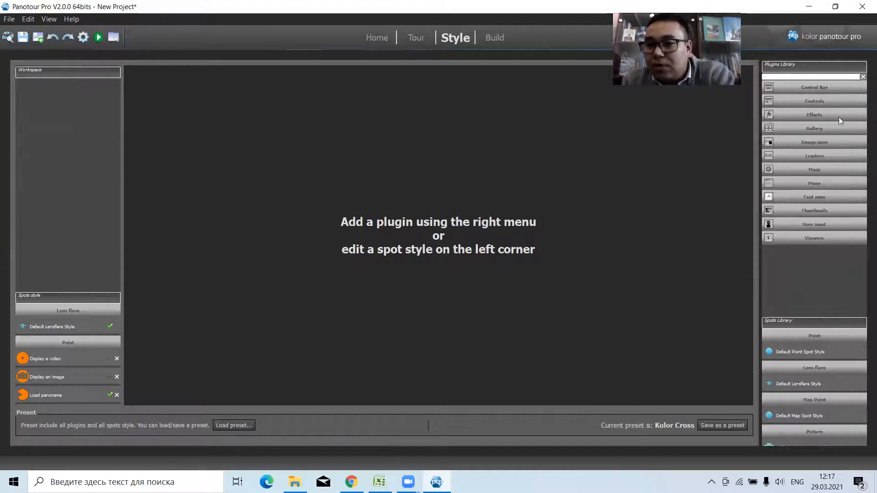
left_click(806, 237)
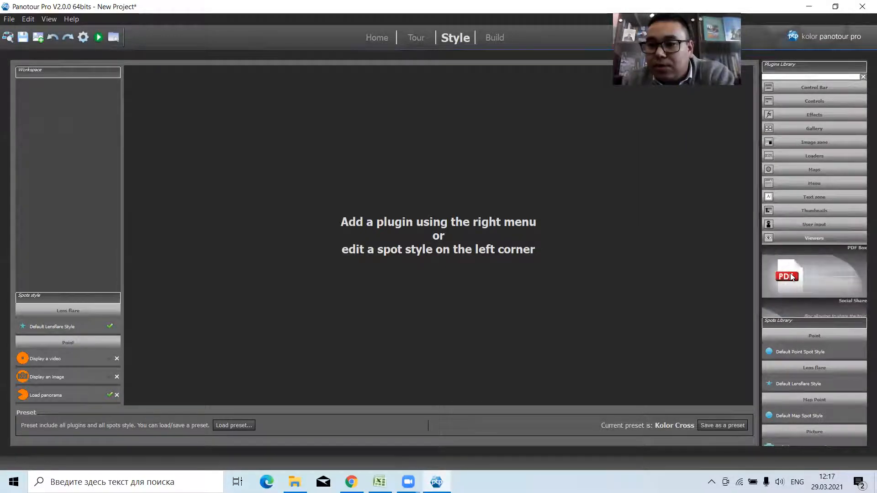
double_click(792, 277)
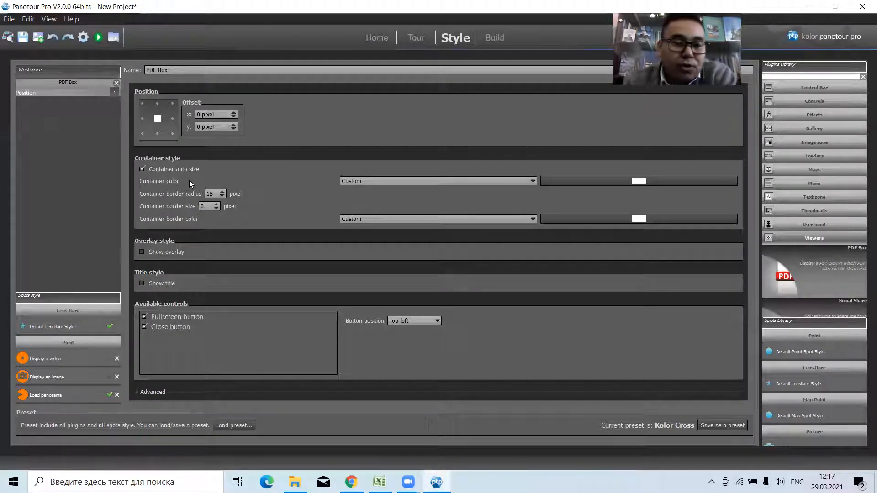
Place a point hotspot on the papers on the desk in the Fota-3 panorama and give it the Display an image style.
left_click(415, 39)
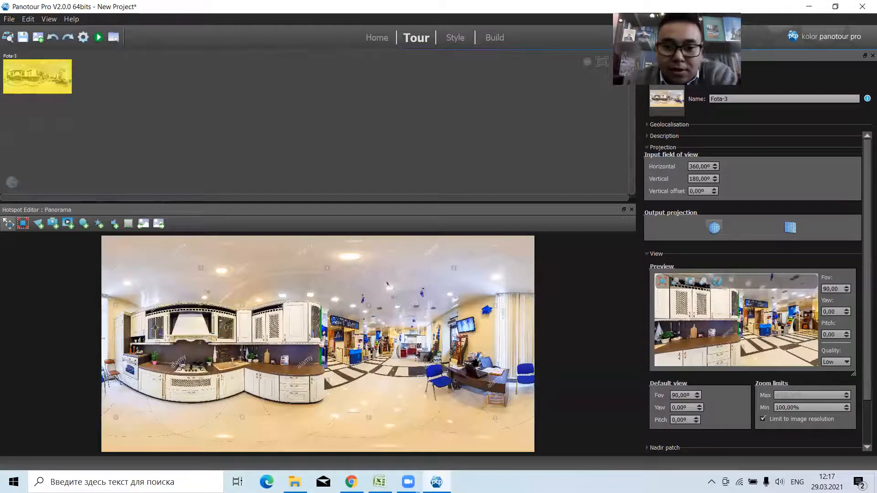
scroll(393, 372, "up", 5)
scroll(478, 359, "up", 5)
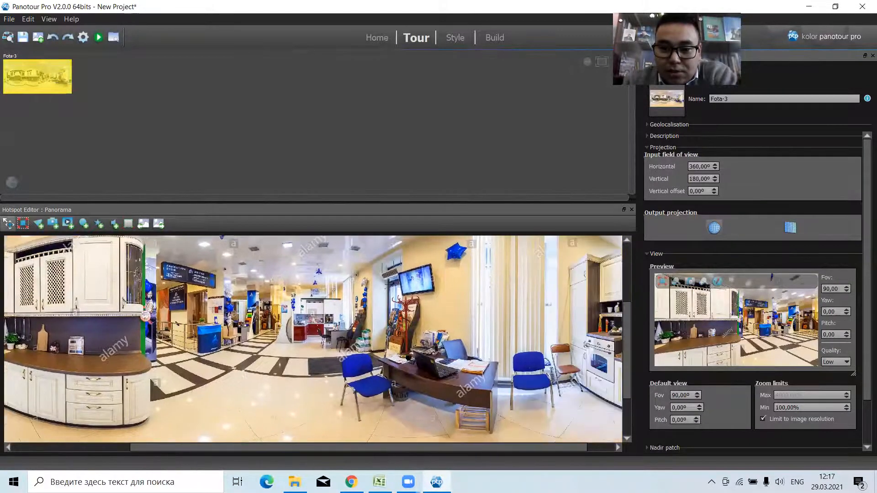
left_click_drag(440, 357, 422, 367)
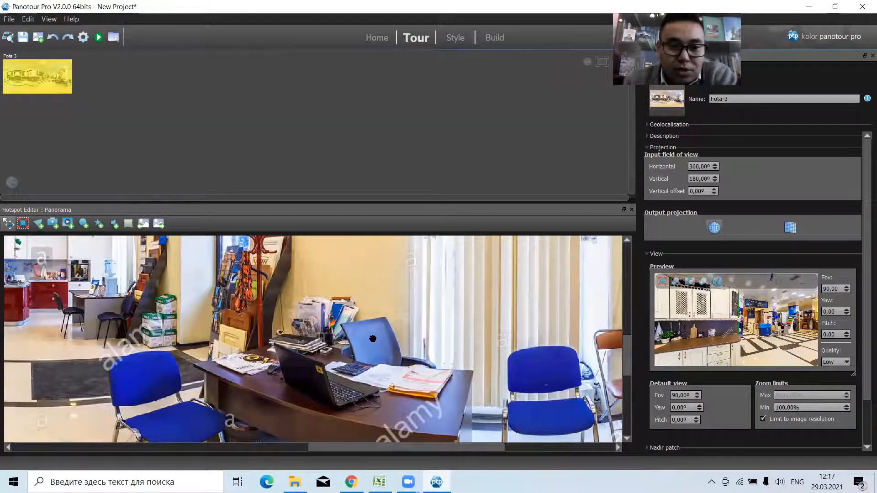
left_click(84, 223)
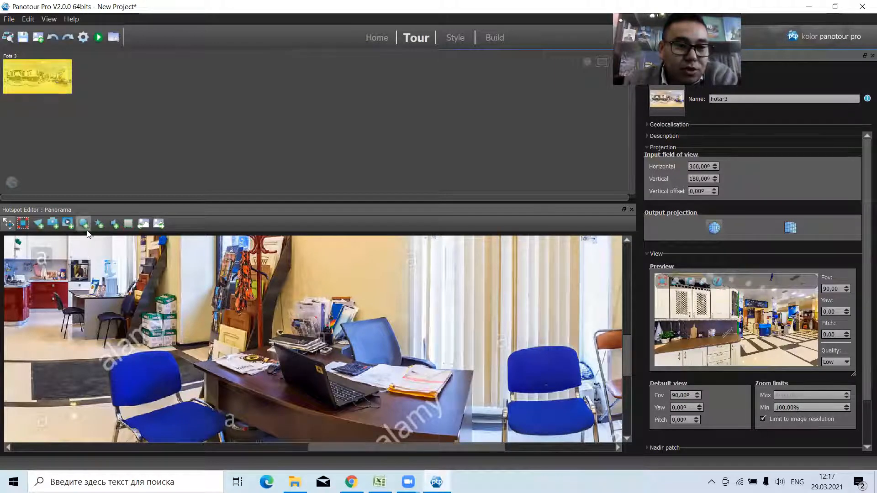
left_click(417, 378)
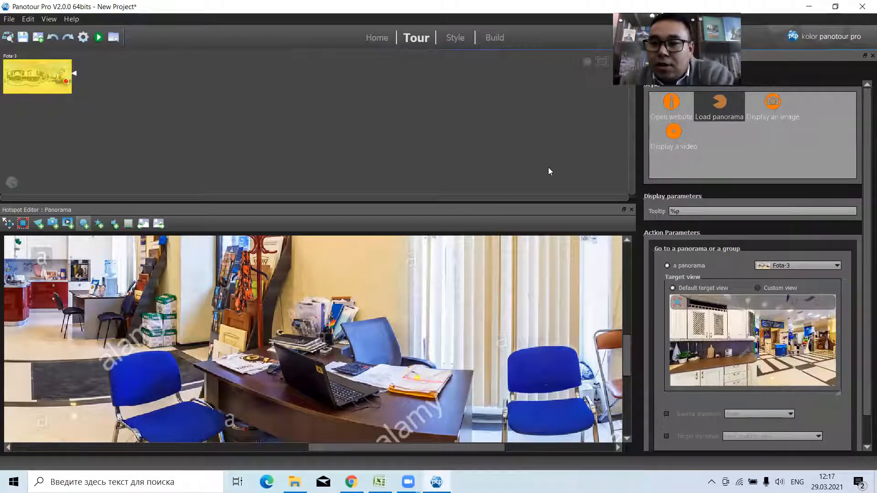
left_click(760, 105)
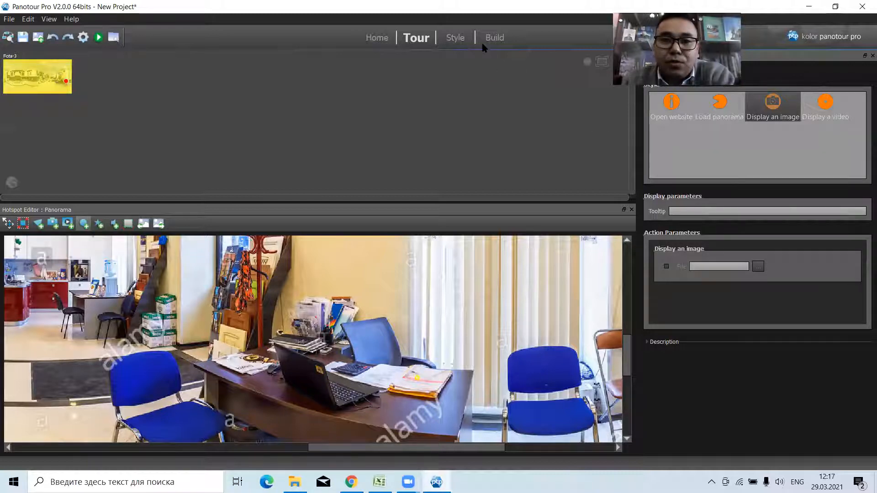
Set the action of the Display an image spot style to the PDF Box plugin's Display a PDF file.
left_click(451, 37)
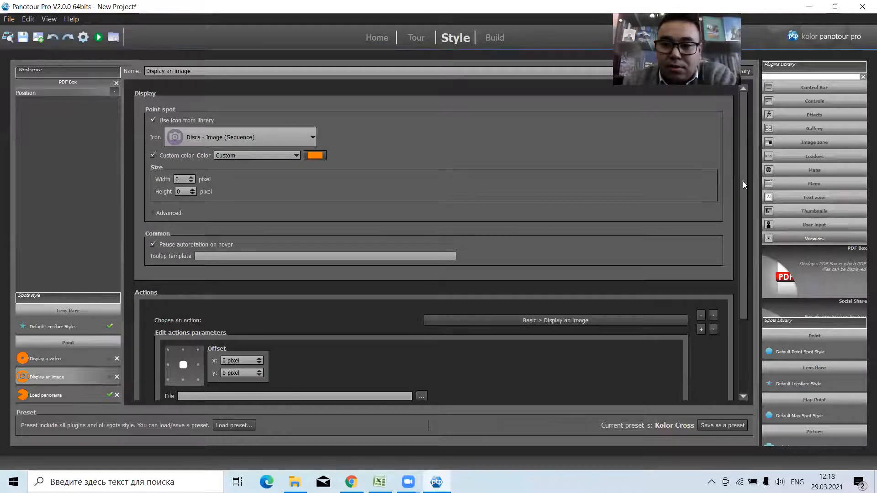
left_click_drag(743, 181, 744, 271)
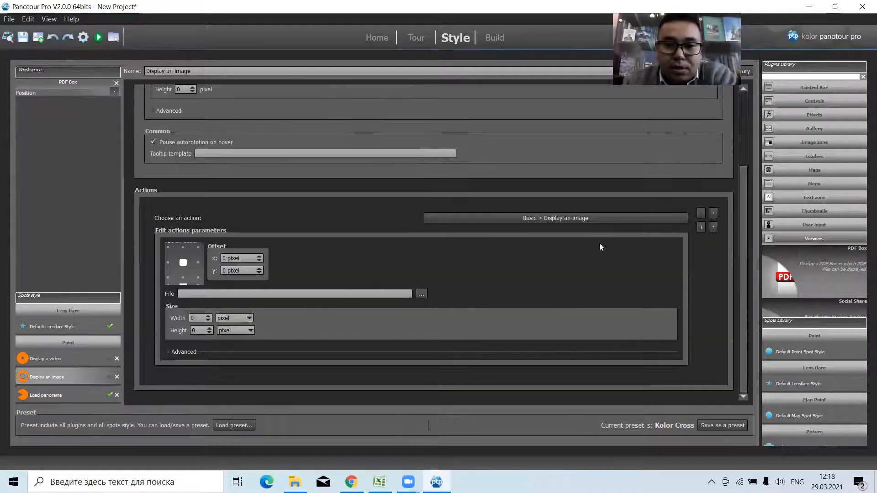
left_click(584, 218)
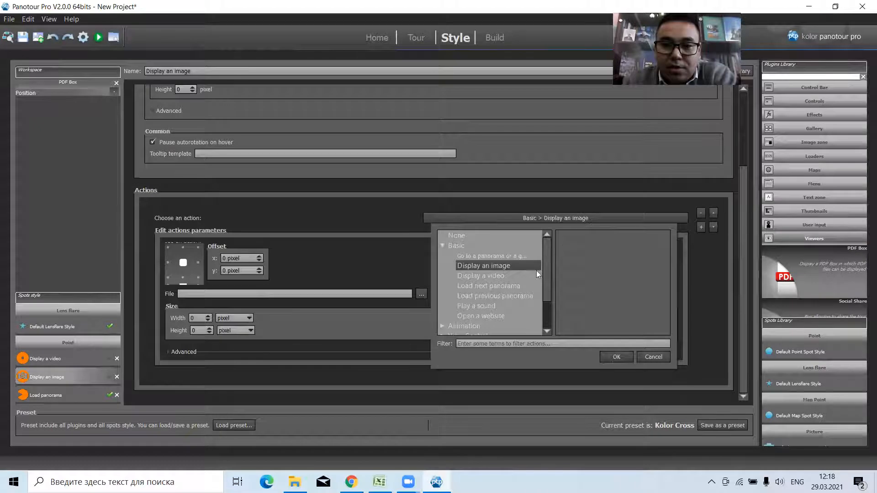
left_click_drag(545, 262, 549, 295)
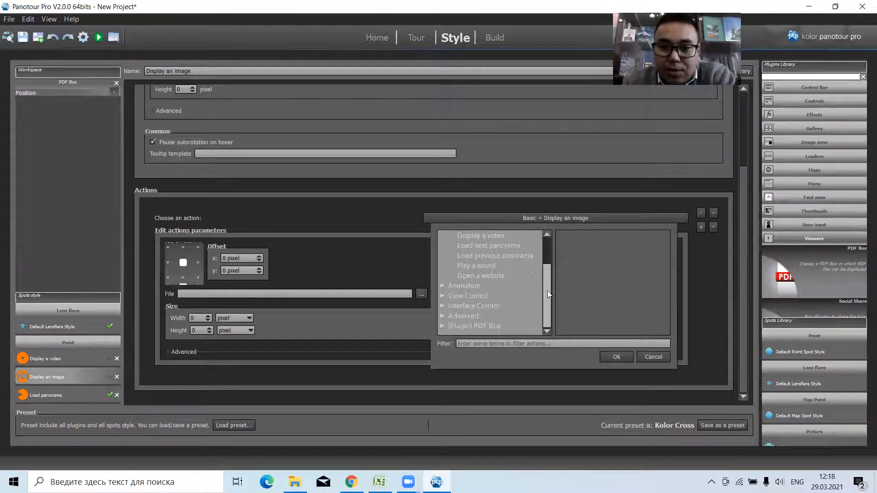
left_click(443, 326)
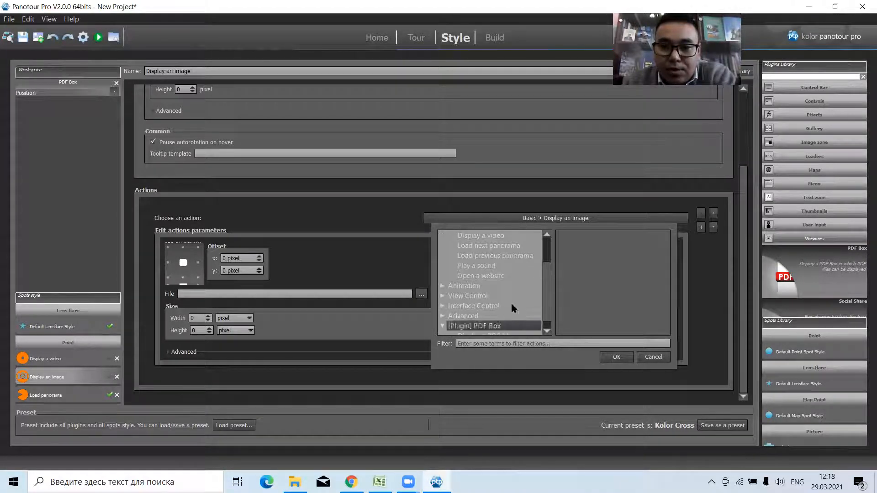
scroll(546, 281, "down", 1)
left_click(502, 326)
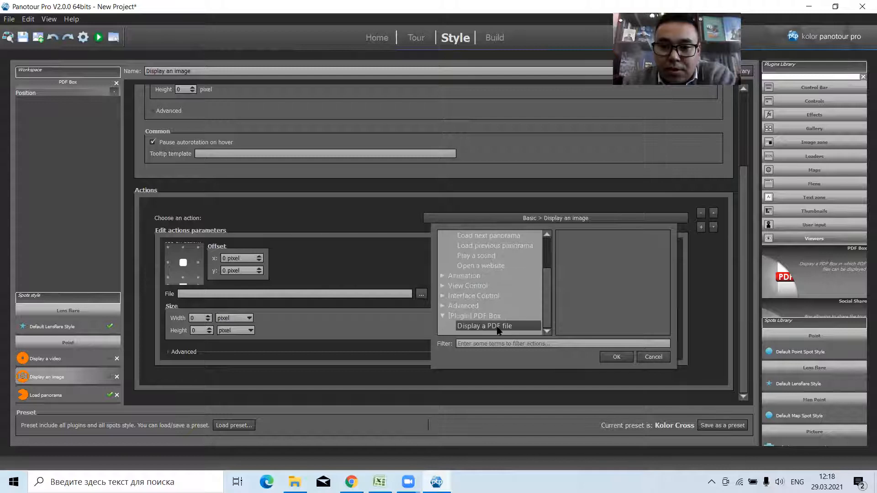
left_click(602, 355)
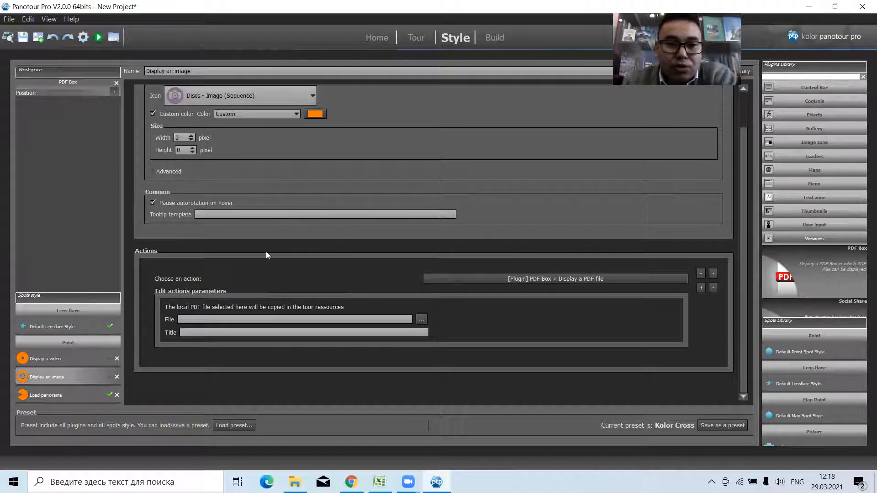
Choose Polozhenie-na-konkurs.pdf as the PDF file to display and give it the title dok.
left_click(422, 320)
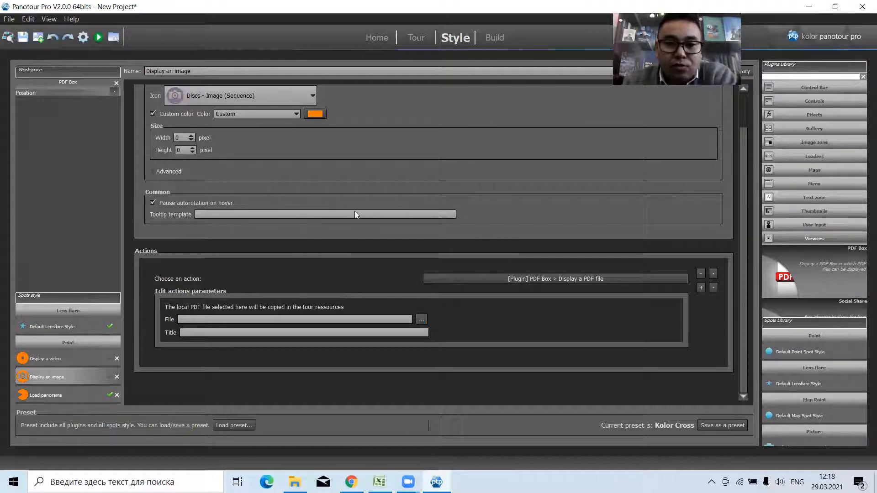
left_click(134, 112)
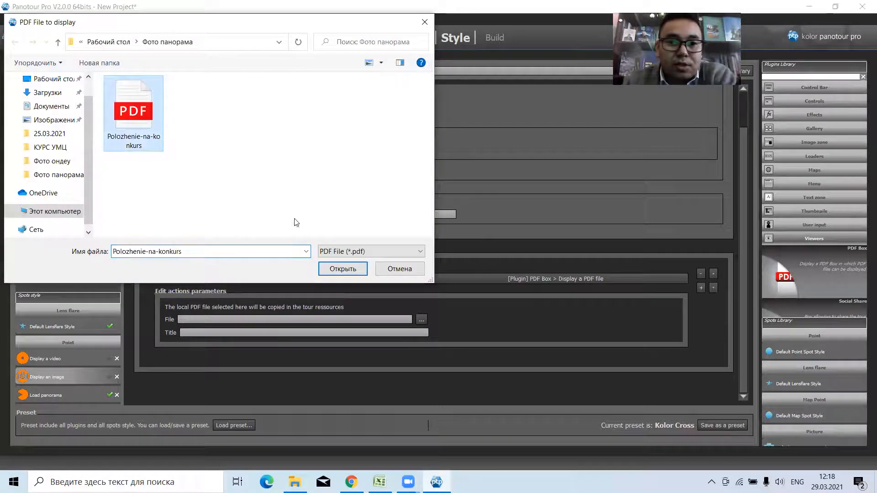
left_click(336, 269)
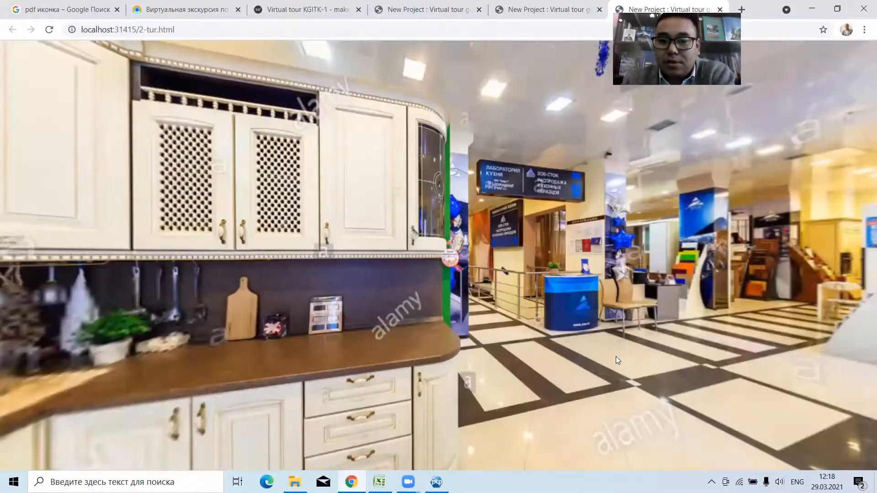
In the built tour in the browser, turn to the desk hotspot, open its PDF and look through the pages.
left_click_drag(571, 356, 863, 367)
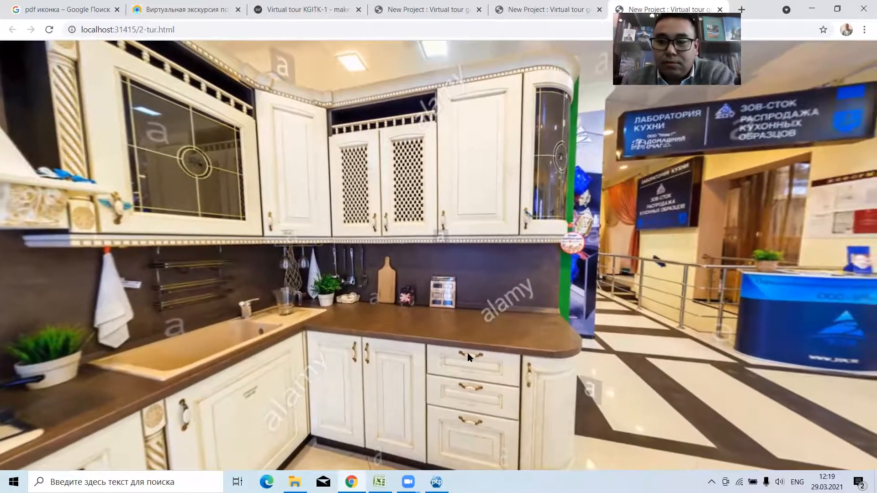
left_click_drag(794, 346, 861, 351)
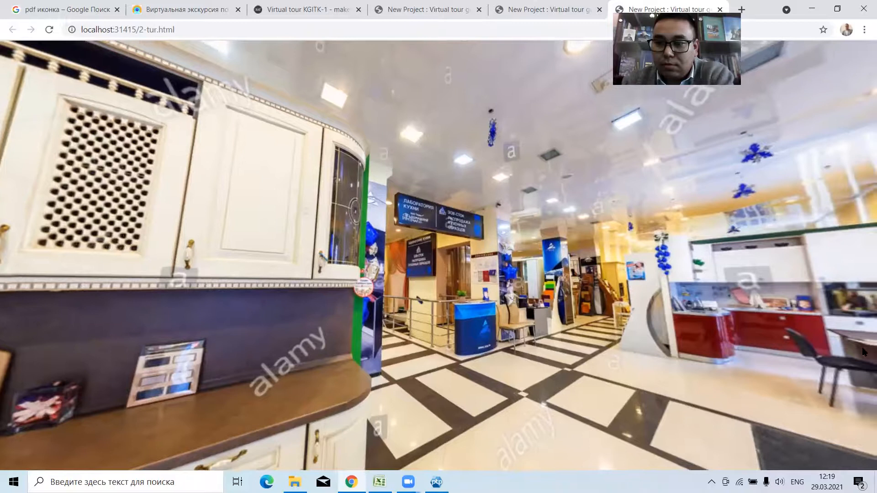
left_click_drag(748, 353, 845, 355)
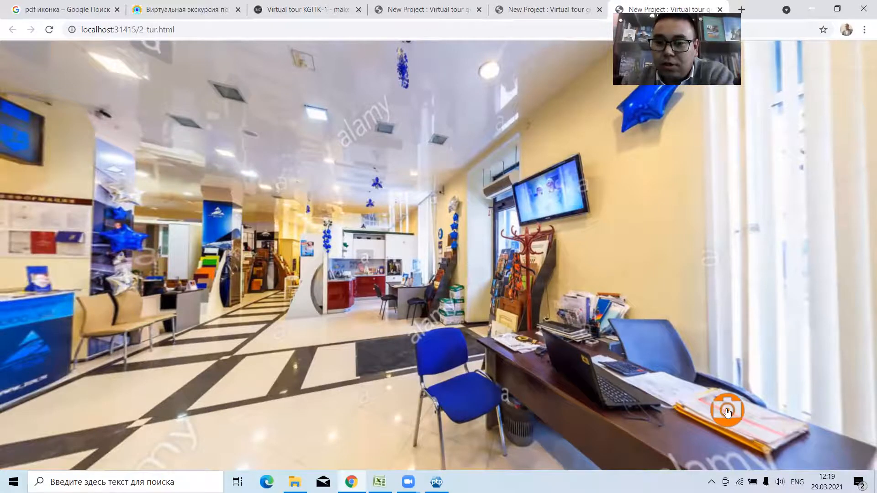
left_click(728, 412)
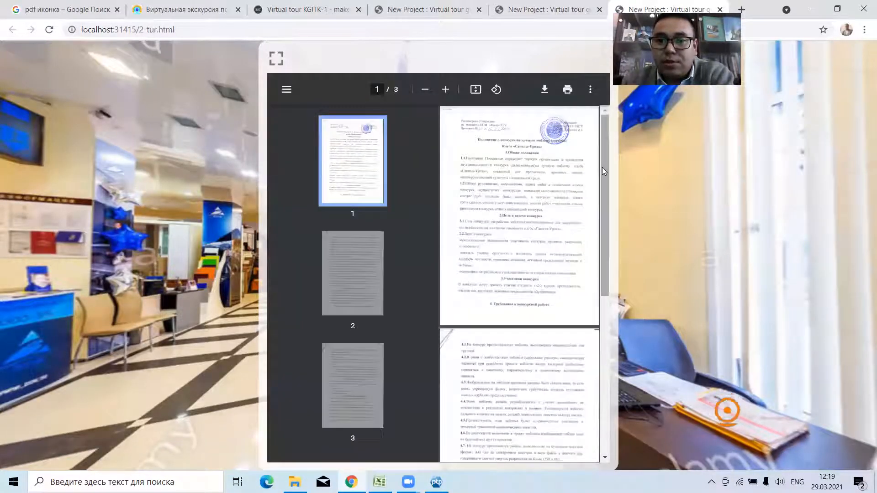
scroll(602, 172, "down", 3)
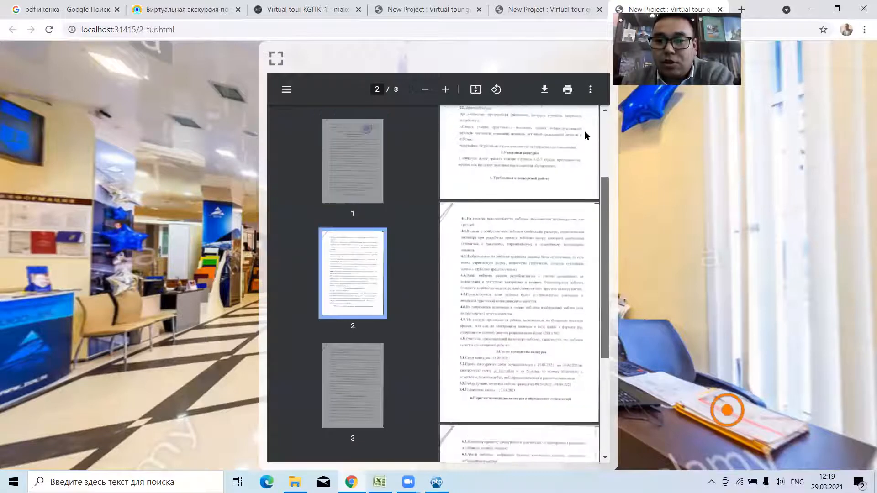
scroll(585, 130, "up", 3)
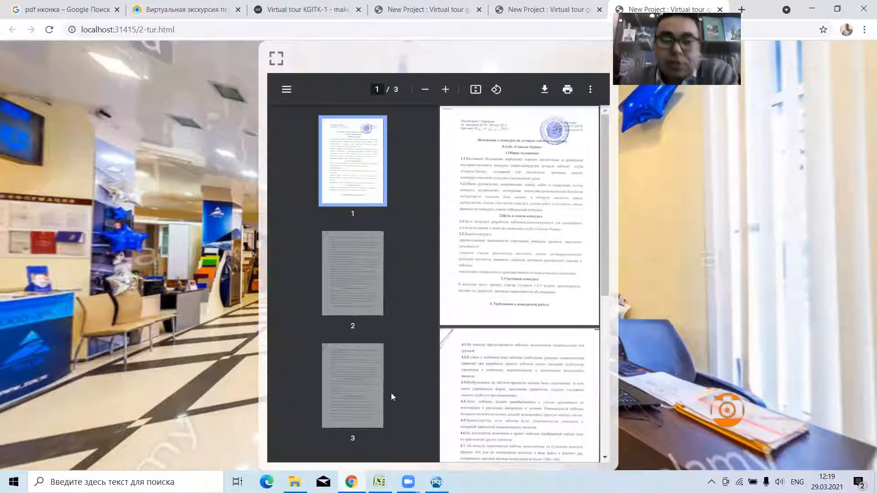
Return to Panotour Pro and browse the library icons available for the Display an image spot style.
left_click(437, 482)
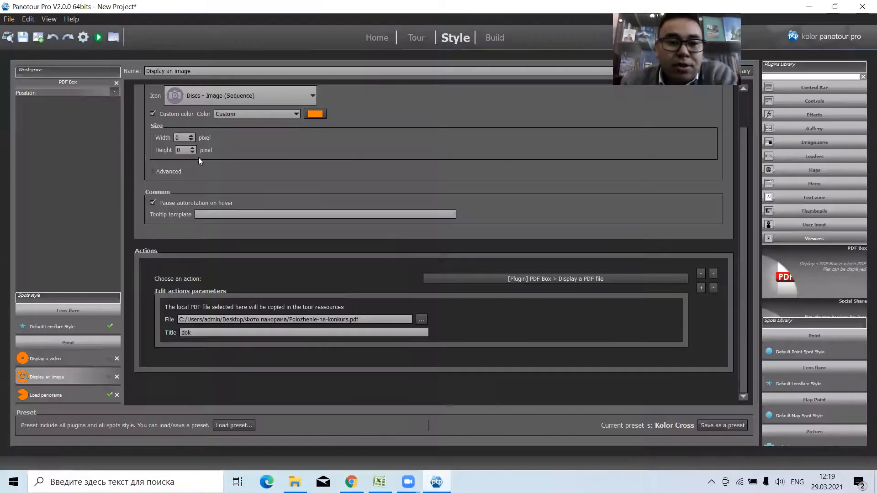
left_click(237, 94)
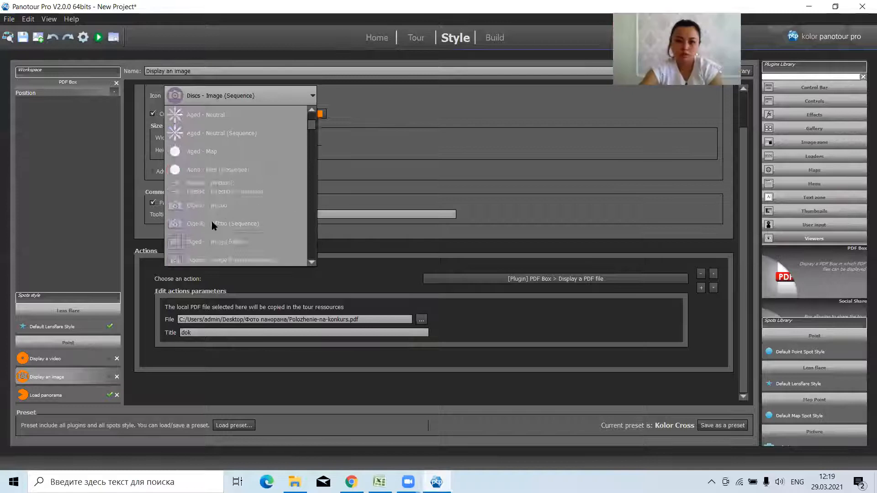
scroll(224, 218, "down", 10)
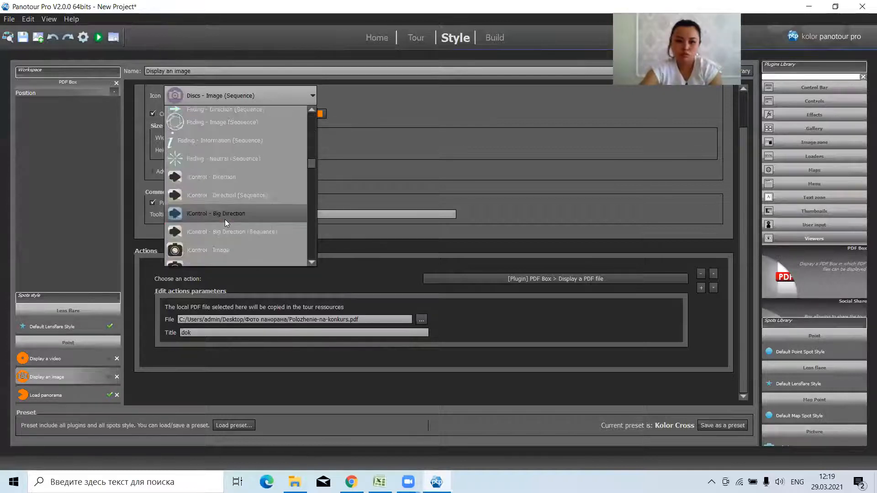
scroll(225, 219, "down", 12)
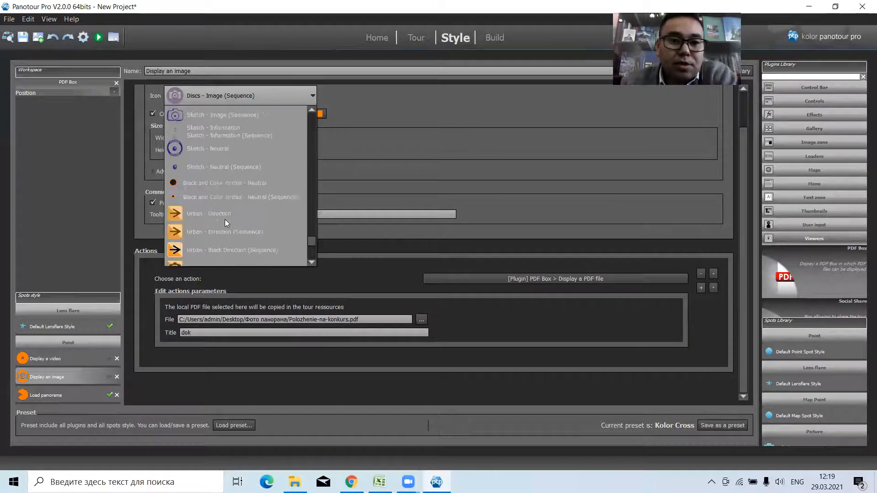
scroll(225, 219, "up", 15)
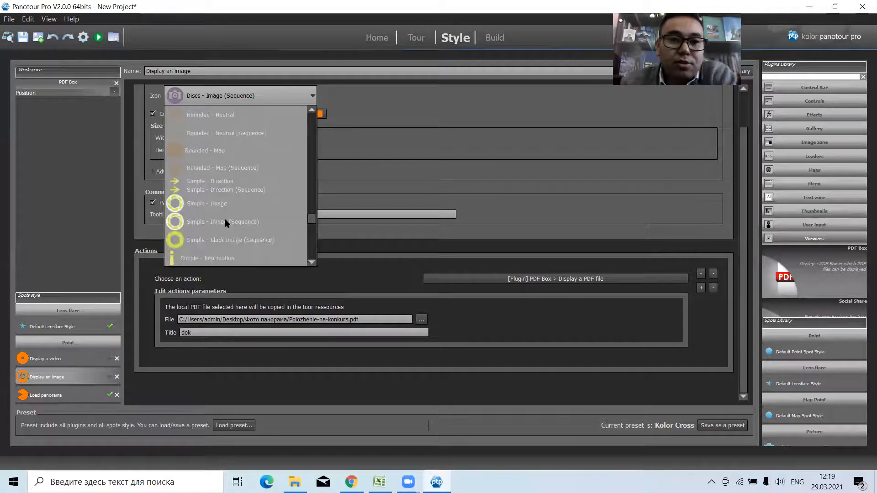
left_click(376, 99)
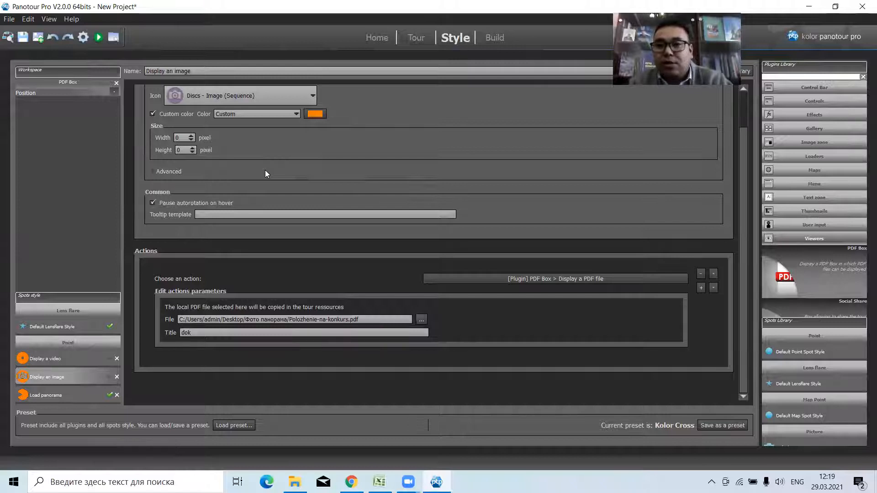
Show the Controls plugins and delete the PDF Box plugin from the workspace, accepting that its connected action is detached.
left_click(826, 101)
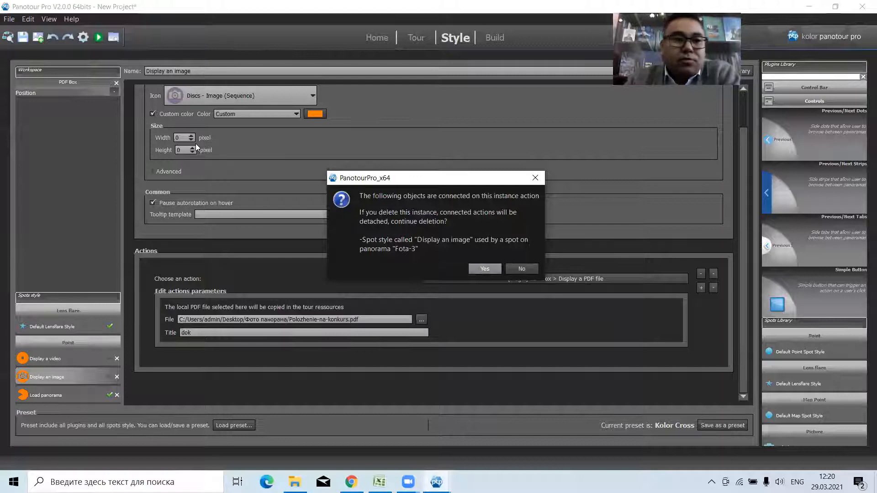
key("Escape")
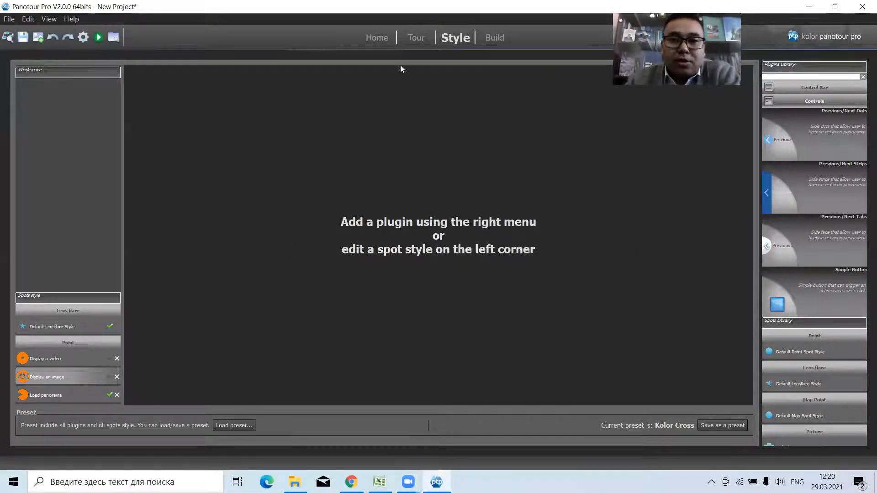
Delete the hotspot on the desk from the Fota-3 panorama in the tour.
left_click(415, 38)
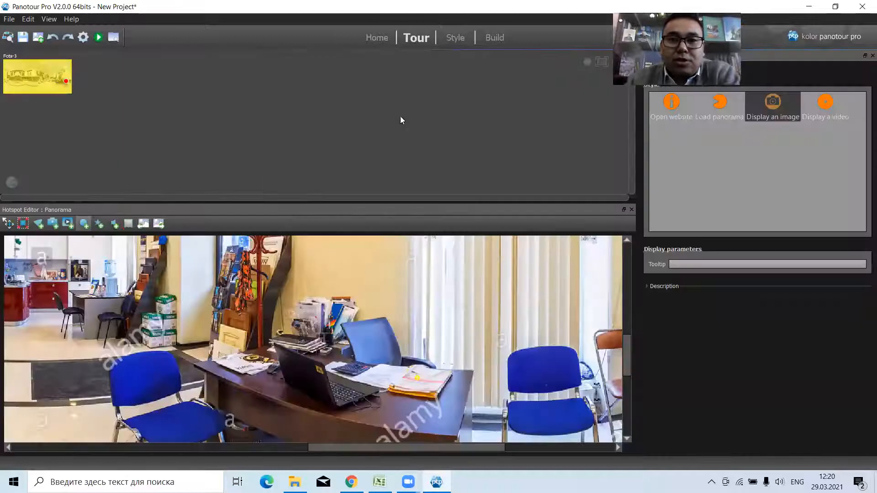
left_click(53, 109)
left_click(56, 81)
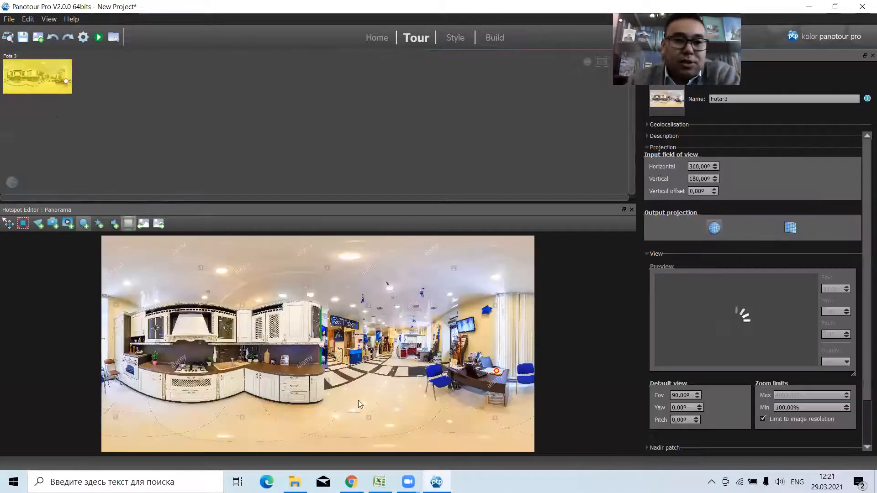
left_click(498, 374)
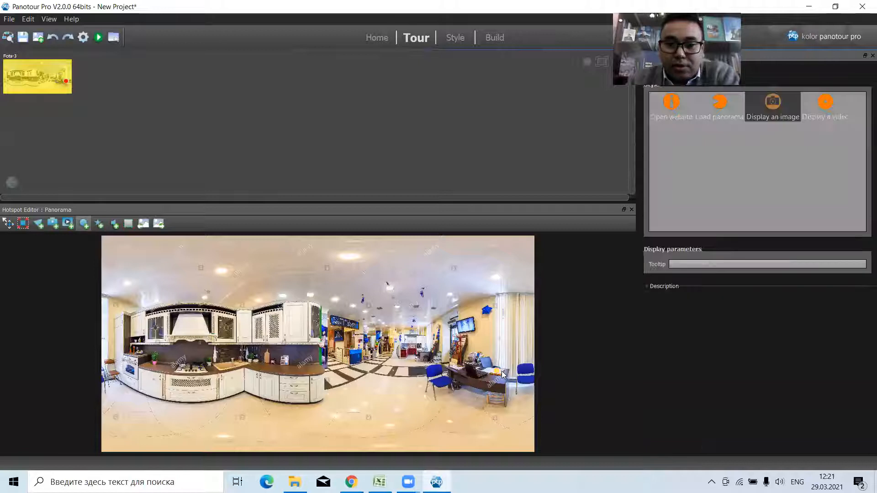
left_click(364, 329)
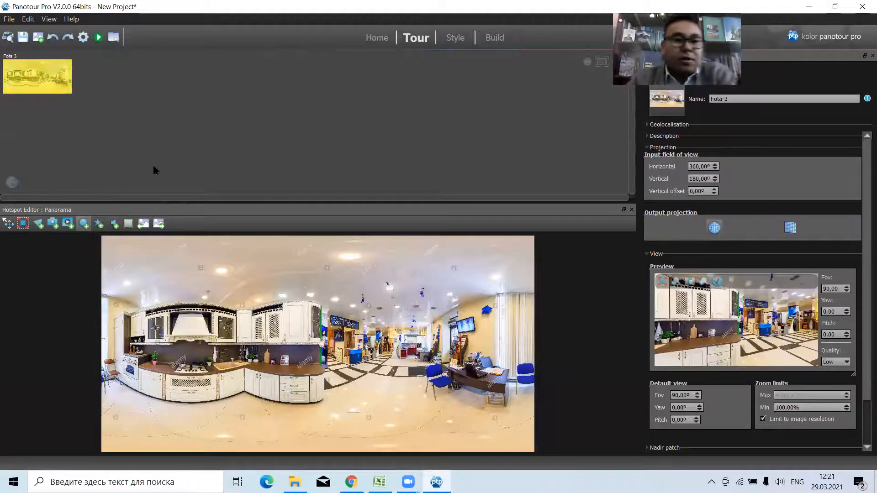
Add the Fota-1 and Fota-2 pictures to the tour and move Fota-3 to the end of the panorama order.
left_click(94, 124)
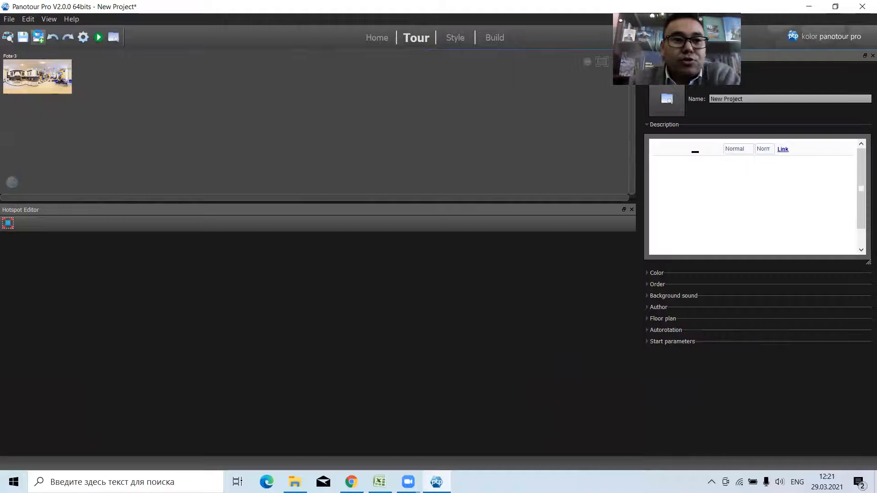
left_click(38, 37)
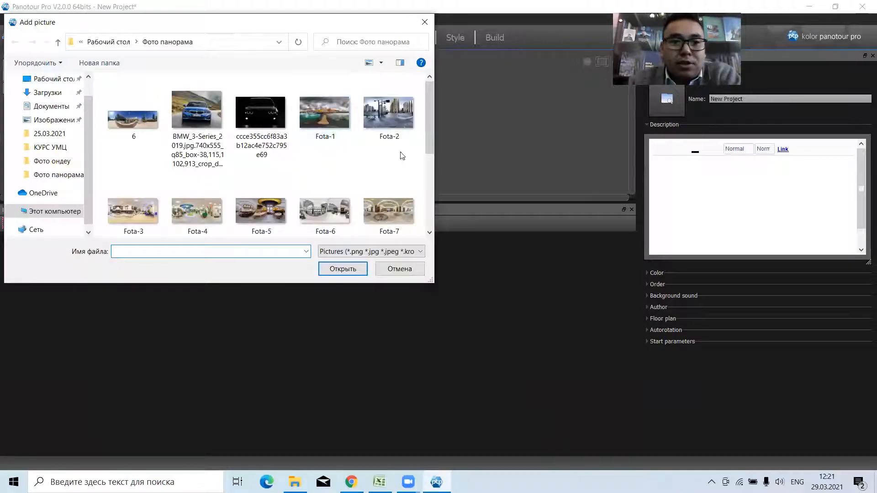
left_click(383, 112)
left_click(325, 116, "ctrl")
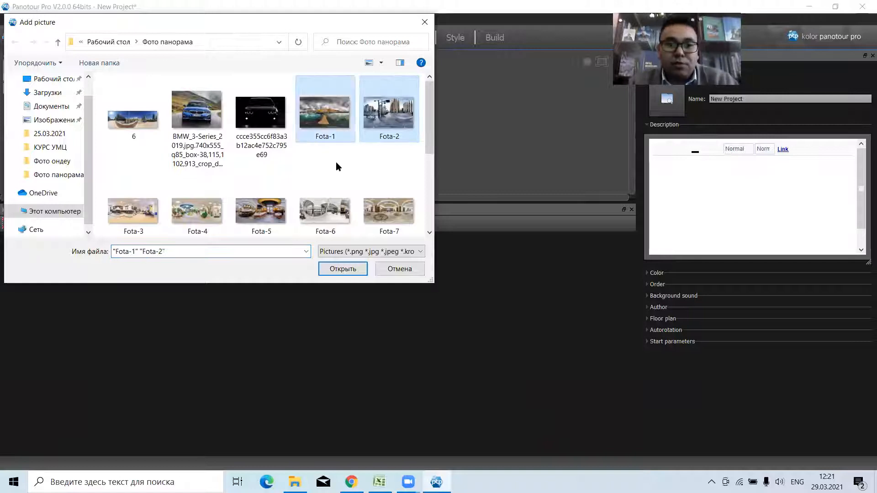
key("Return")
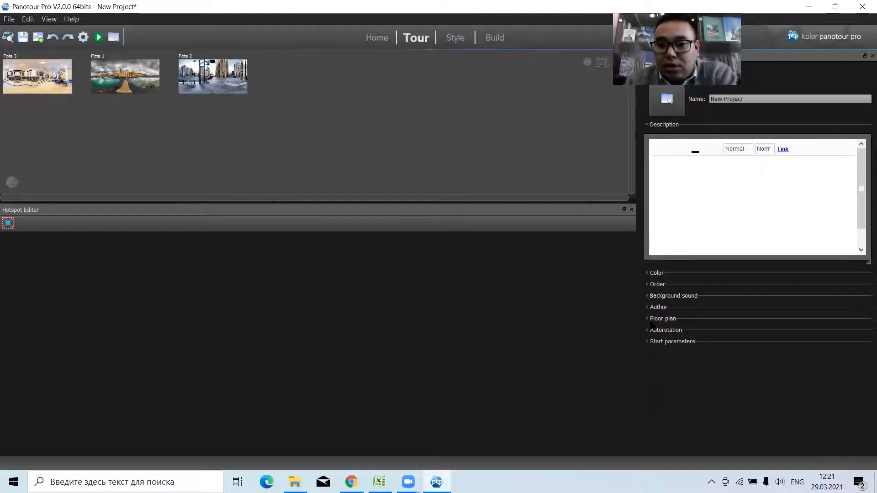
left_click(647, 285)
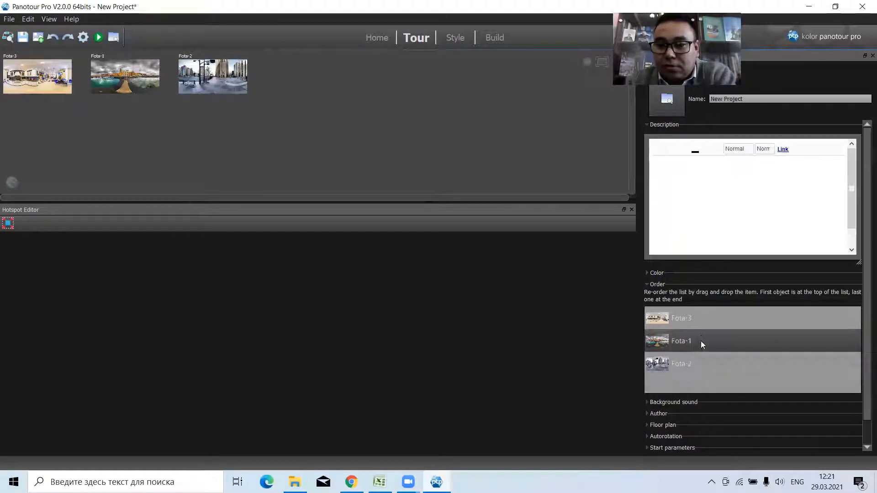
left_click_drag(696, 318, 704, 366)
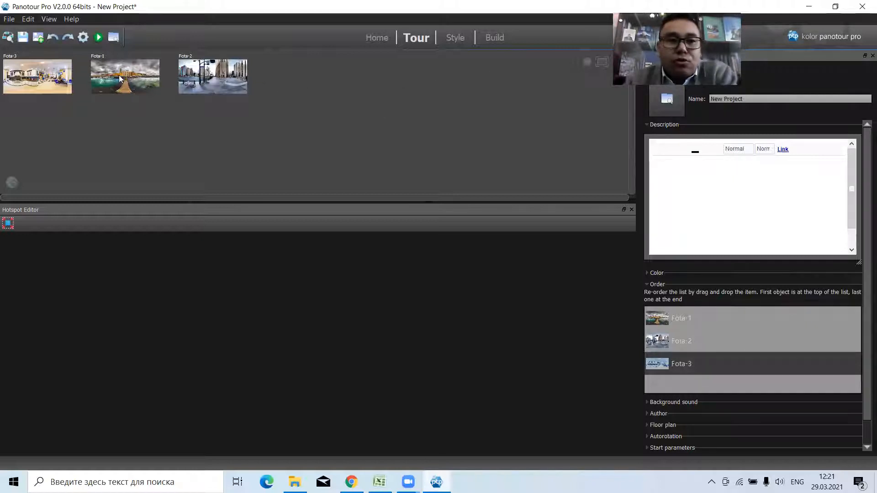
Add the Small Gallery Bar plugin from the Gallery category to the tour style and open its picture file selection.
left_click(457, 41)
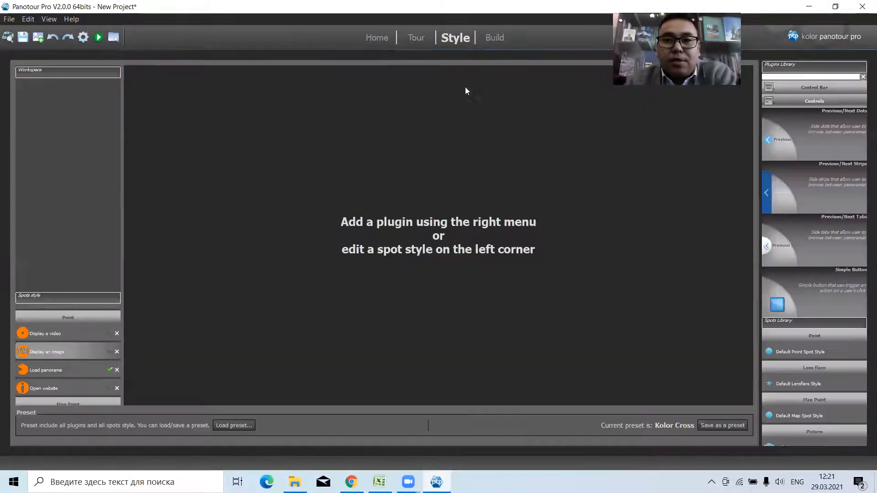
left_click(802, 100)
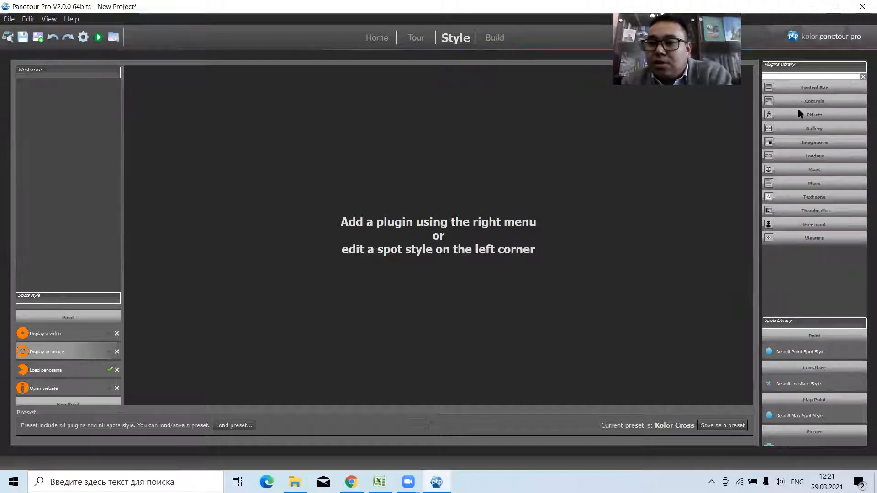
left_click(784, 128)
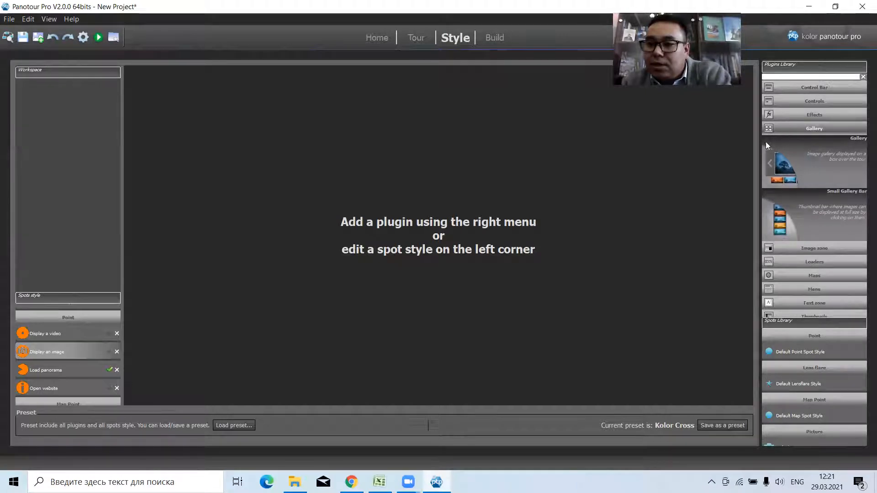
double_click(797, 221)
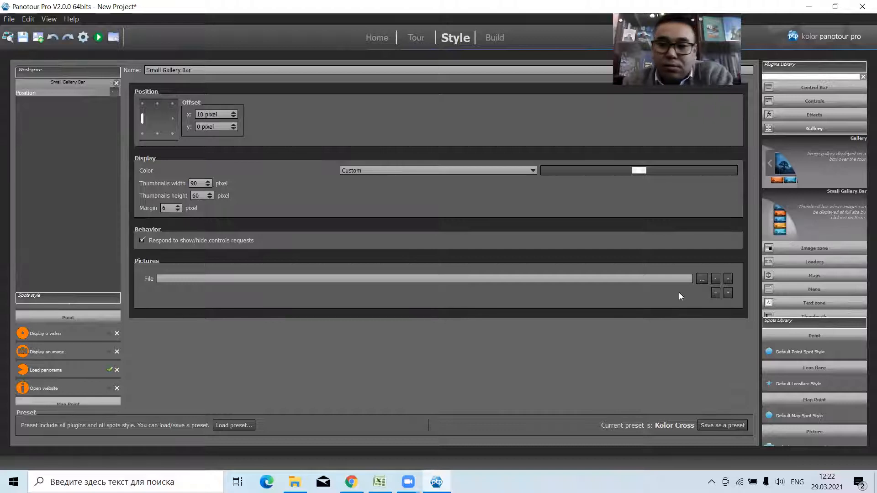
left_click(702, 278)
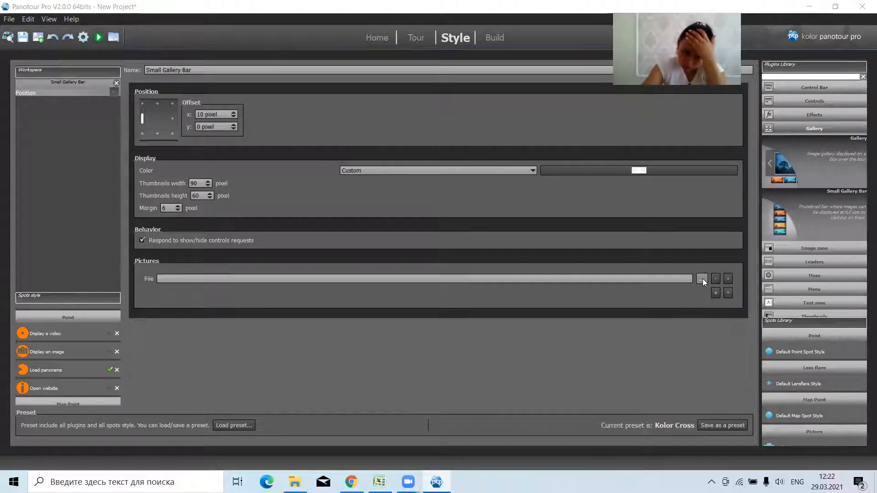
Add the Panorama Menu plugin from the Menu category to the tour style.
left_click(783, 290)
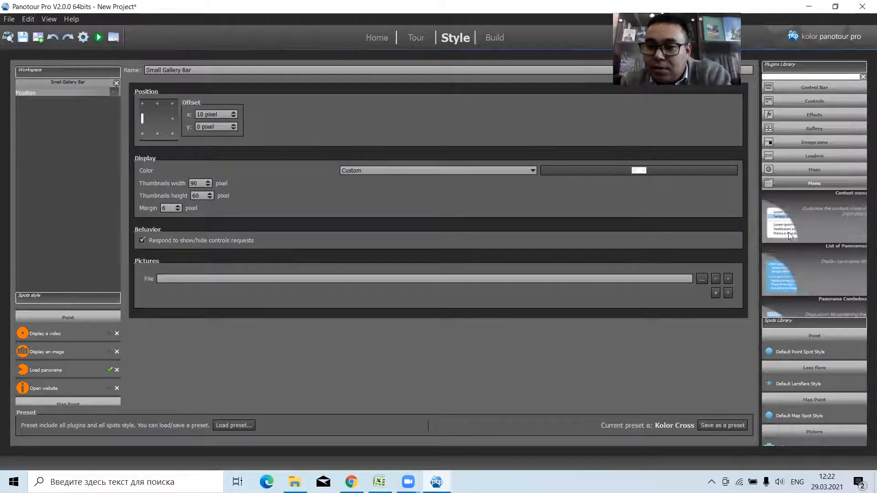
scroll(791, 230, "down", 5)
scroll(791, 233, "down", 3)
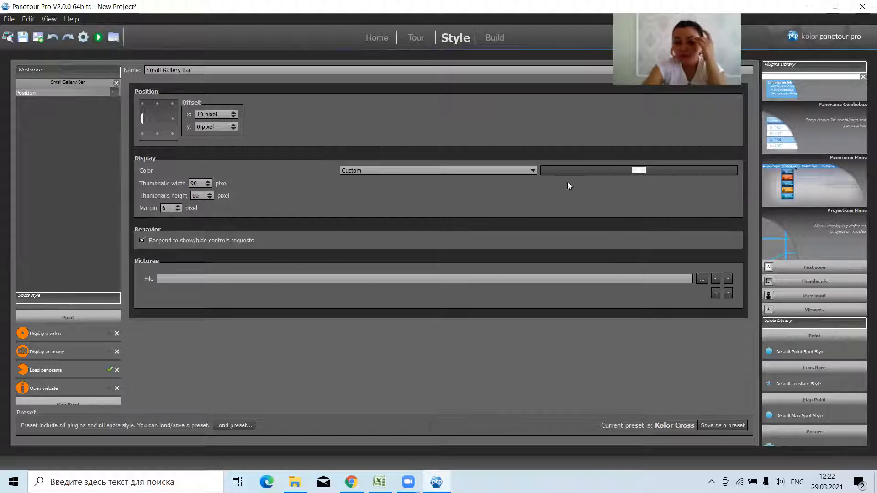
double_click(784, 197)
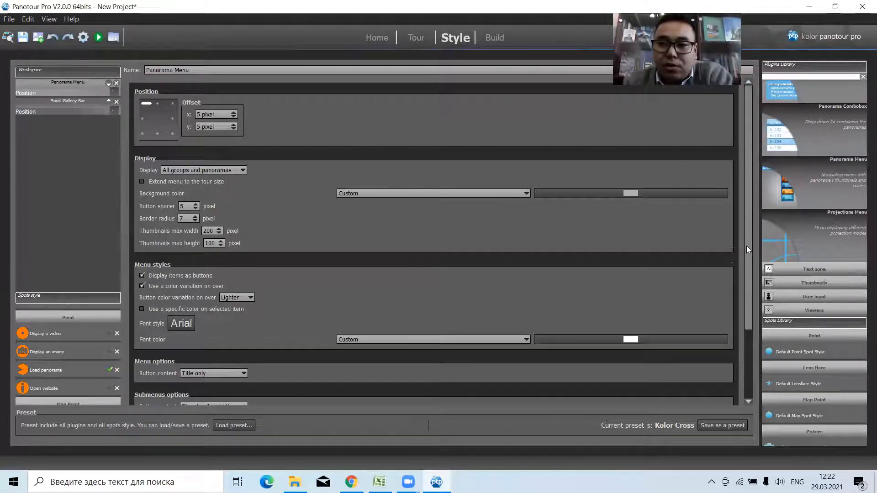
Review the Panorama Menu options, including the advanced ones, and anchor the menu at the bottom centre of the tour.
scroll(746, 245, "down", 3)
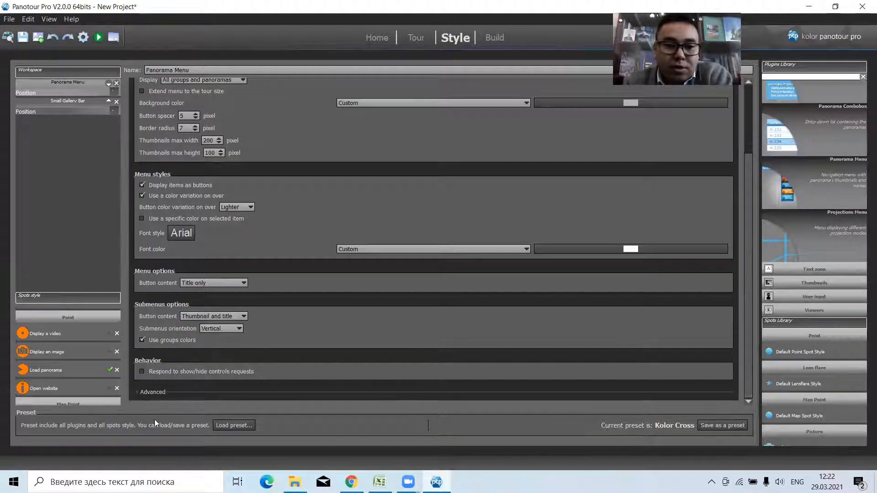
left_click(141, 392)
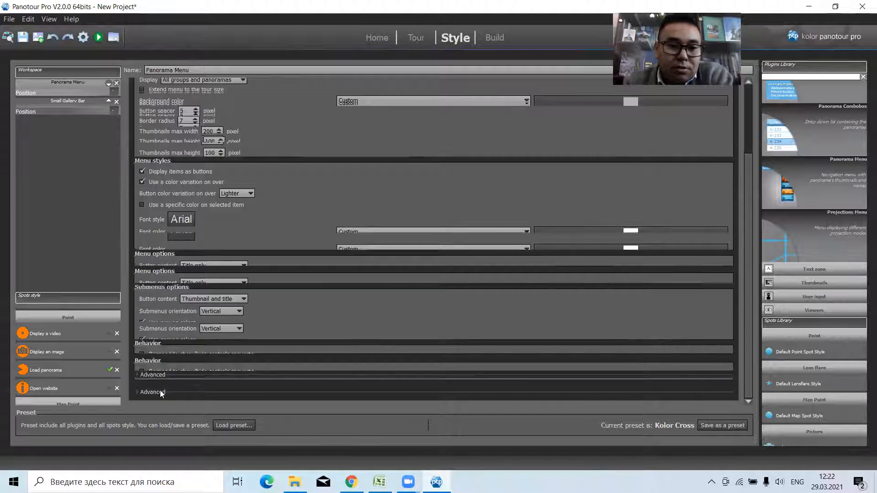
scroll(749, 233, "down", 1)
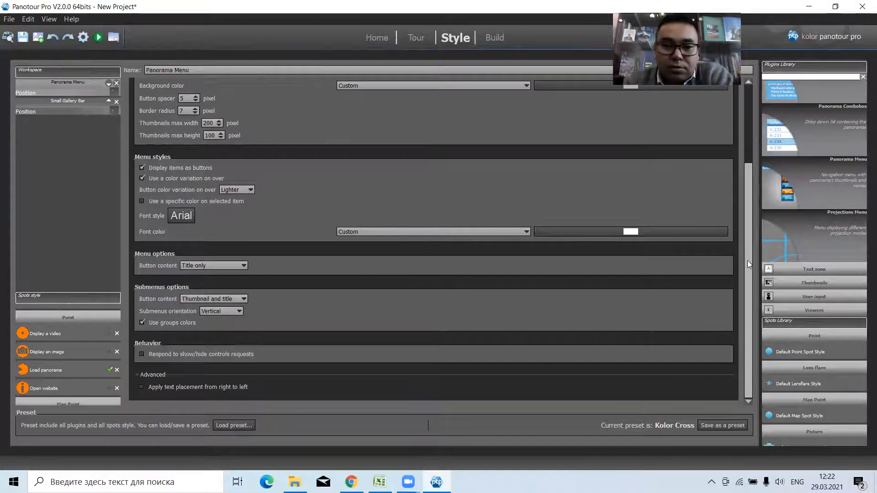
scroll(748, 261, "up", 4)
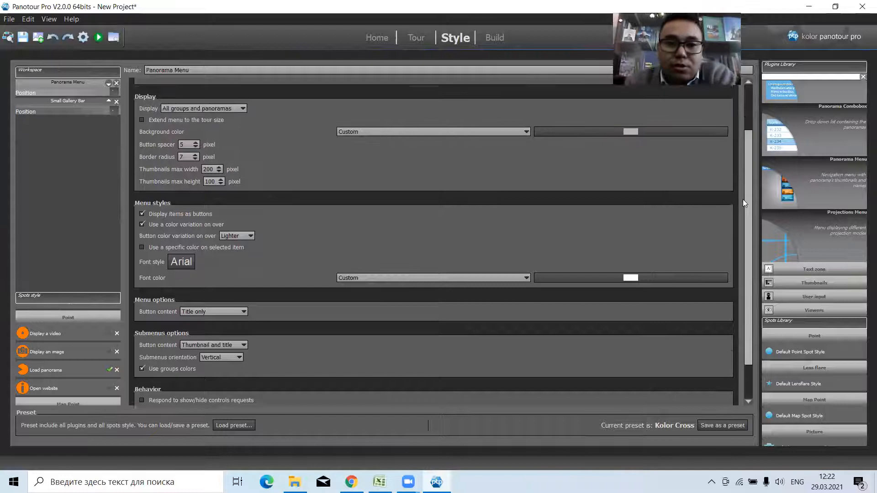
scroll(743, 191, "up", 2)
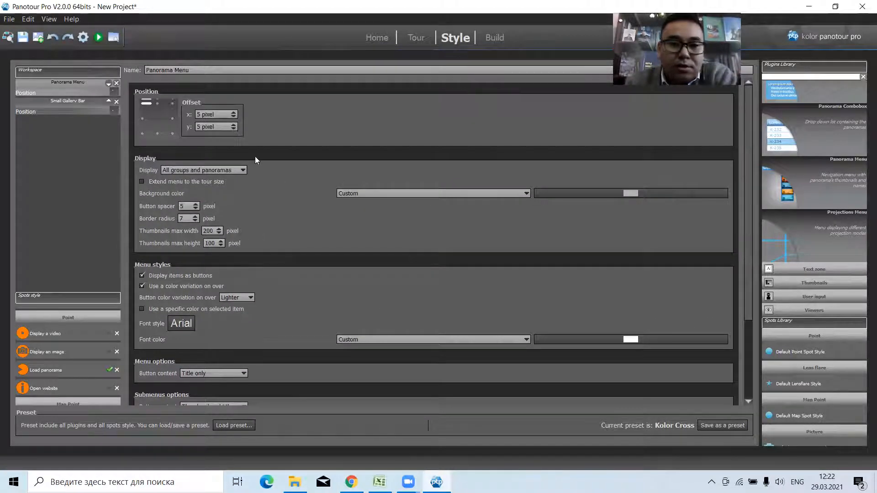
left_click(155, 133)
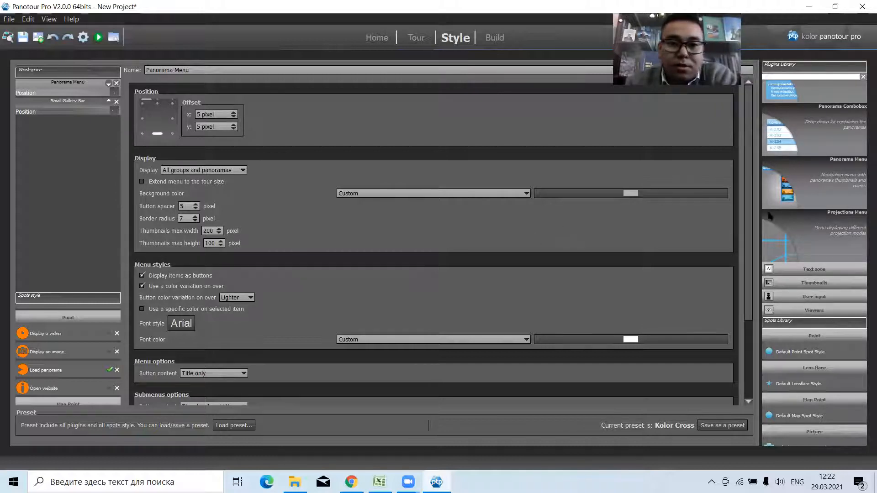
left_click_drag(748, 202, 746, 243)
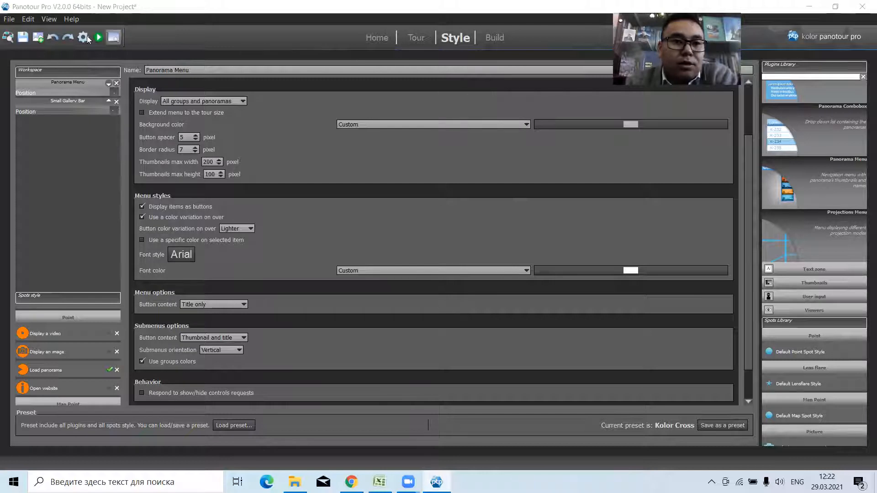
Build the tour and test the panorama menu in the browser by switching between the Fota-2 and Fota-3 panoramas.
left_click(99, 37)
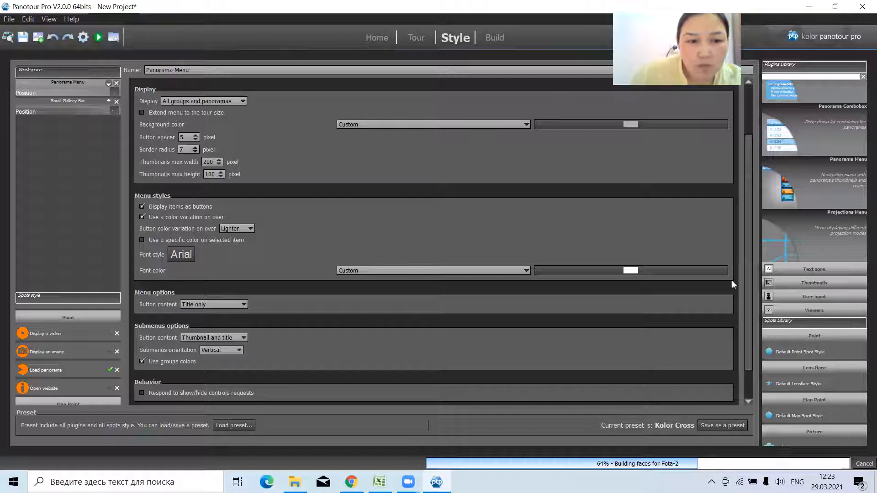
left_click_drag(747, 283, 750, 191)
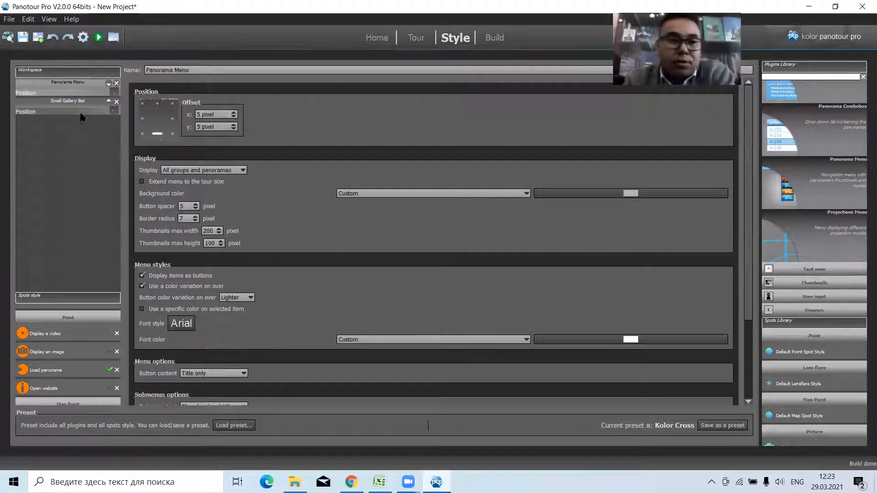
left_click(98, 37)
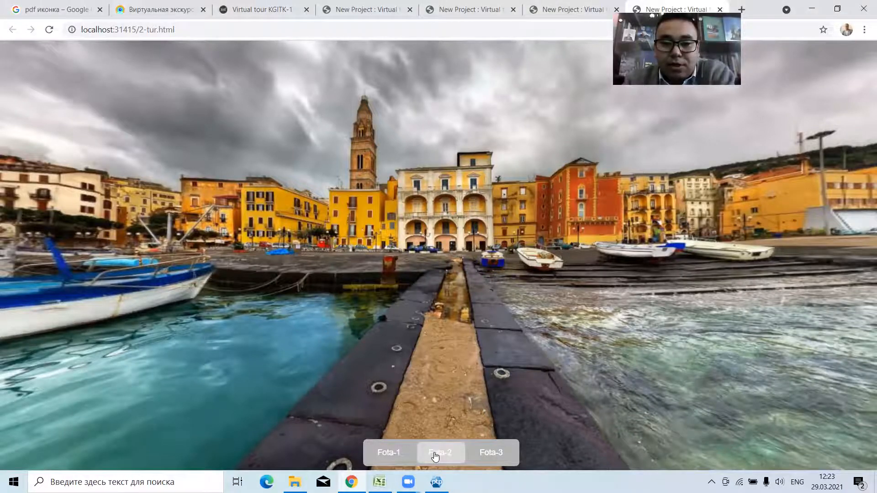
left_click(485, 455)
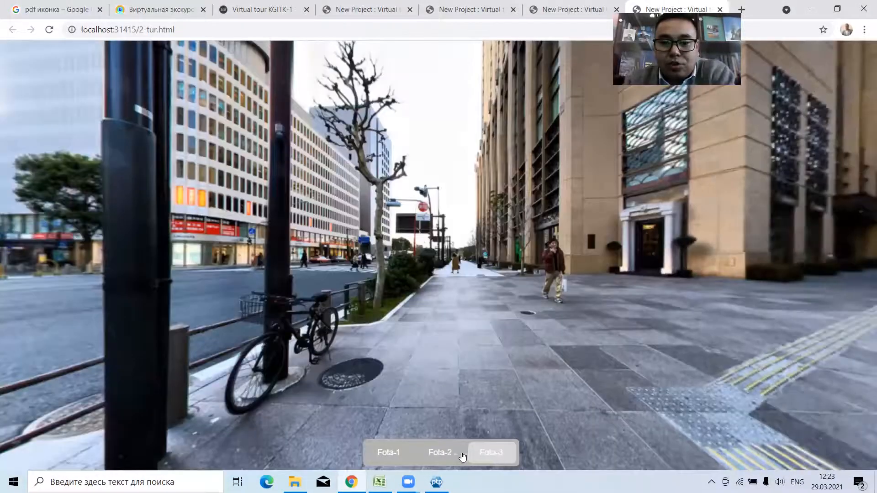
left_click(455, 455)
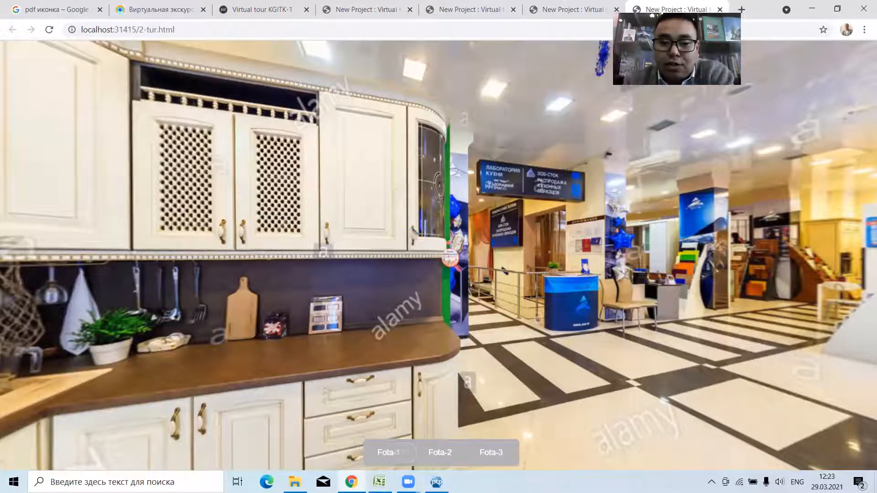
Return to Panotour Pro and examine the Panorama Menu's display, menu style, submenu and advanced settings.
left_click(436, 482)
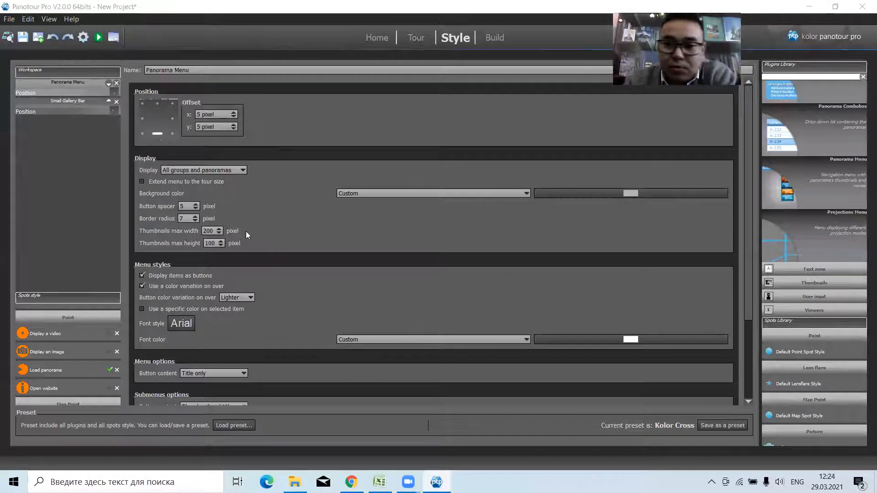
left_click(744, 186)
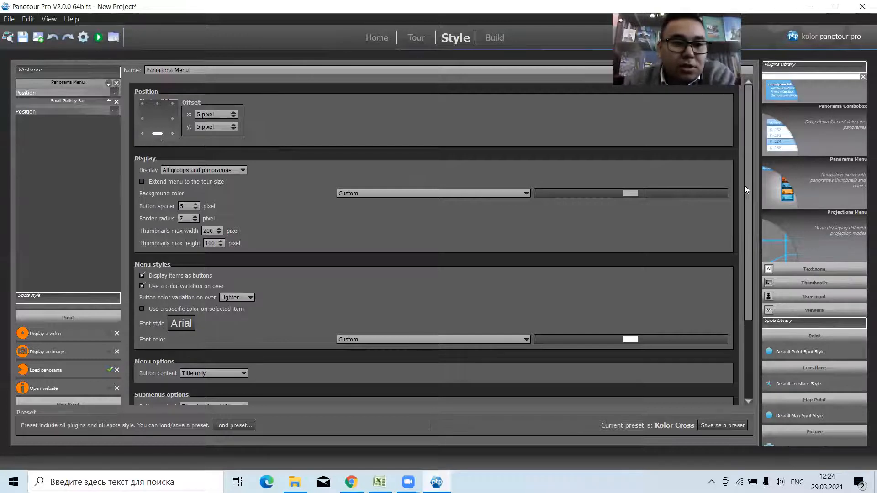
scroll(745, 185, "down", 1)
scroll(743, 208, "down", 6)
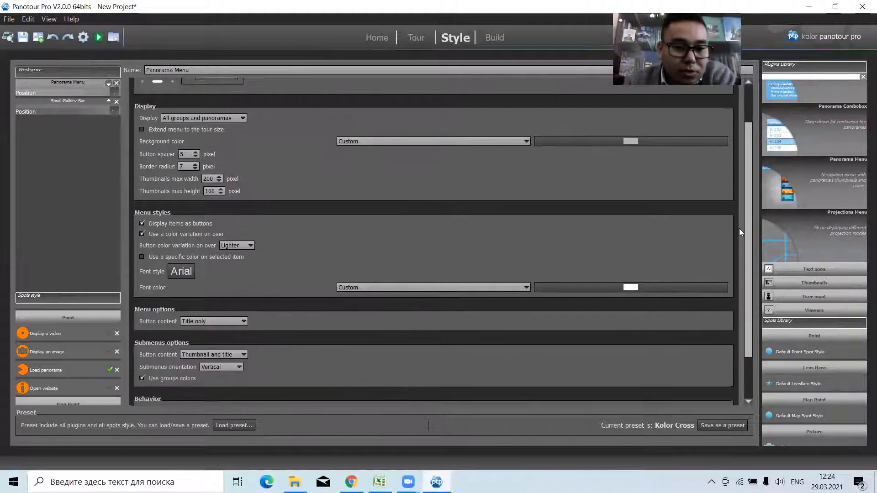
scroll(741, 274, "down", 2)
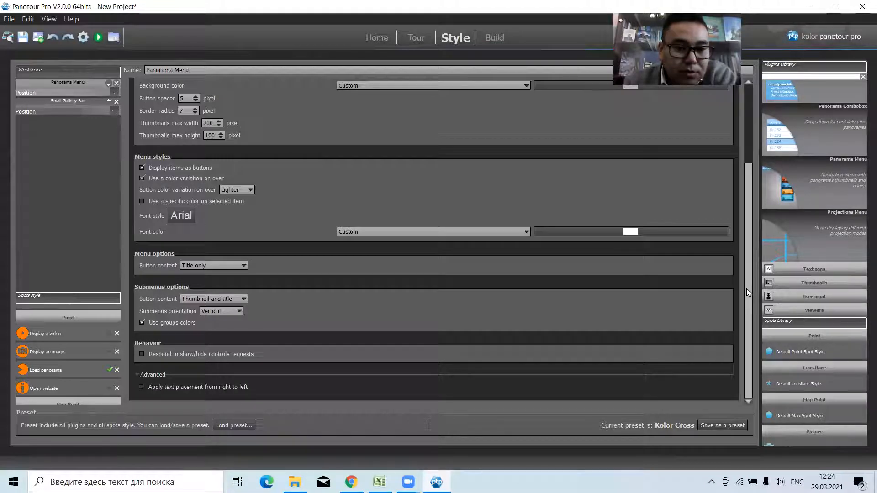
scroll(749, 269, "up", 1)
scroll(751, 243, "up", 5)
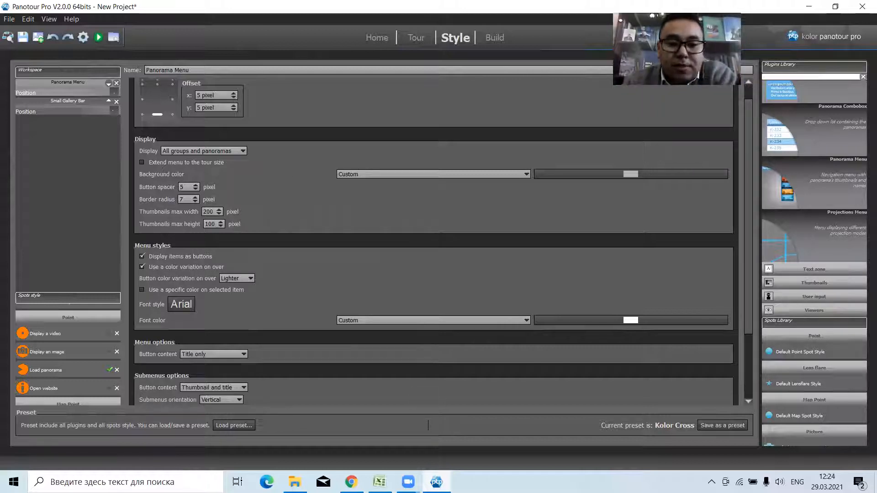
Switch to the browser, test the panorama menu with Fota-2 and Fota-3, and return to Panotour Pro.
left_click(352, 482)
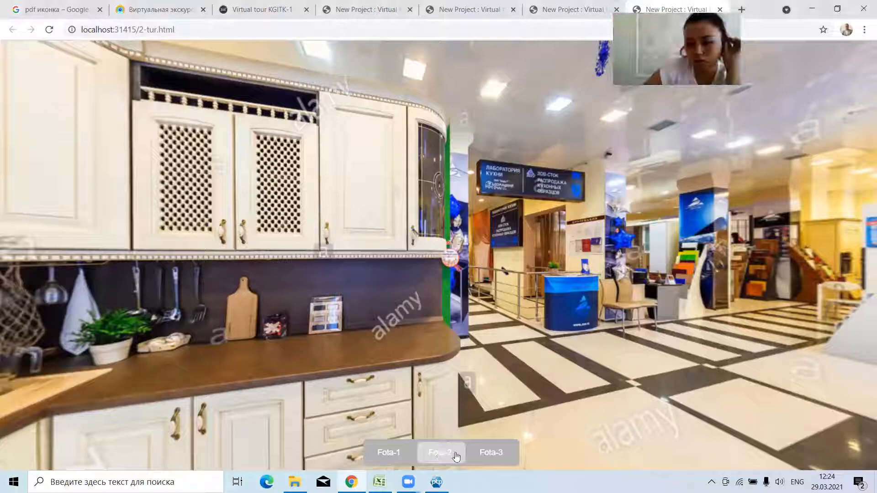
left_click(439, 454)
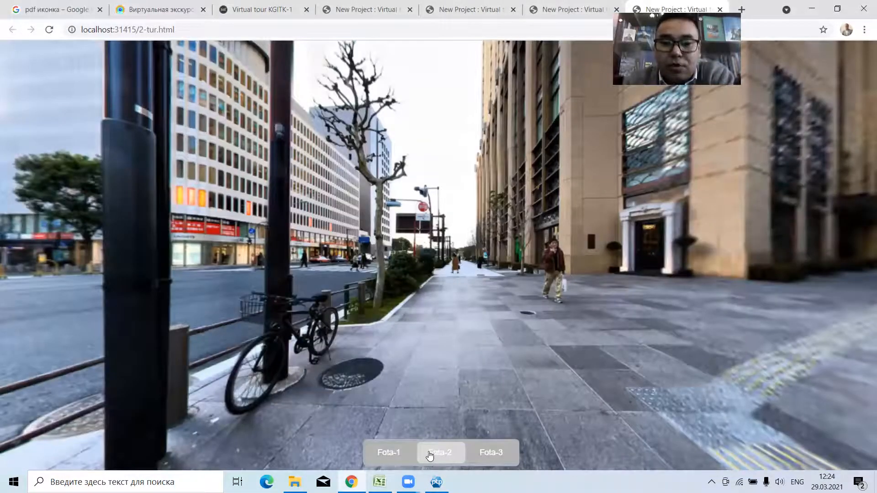
left_click(494, 455)
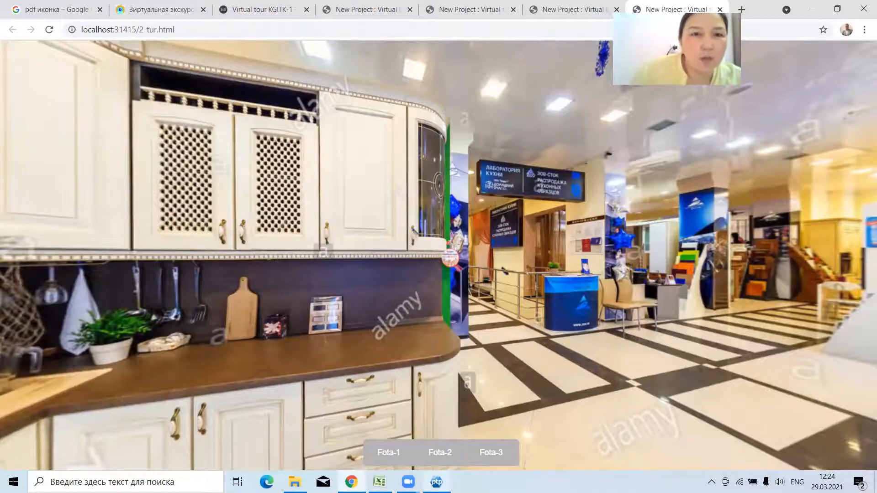
left_click(437, 482)
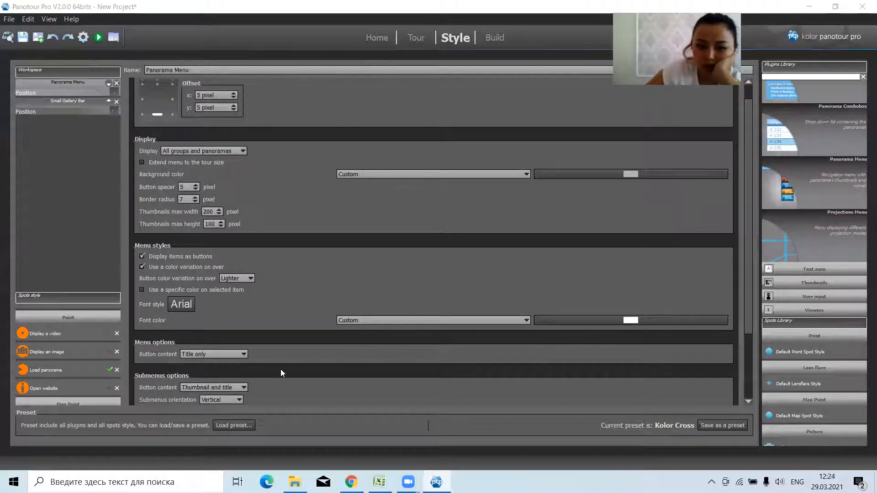
Try extending the Panorama Menu to the tour size and preview the tour in the browser.
scroll(821, 224, "up", 5)
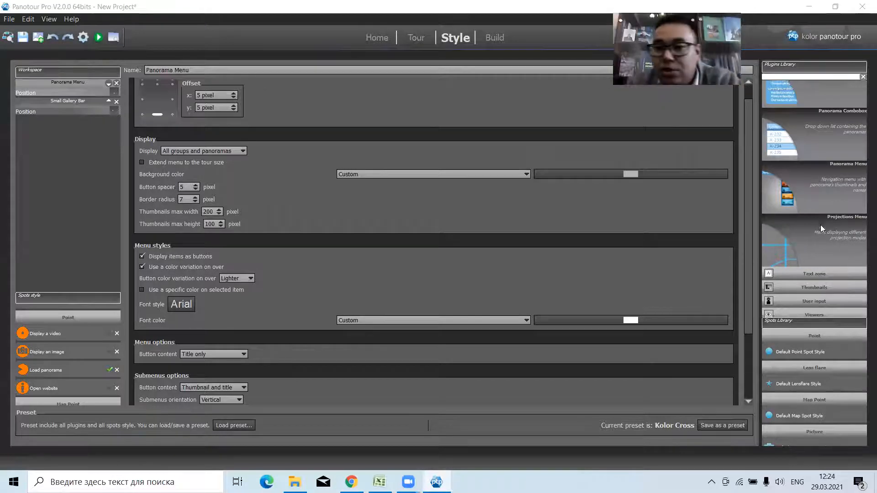
scroll(812, 189, "down", 3)
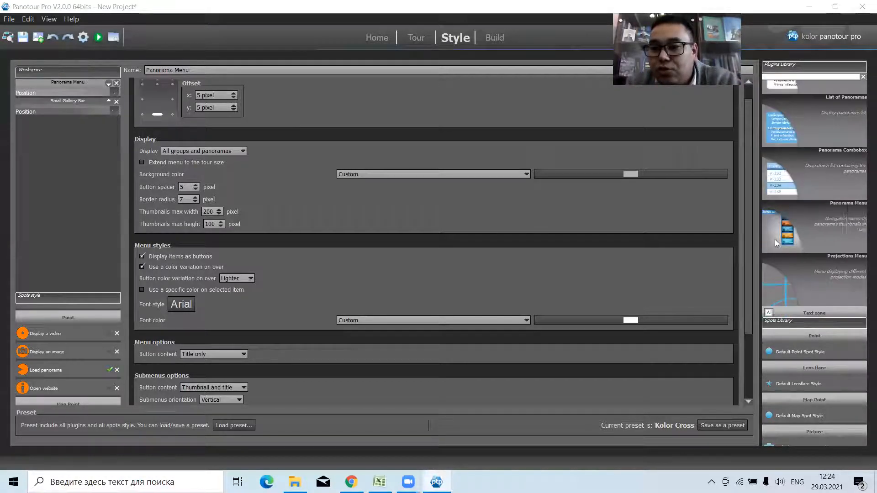
left_click_drag(748, 214, 756, 181)
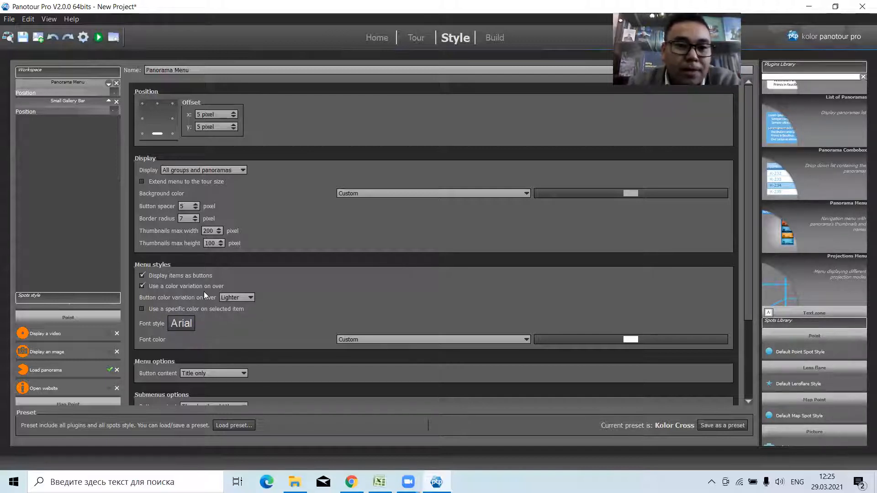
left_click(142, 182)
left_click(100, 39)
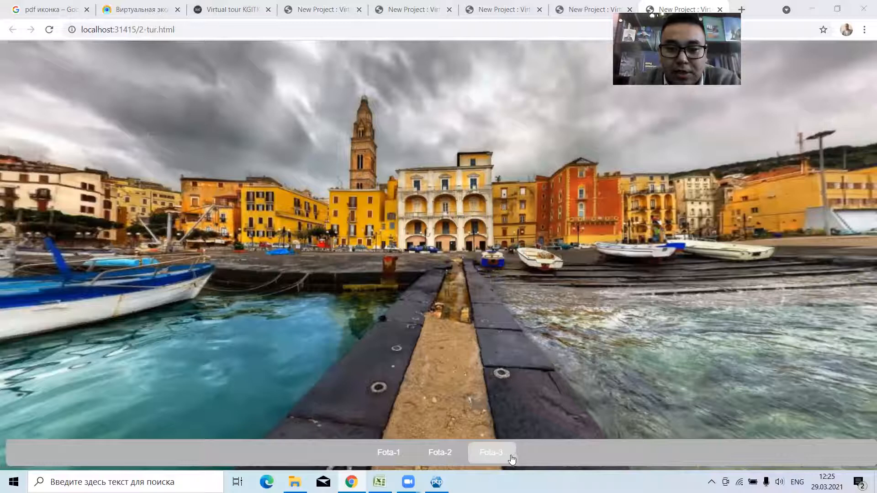
left_click(436, 481)
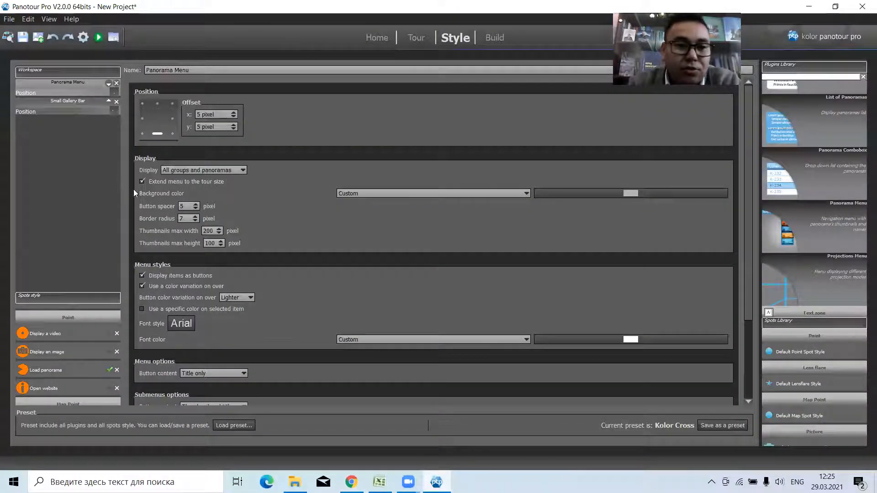
Set the Panorama Menu to display all panoramas, then build the tour and preview it in the browser.
left_click(199, 169)
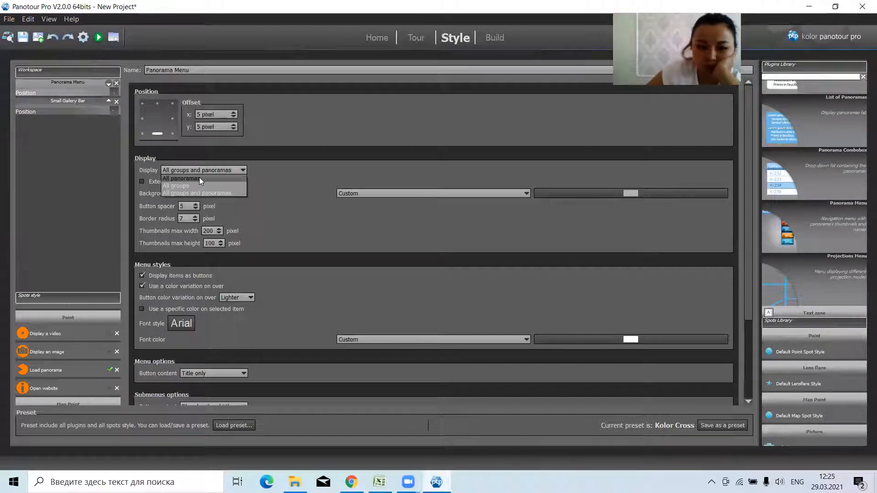
left_click(199, 178)
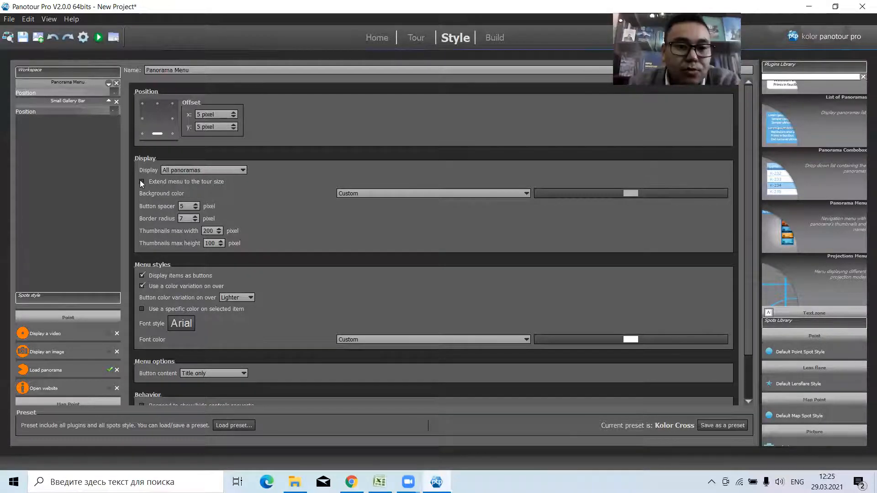
left_click(83, 38)
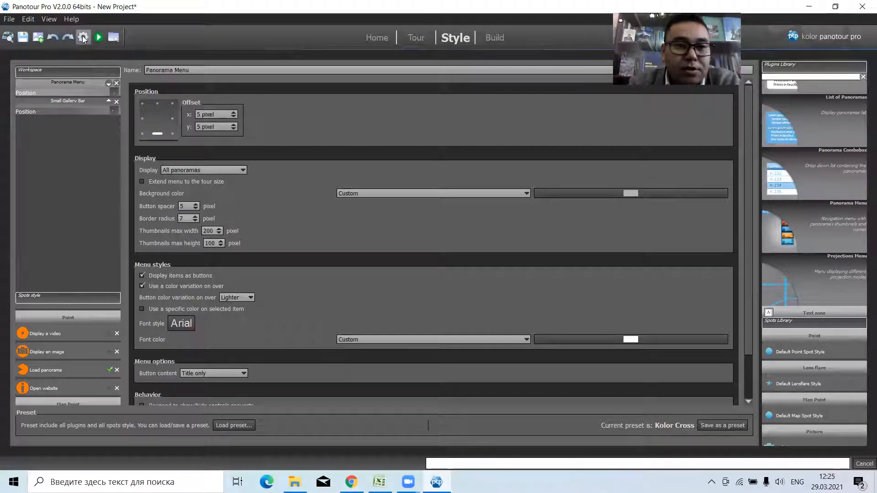
left_click(99, 37)
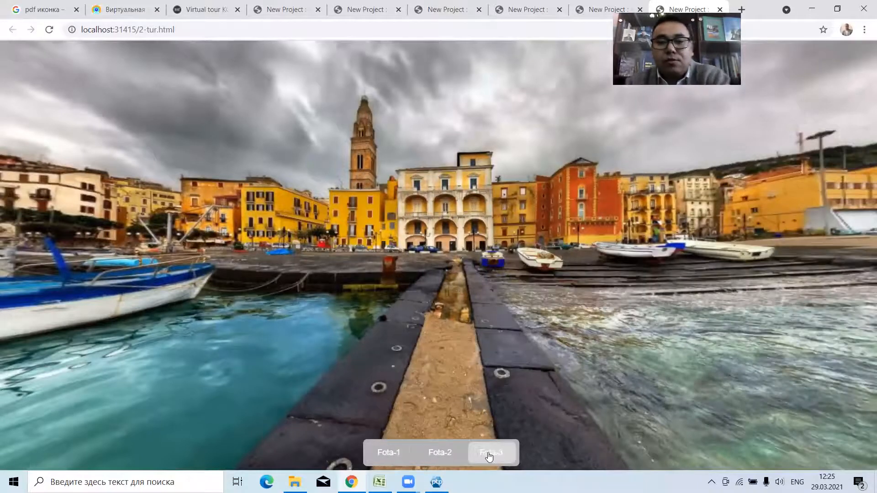
key("alt+Tab")
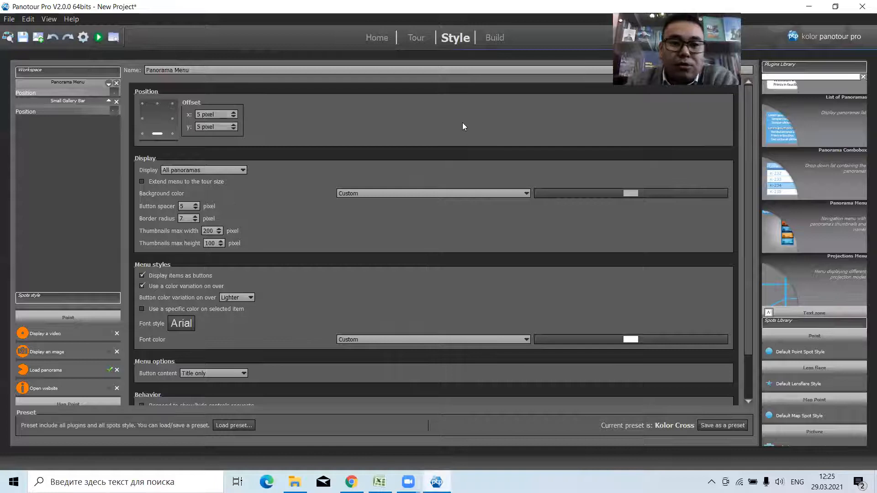
Add the panoramas Fota-4, Fota-5, Fota-6 and Fota-7 from the Фото панорама folder to the tour.
left_click(425, 40)
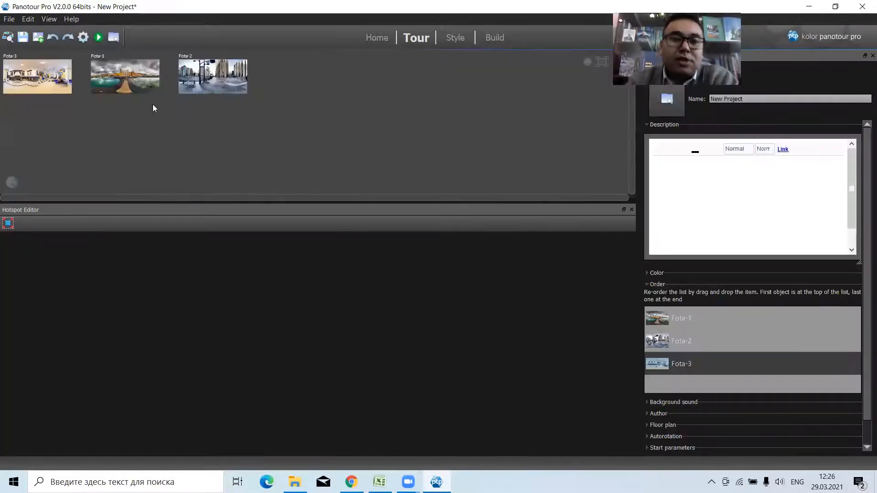
double_click(317, 127)
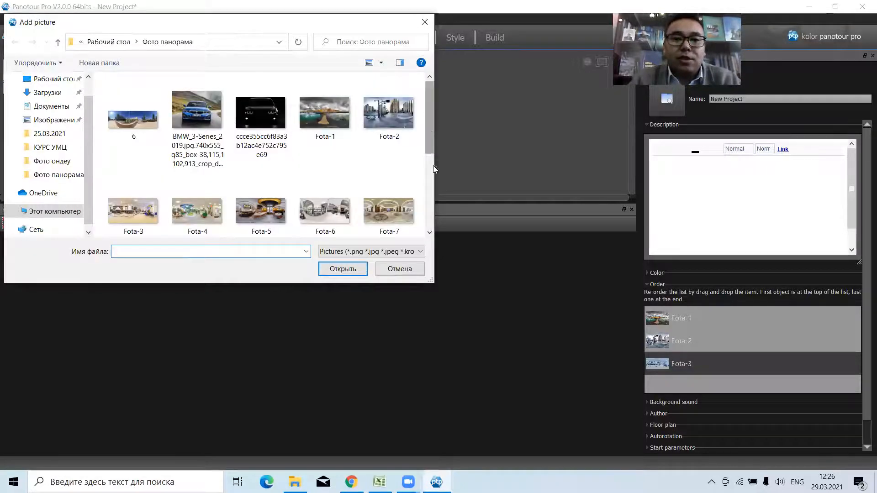
scroll(434, 164, "down", 3)
scroll(435, 153, "up", 1)
left_click(192, 137)
left_click(261, 133, "ctrl")
left_click(324, 132, "ctrl")
left_click(388, 132, "ctrl")
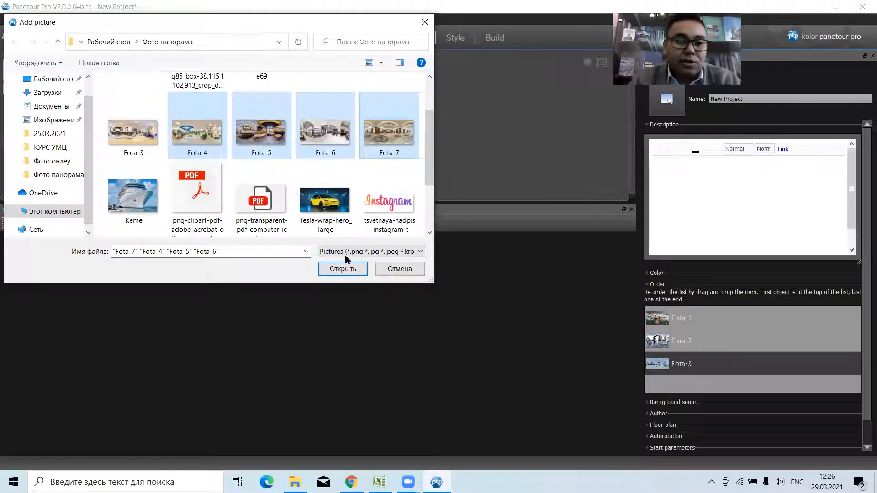
left_click(335, 273)
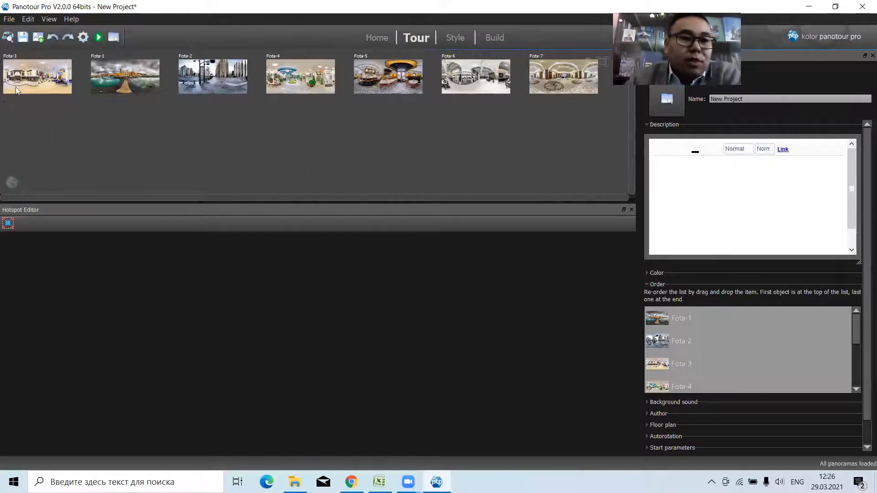
Merge Fota-1, Fota-2 and Fota-3 into a group and move it clear of the other panoramas.
left_click_drag(256, 64, 110, 107)
right_click(135, 78)
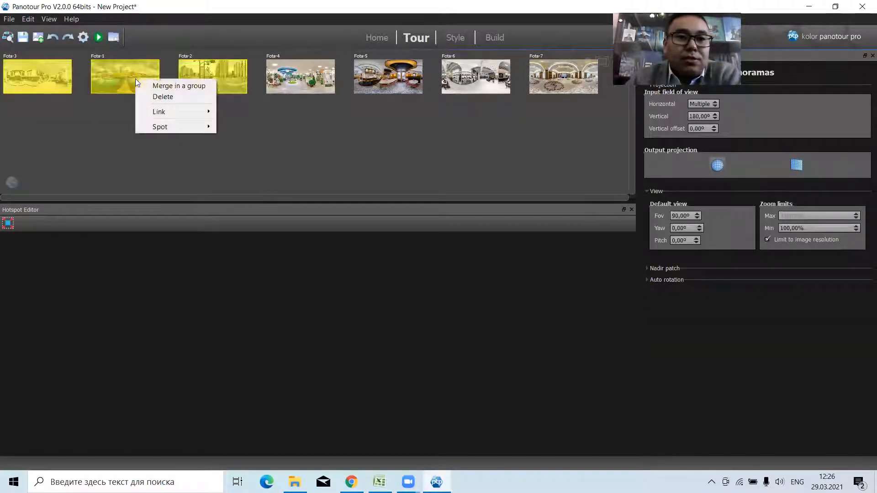
left_click(161, 84)
mouse_move(241, 62)
left_click_drag(212, 55, 57, 65)
Merge Fota-4 to Fota-7 into a second group and place it beside the first group.
left_click_drag(233, 70, 584, 169)
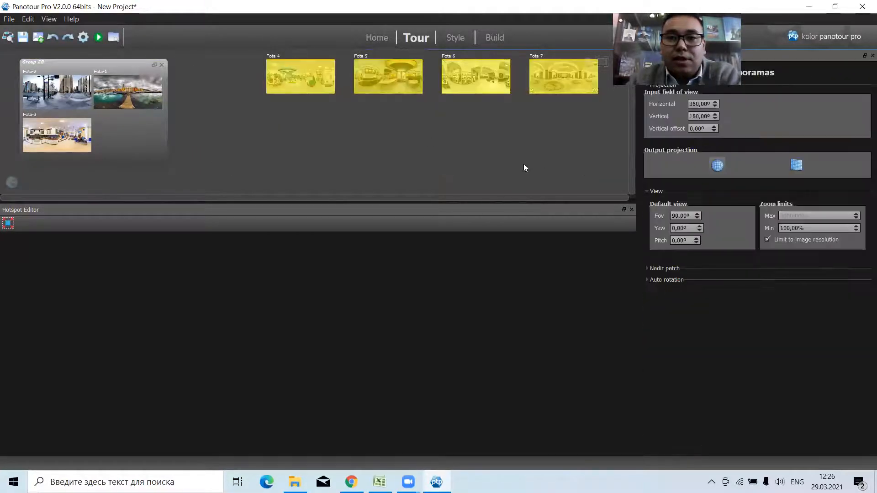
right_click(300, 74)
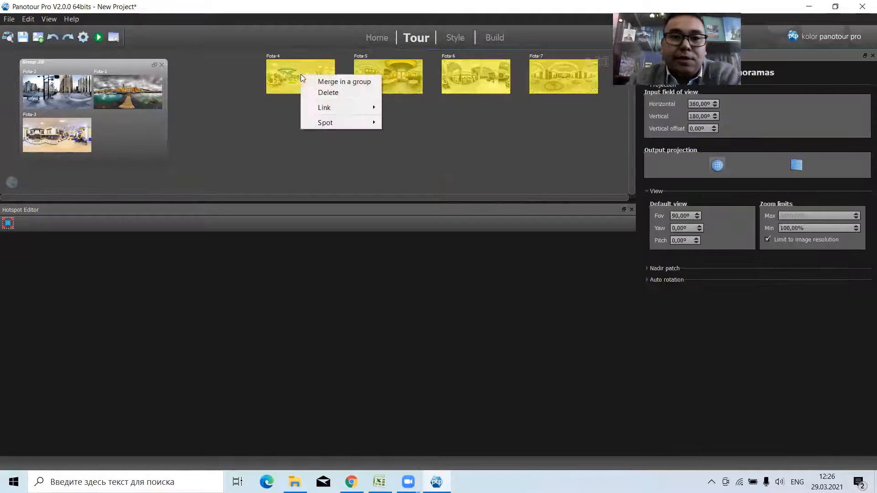
left_click(341, 81)
left_click_drag(537, 62, 230, 65)
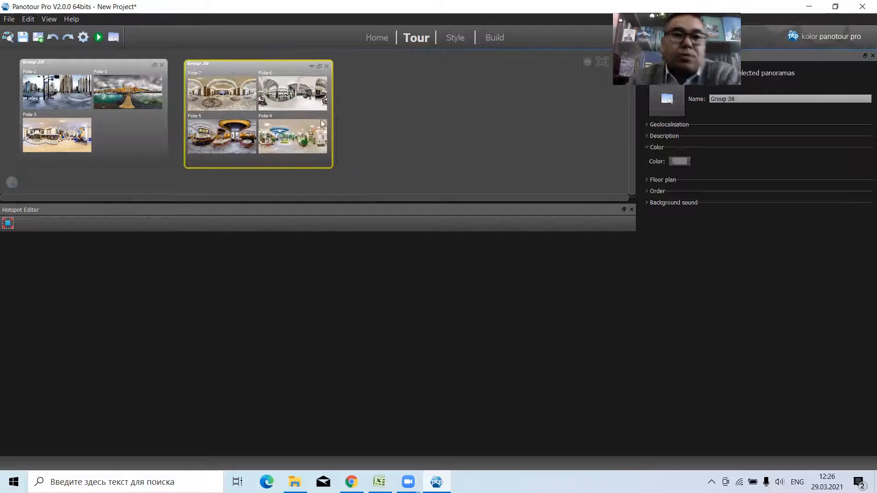
Build the tour with the two panorama groups and preview its menu in the browser.
left_click(84, 38)
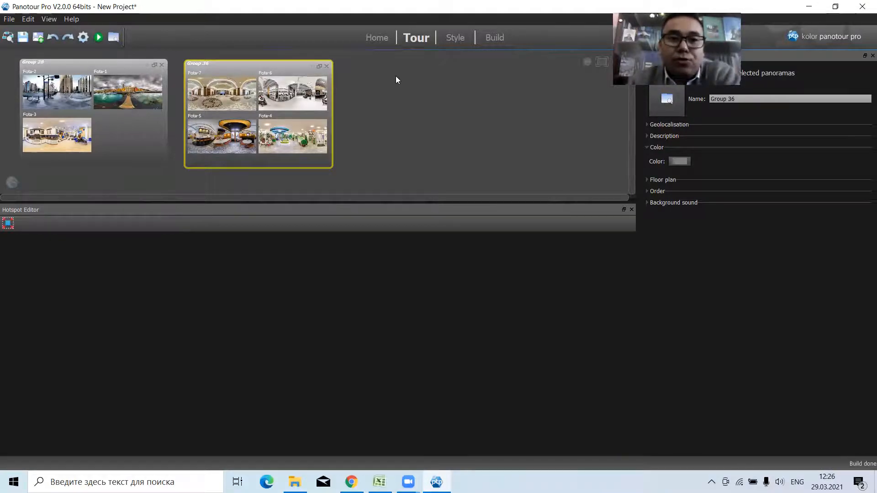
left_click(99, 38)
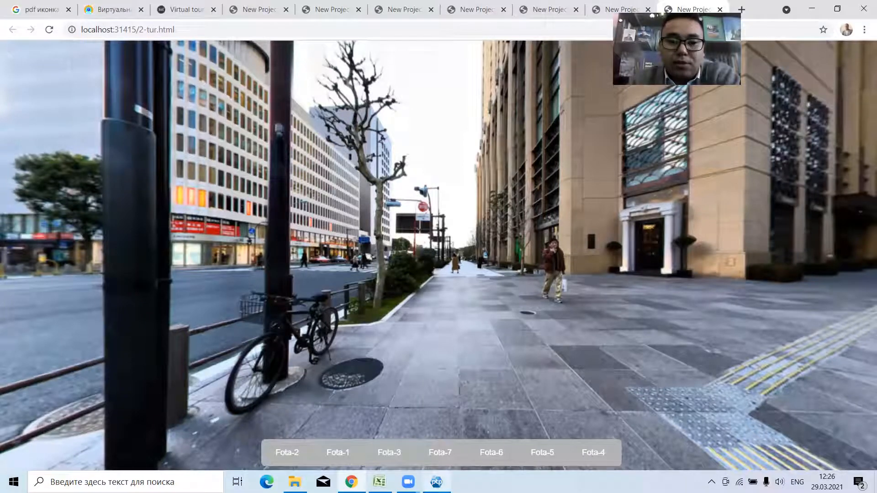
Set the Panorama Menu in Panotour Pro to display all groups, then preview the tour and switch to Group 36.
left_click(437, 482)
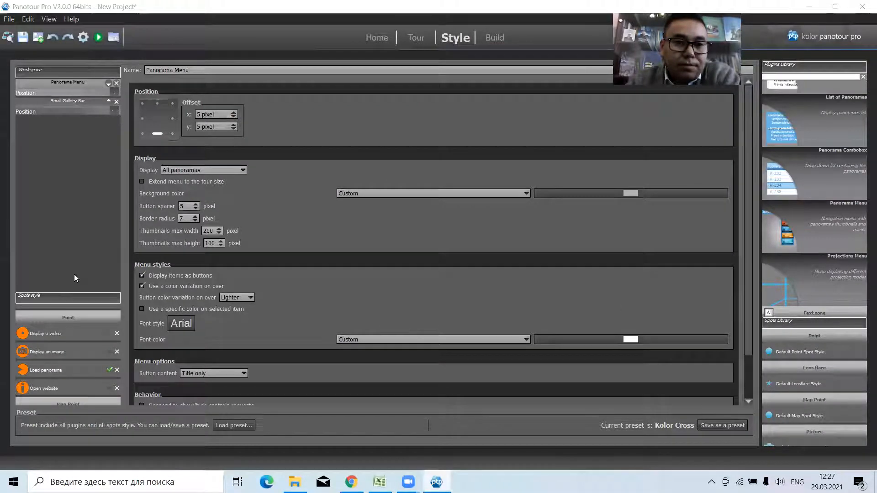
left_click(202, 169)
left_click(193, 185)
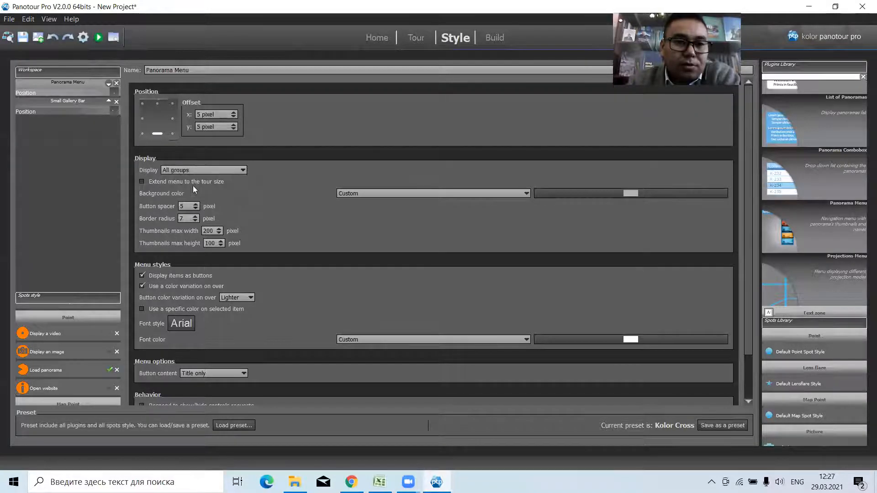
left_click(98, 37)
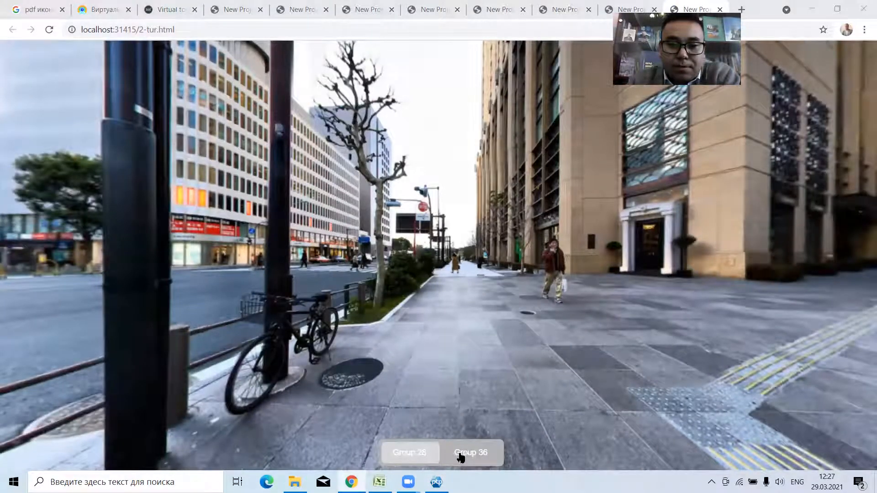
left_click(463, 456)
Return to Panotour Pro, set the Panorama Menu's button content to Thumbnail and title, and preview the tour in the browser.
key("alt+Tab")
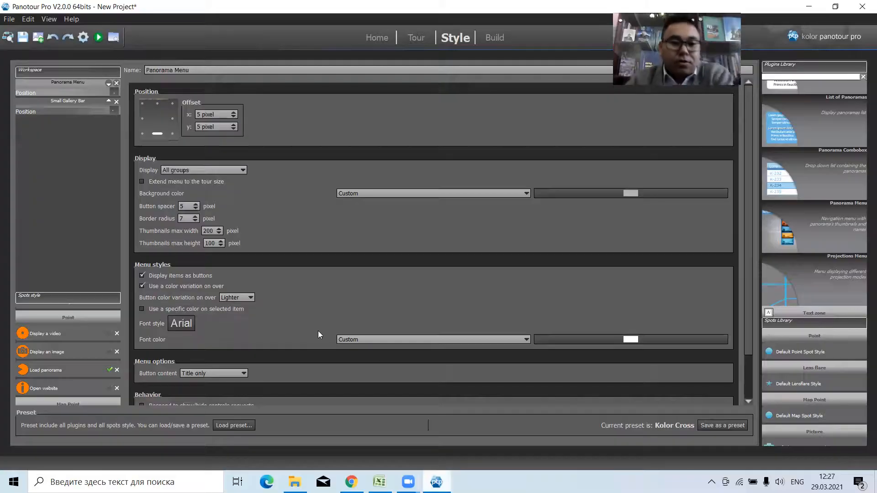
scroll(274, 295, "down", 2)
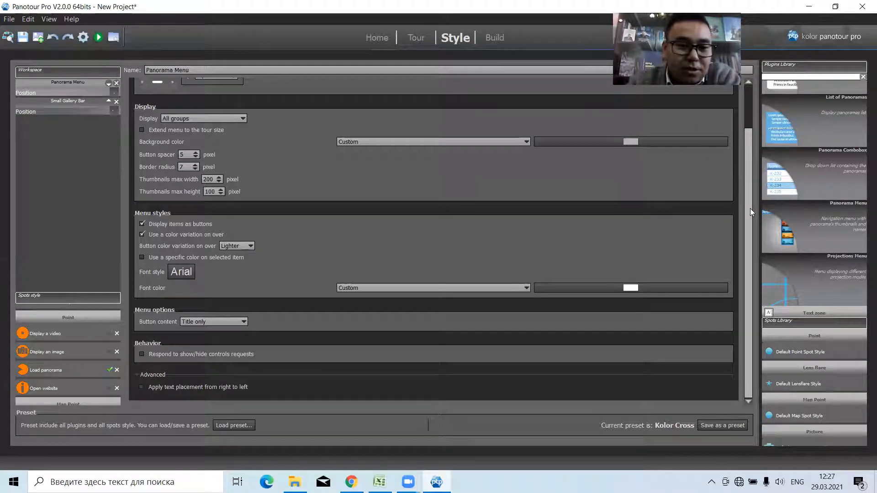
left_click(206, 321)
left_click(206, 321)
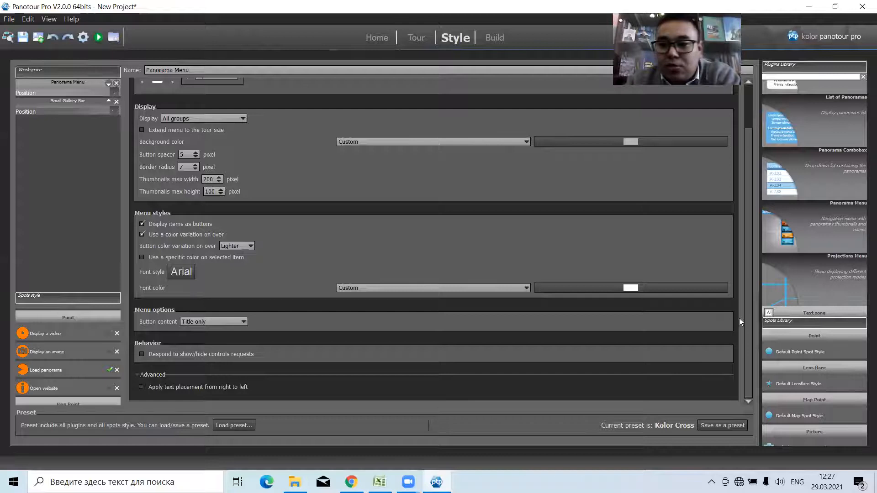
scroll(749, 305, "up", 2)
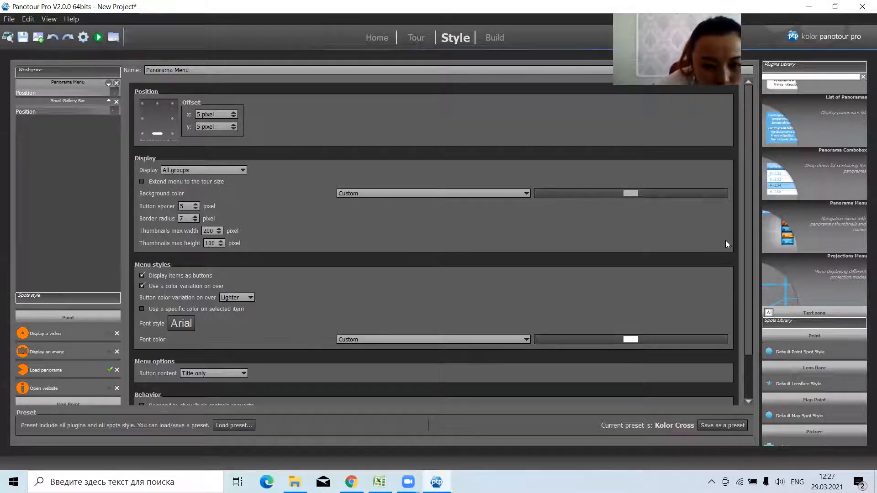
left_click_drag(747, 211, 746, 272)
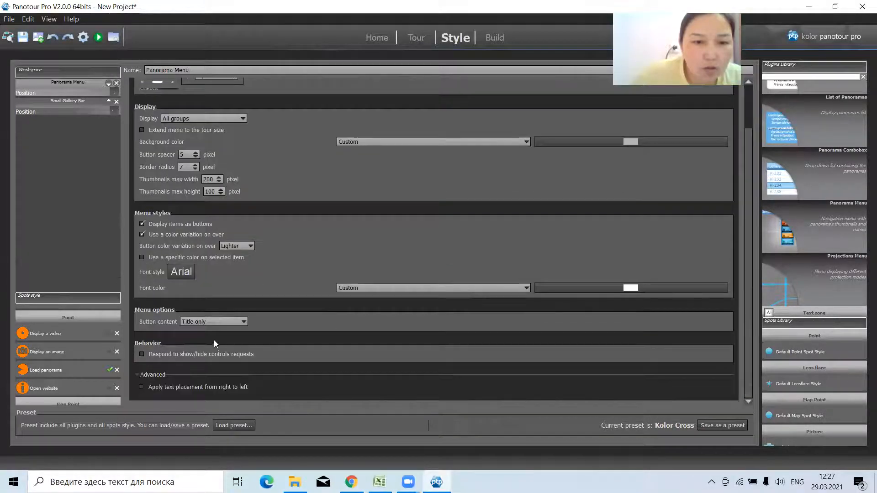
left_click(215, 321)
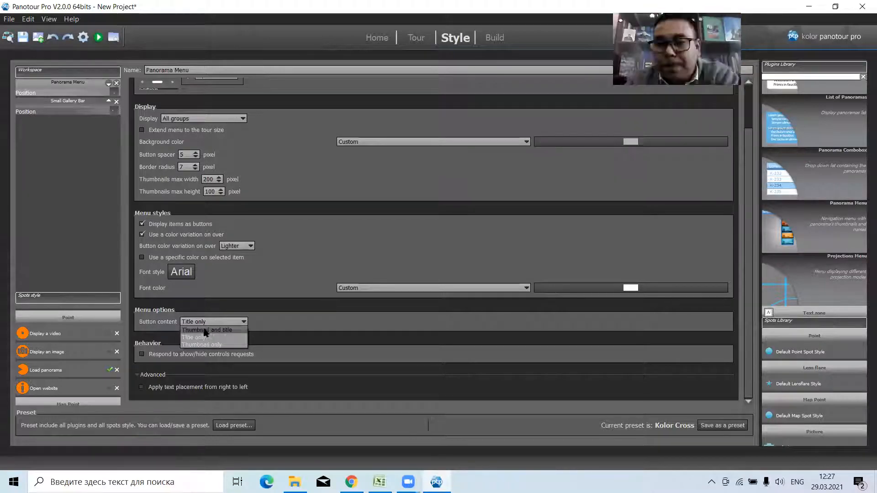
left_click(211, 331)
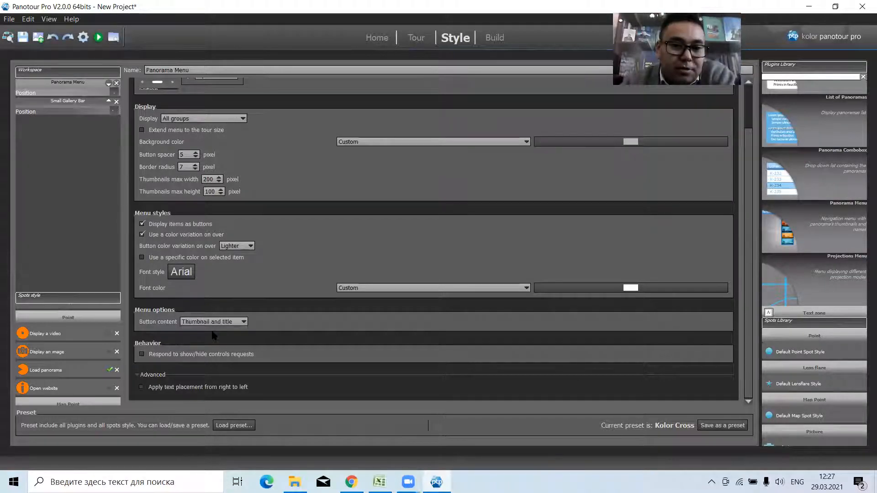
left_click(99, 38)
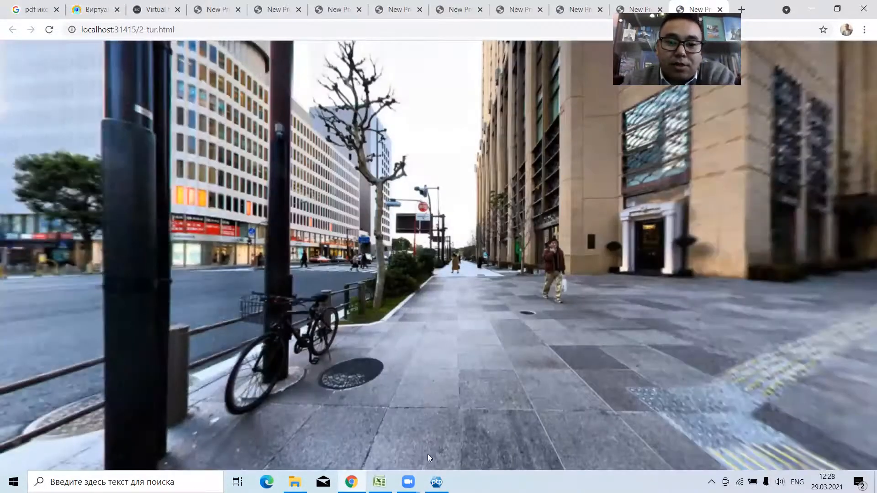
Return to Panotour Pro and set the Panorama Menu's button content to Title only, then to Thumbnail only.
mouse_move(298, 453)
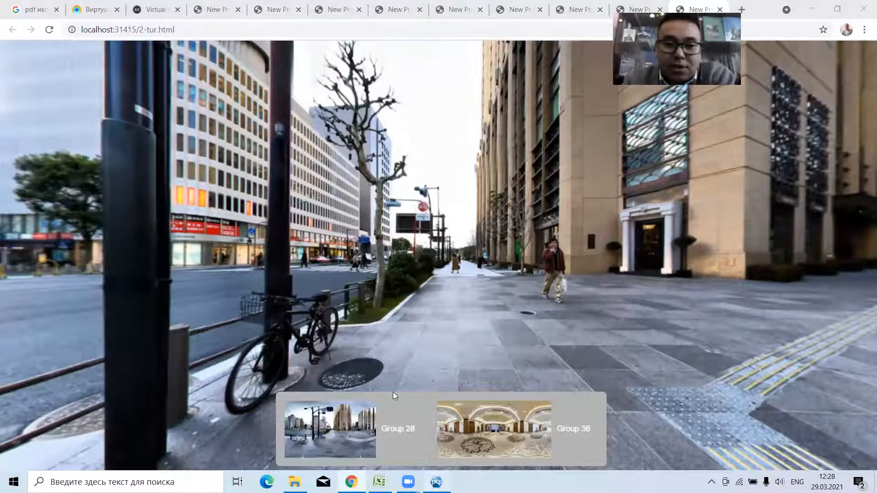
key("alt+Tab")
left_click(210, 319)
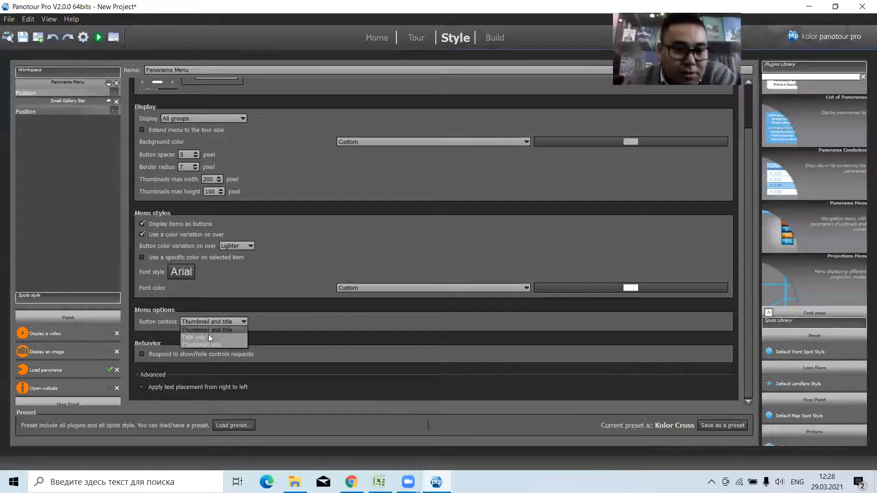
left_click(209, 338)
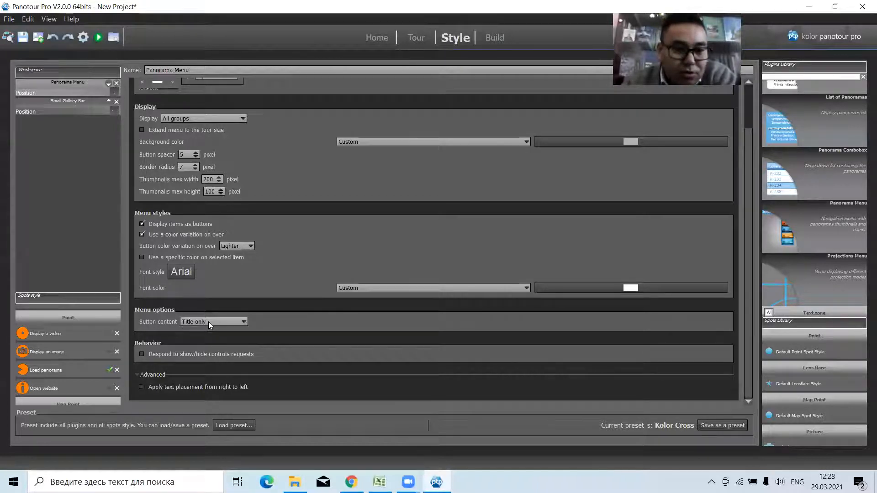
left_click(209, 321)
left_click(217, 345)
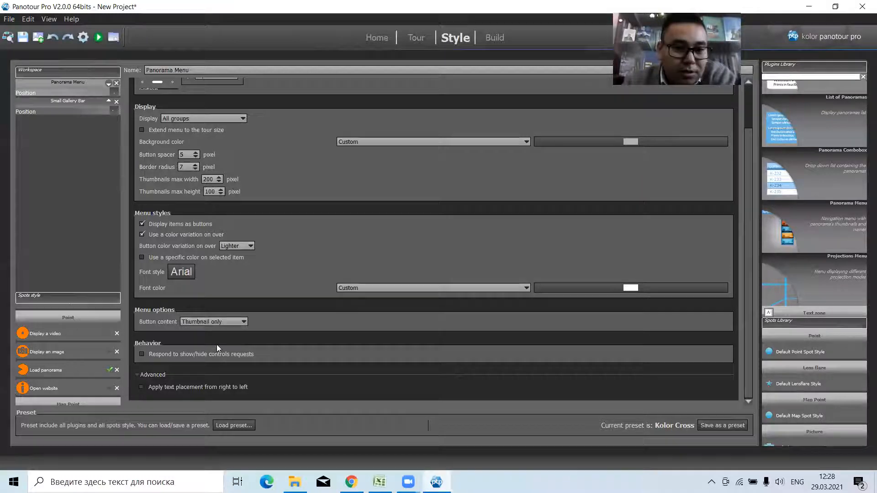
Preview the tour in the browser and use its thumbnail menu to switch to the second group and back to the first.
left_click(415, 39)
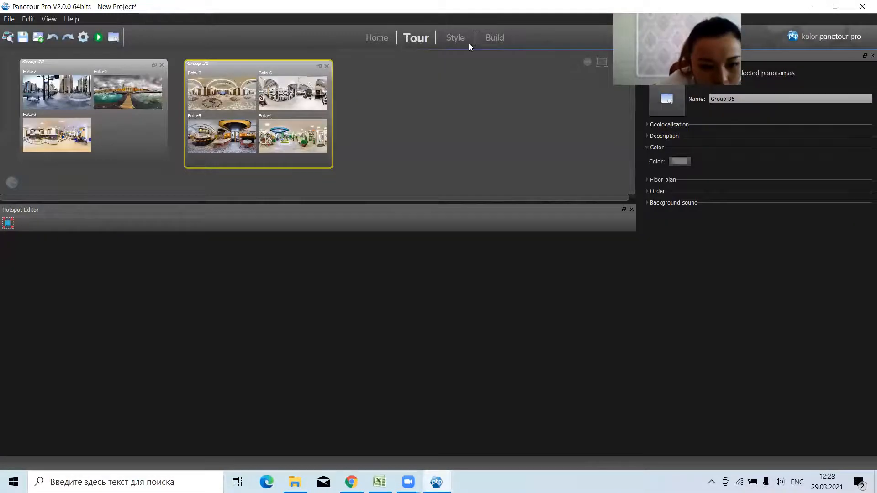
left_click(456, 38)
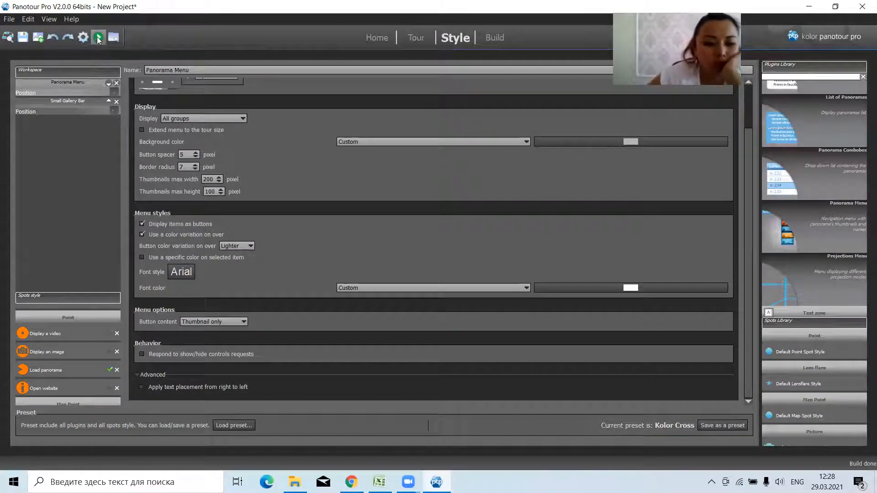
left_click(100, 38)
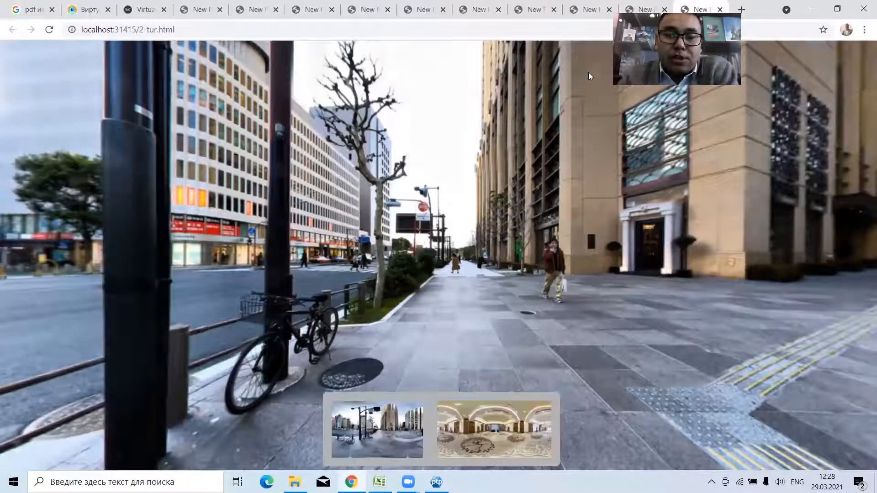
left_click(483, 442)
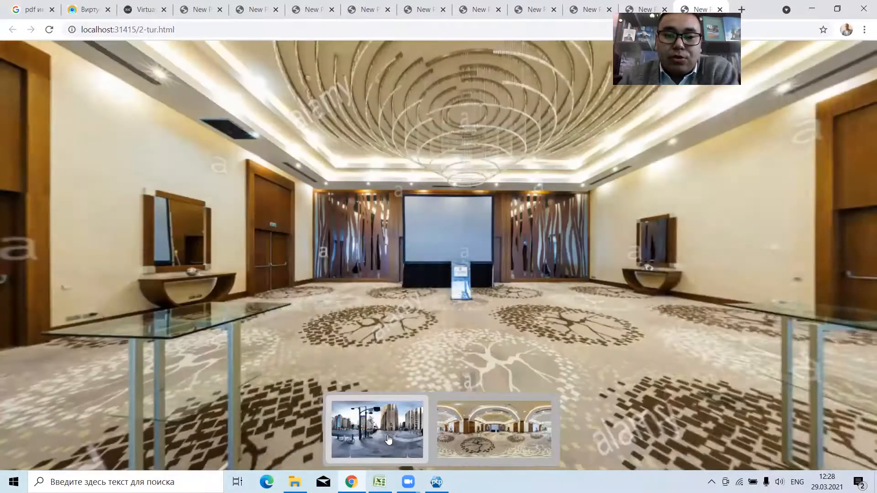
left_click(388, 439)
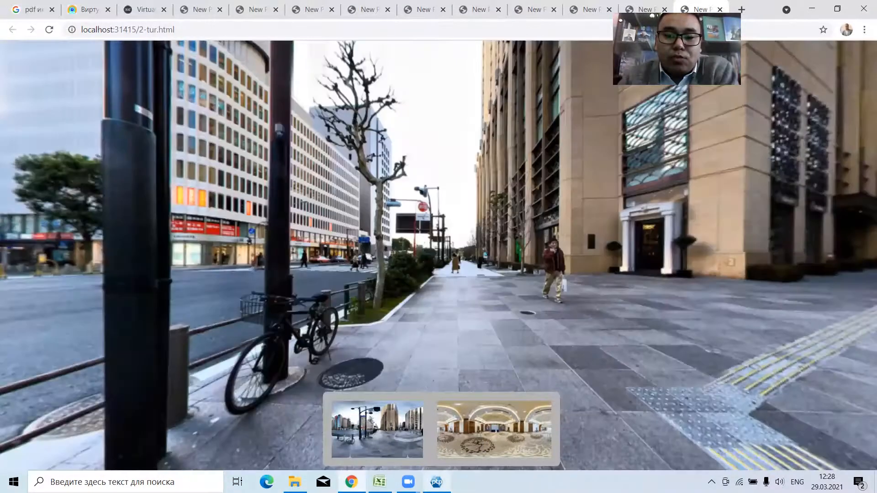
Return to Panotour Pro's tour layout and unmerge Group 36 into separate panoramas.
left_click(436, 482)
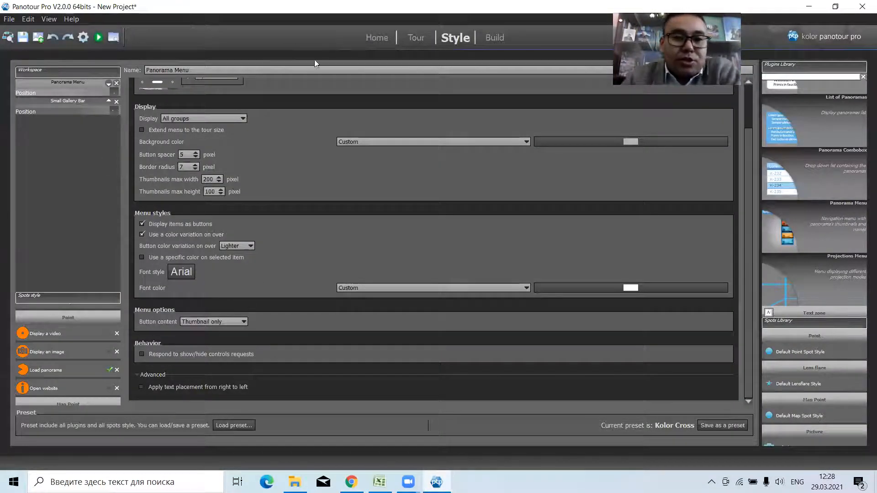
left_click(411, 39)
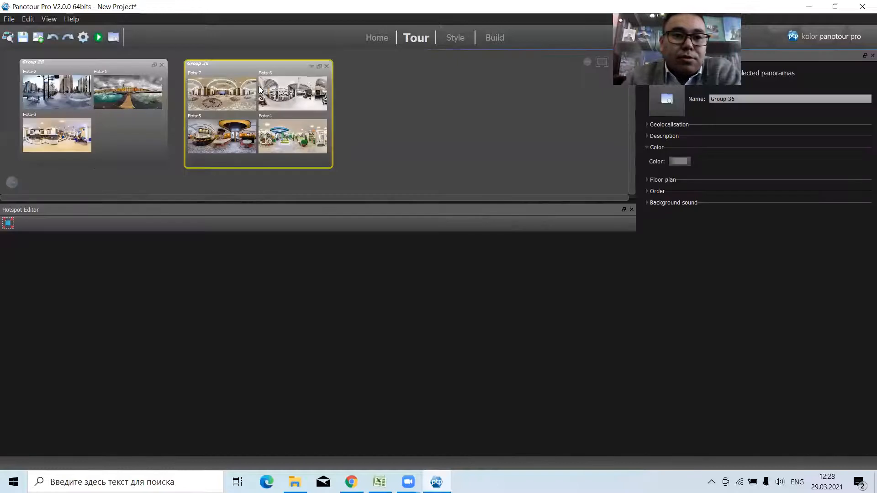
right_click(258, 86)
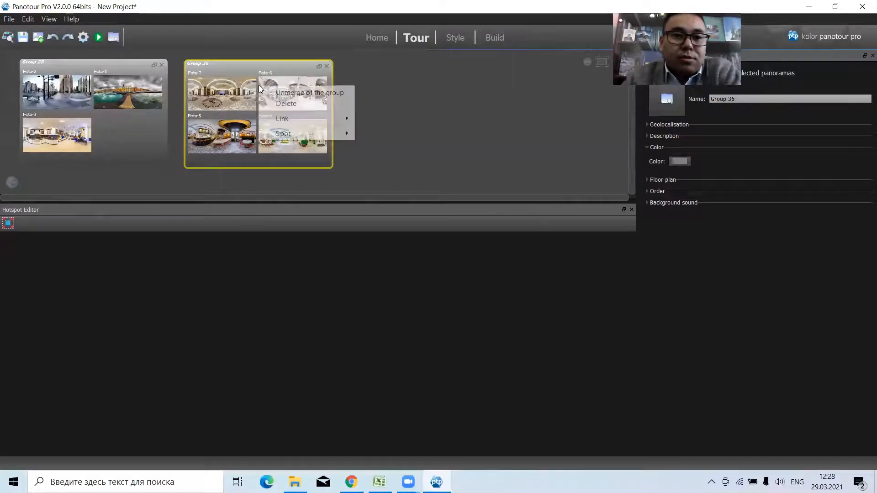
left_click(325, 92)
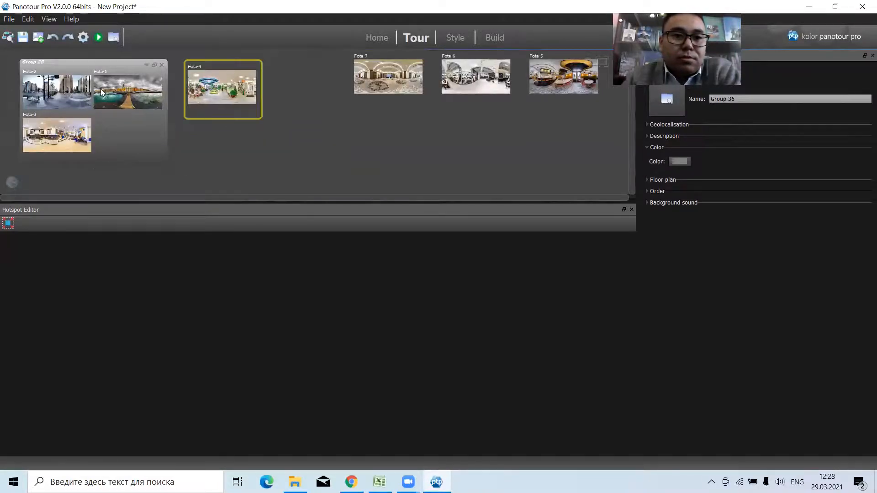
Split Group 28 into the separate panoramas Fota-1, Fota-2 and Fota-3 and arrange them in a row with the others.
right_click(101, 93)
left_click(136, 92)
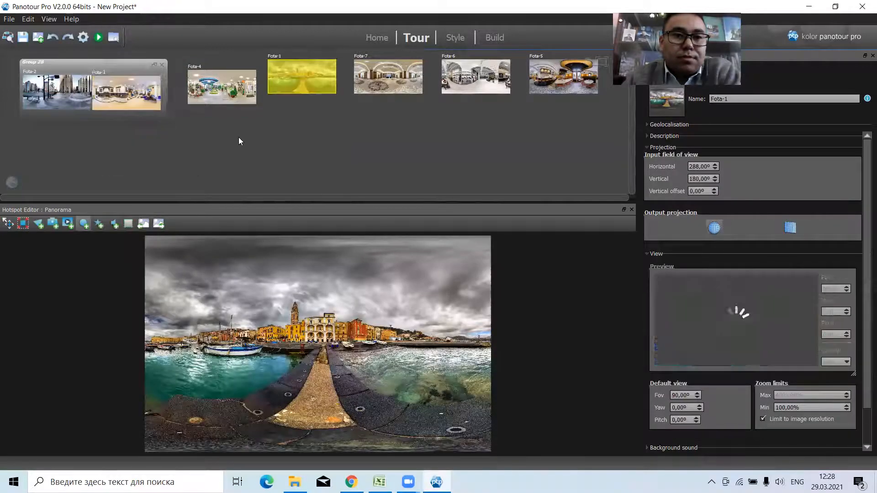
left_click(223, 86)
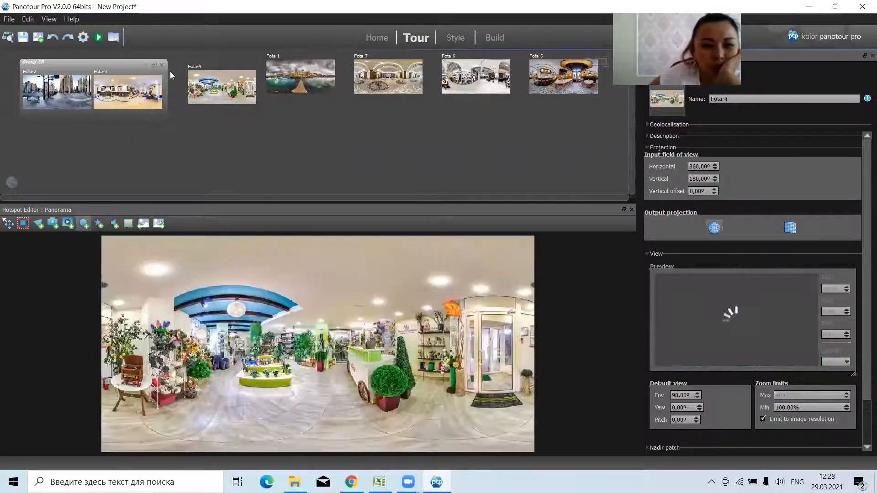
left_click(161, 65)
left_click_drag(300, 143, 133, 82)
left_click(284, 82)
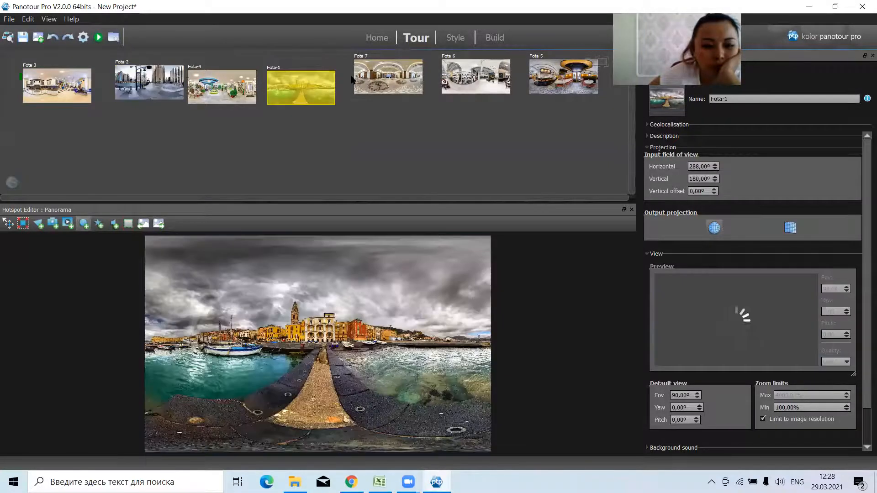
left_click(367, 83)
left_click(506, 150)
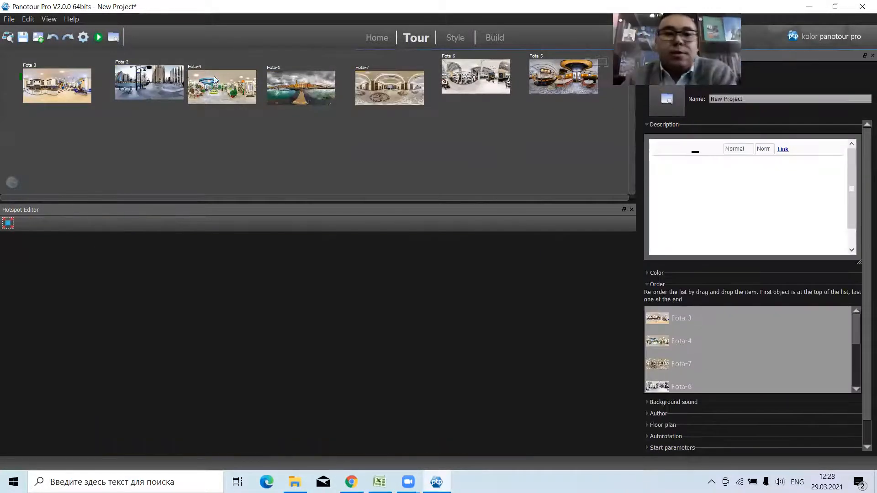
Preview the ungrouped tour in the browser, then set the Panorama Menu's button content to Thumbnail and title in Panotour Pro.
left_click(99, 38)
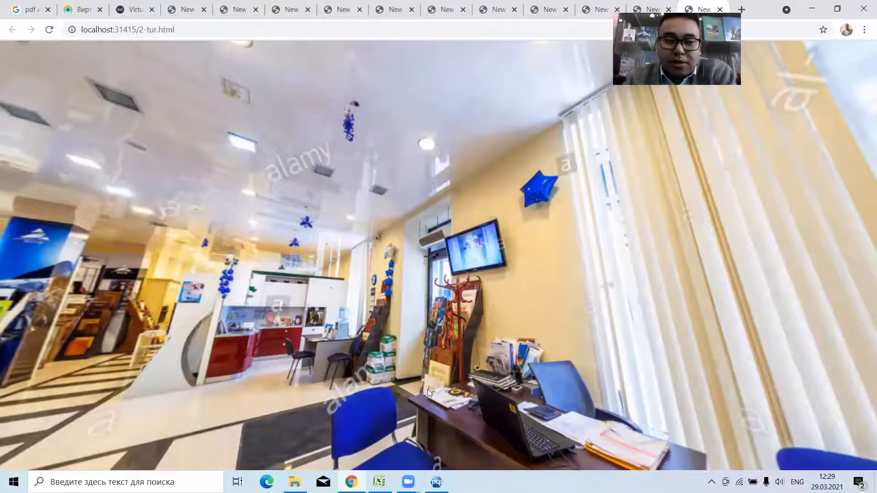
key("alt+Tab")
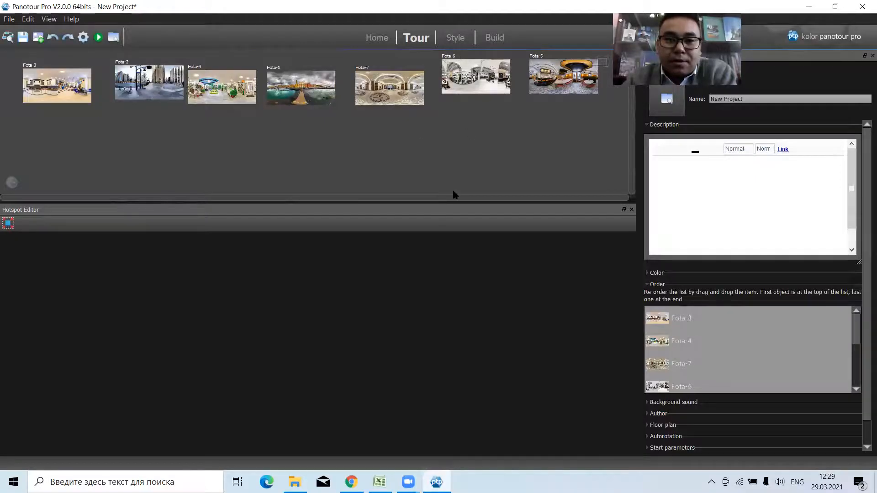
left_click(456, 37)
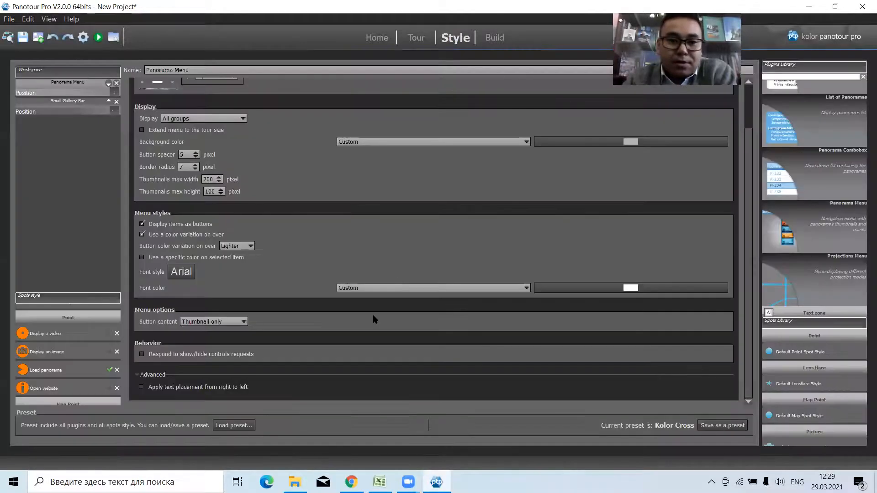
left_click(223, 318)
left_click(218, 338)
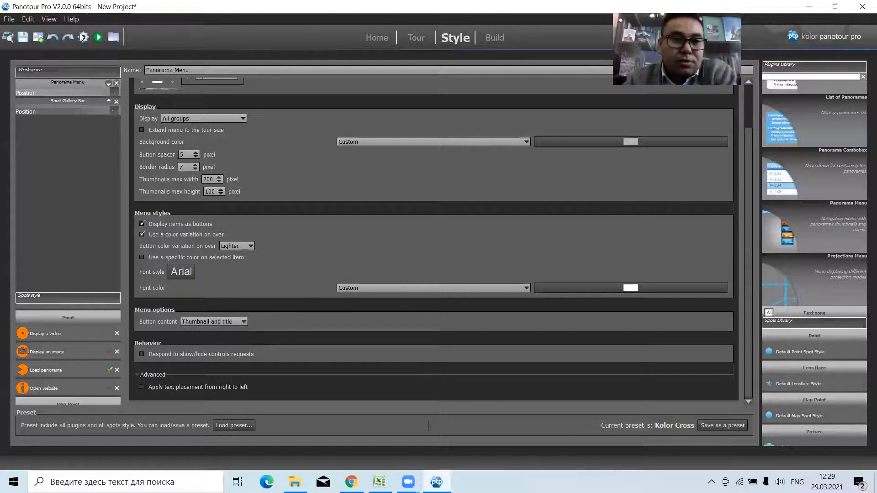
Set the Panorama Menu to display all panoramas and preview the tour in the browser.
left_click(207, 118)
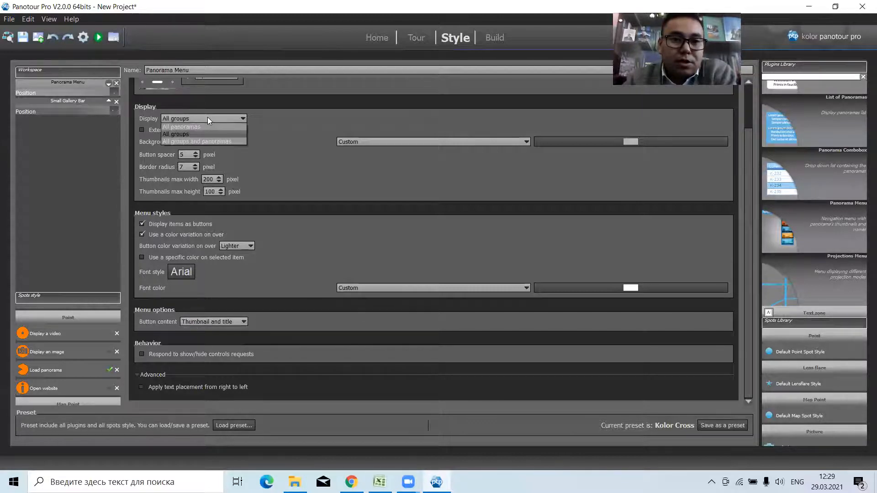
left_click(196, 130)
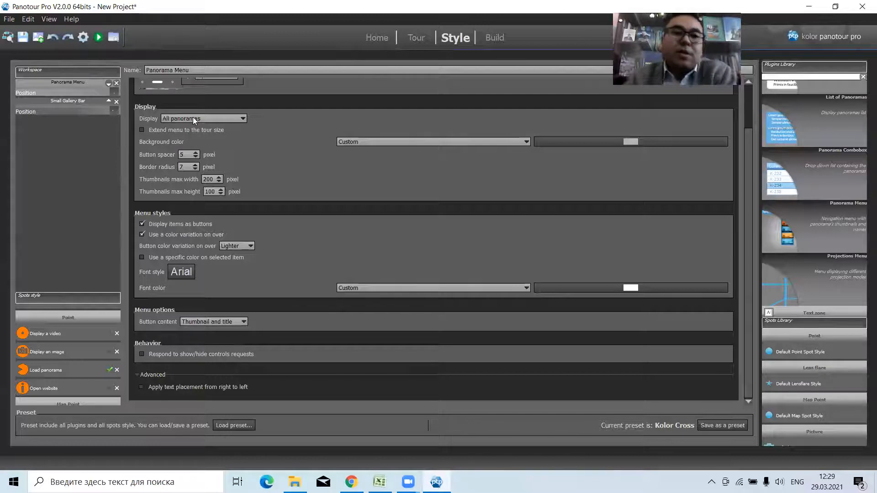
left_click(193, 119)
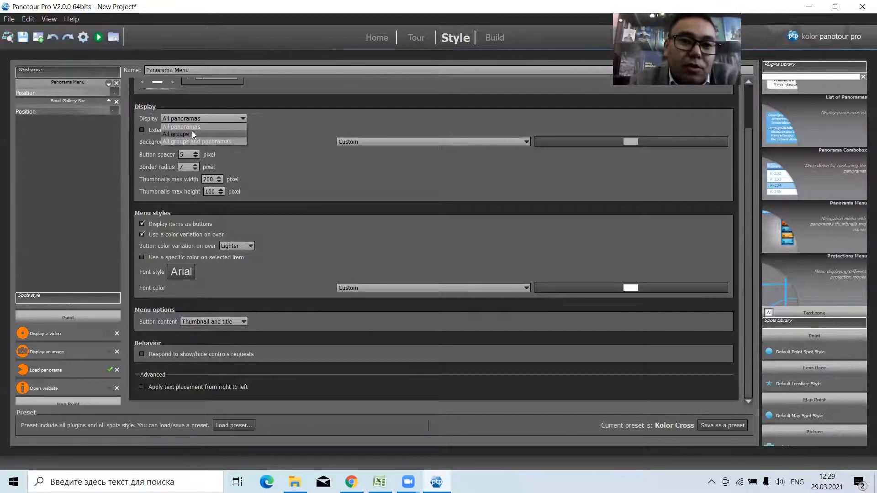
left_click(203, 117)
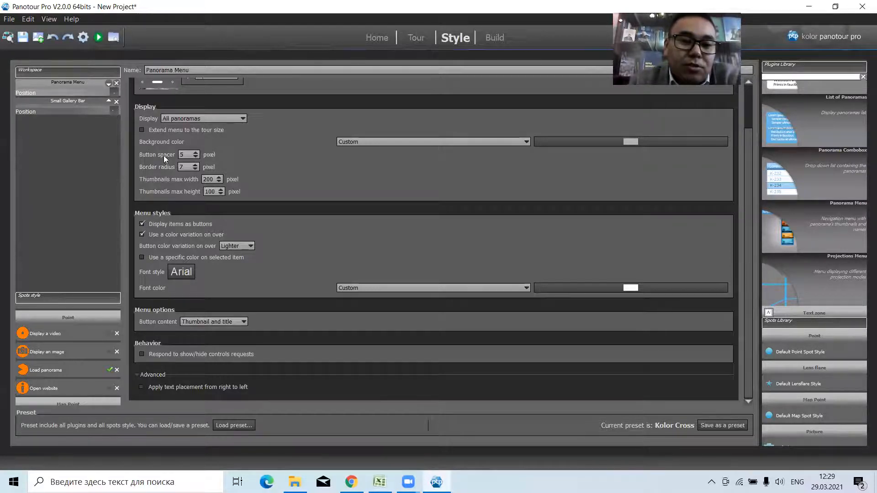
left_click(99, 38)
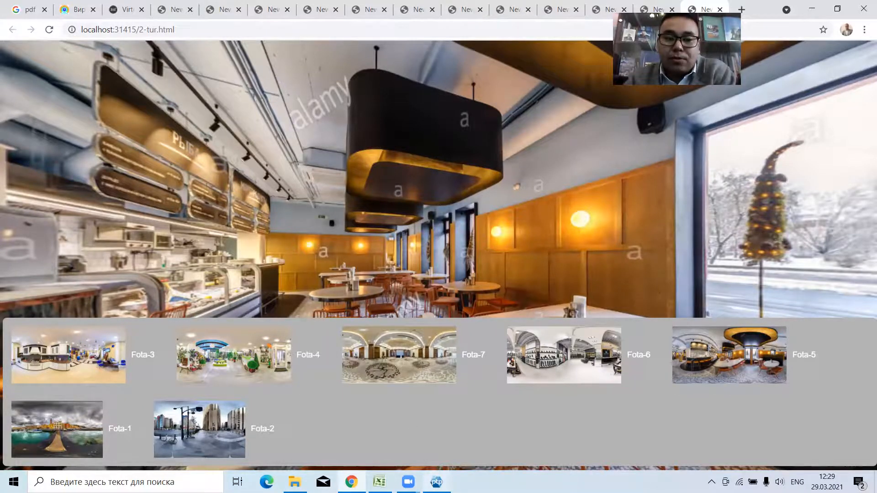
Return to Panotour Pro, position the Panorama Menu at the top centre of the tour and set its thumbnails max width to 100 pixels.
left_click(437, 481)
scroll(265, 158, "up", 1)
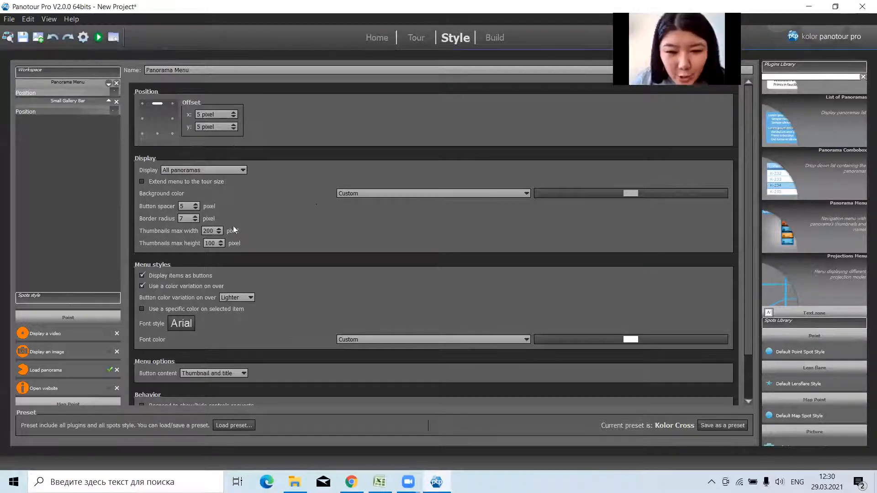
key("BackSpace")
key("BackSpace")
key("BackSpace")
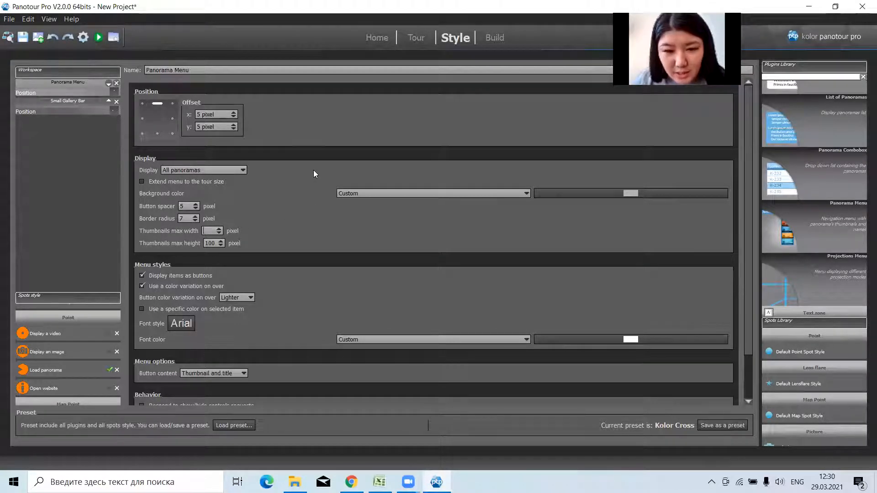
type("100")
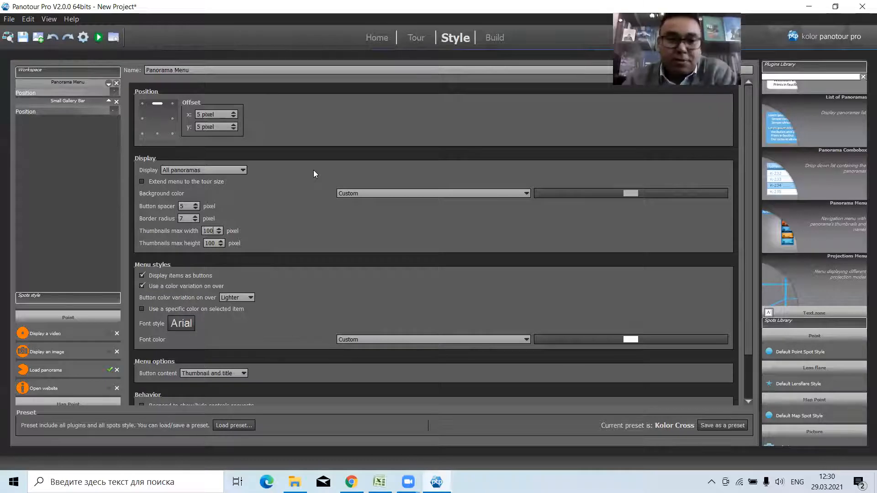
Build and preview the tour, open Fota-2 from its menu in the browser, and return to Panotour Pro.
left_click(84, 37)
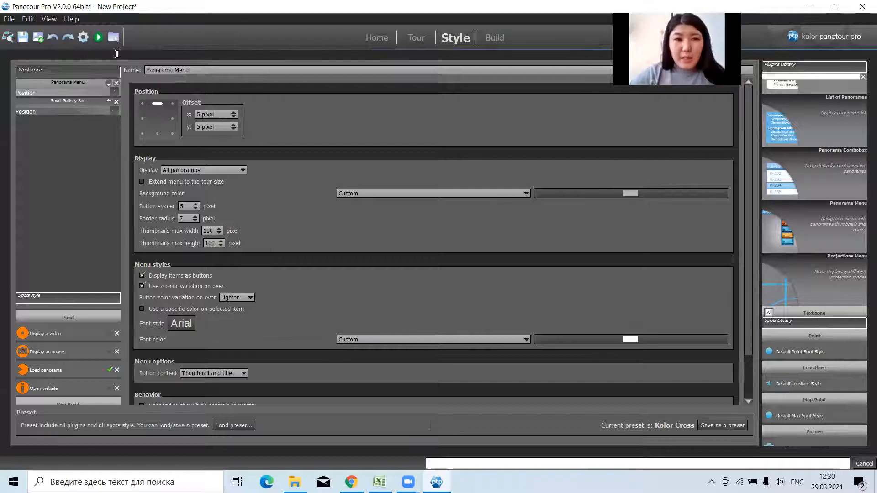
left_click(99, 37)
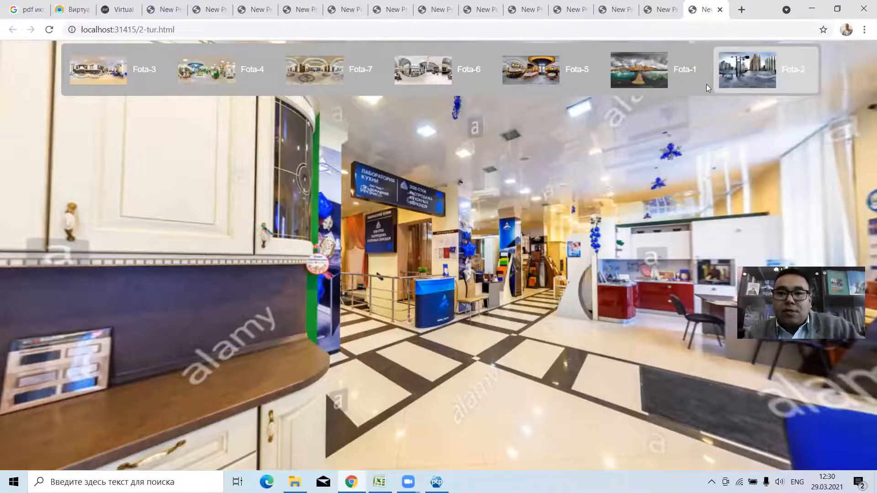
left_click(732, 89)
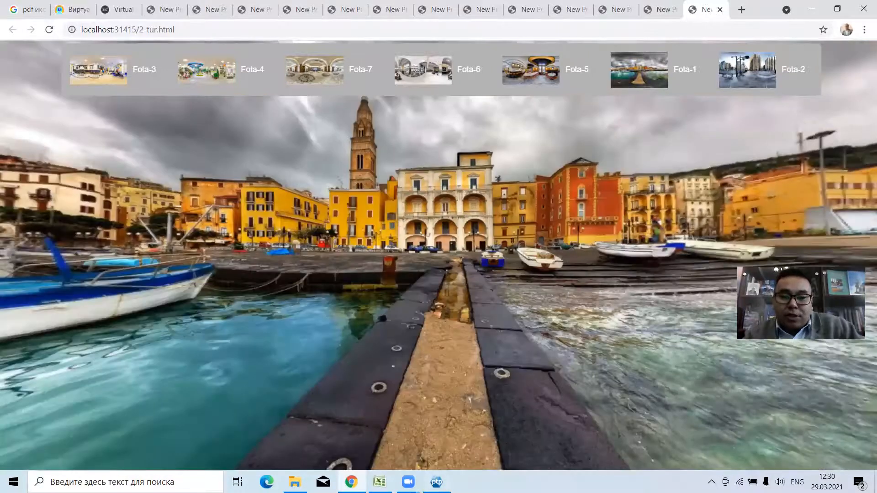
left_click(436, 482)
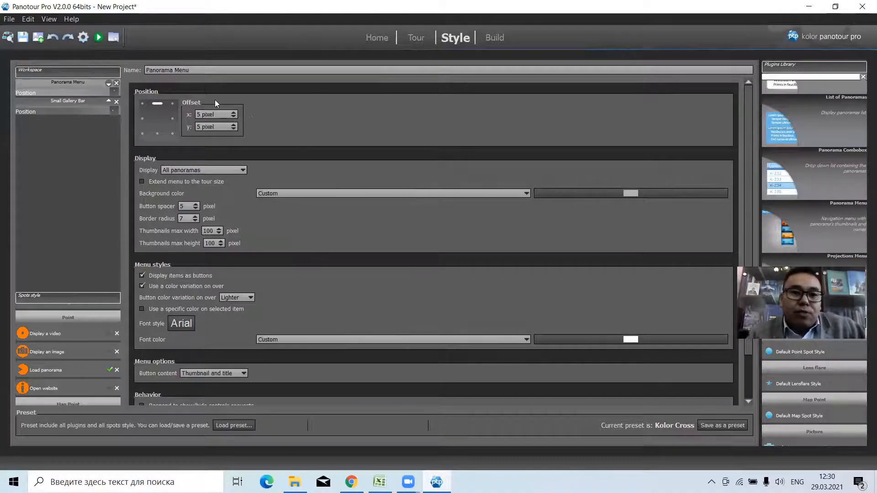
left_click(416, 38)
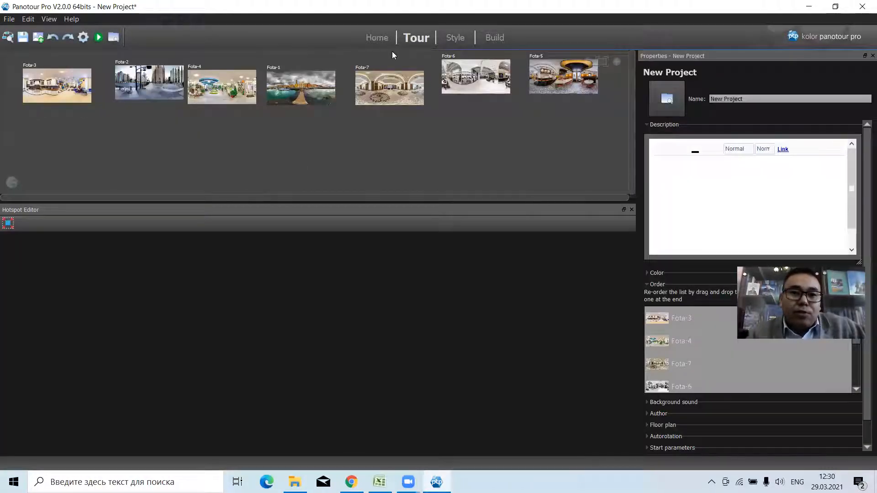
left_click(454, 37)
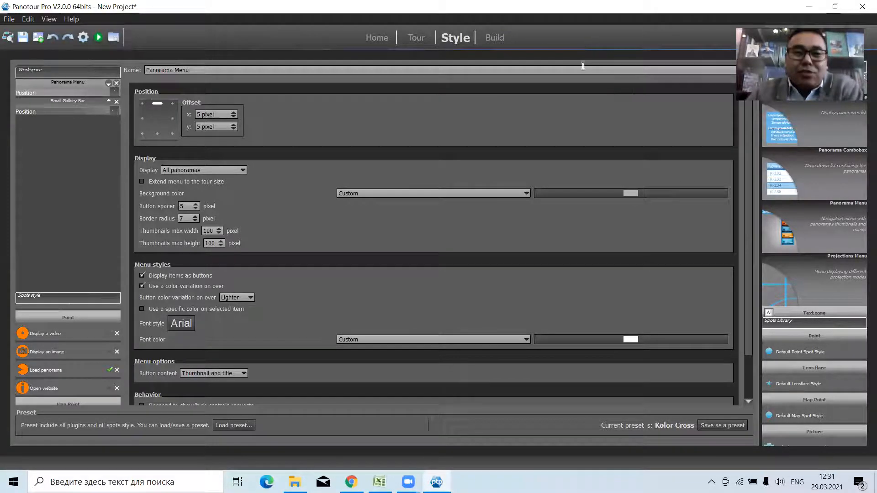
left_click(422, 41)
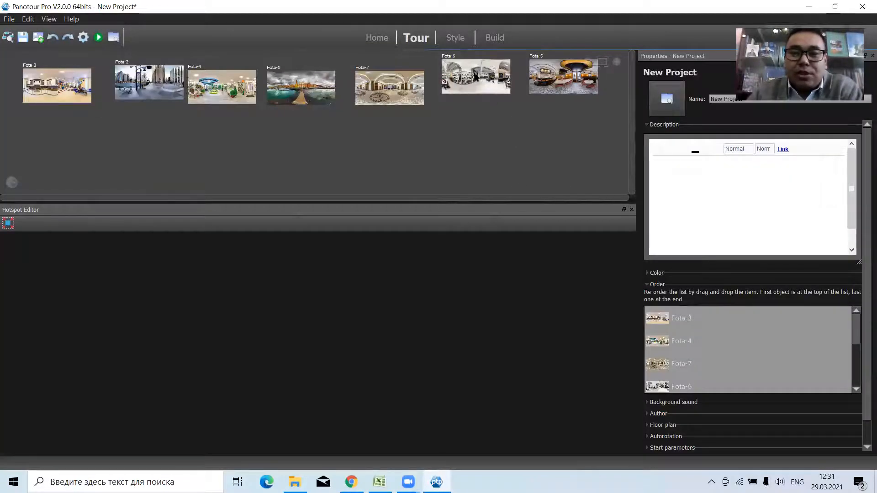
Rename the Fota-5 panorama as Almas.
left_click(471, 84)
left_click(538, 84)
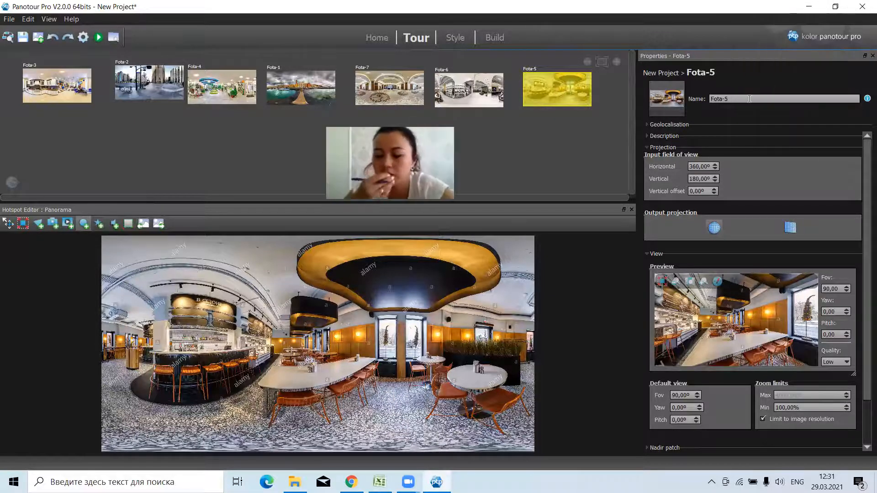
left_click(772, 94)
key("BackSpace")
key("BackSpace")
key("BackSpace")
key("BackSpace")
key("BackSpace")
key("BackSpace")
type("Almas")
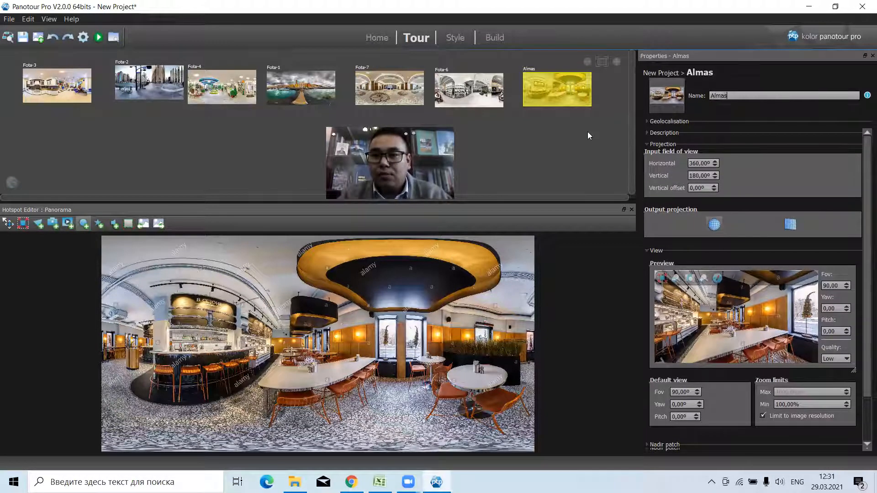
left_click(586, 132)
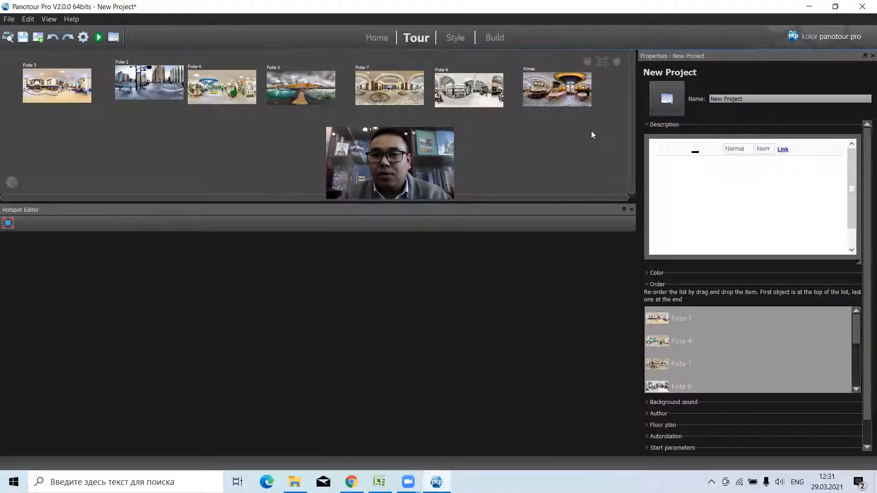
Rename the Fota-6 panorama as Almas1.
left_click(567, 100)
left_click(476, 89)
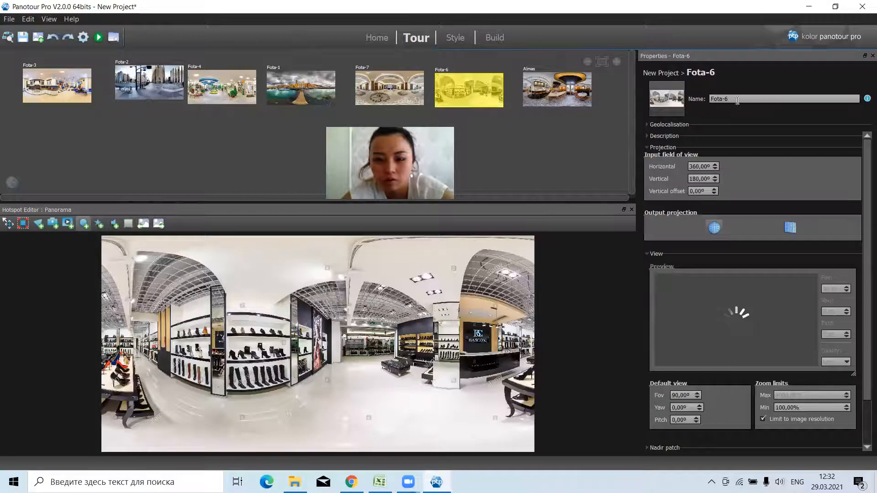
left_click(738, 99)
key("BackSpace")
key("BackSpace")
key("BackSpace")
key("BackSpace")
key("BackSpace")
key("BackSpace")
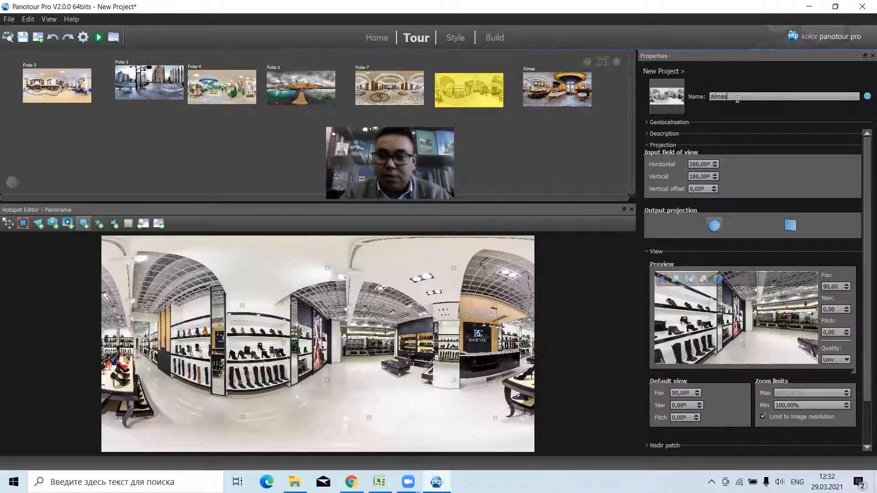
key("Return")
type("1")
key("Return")
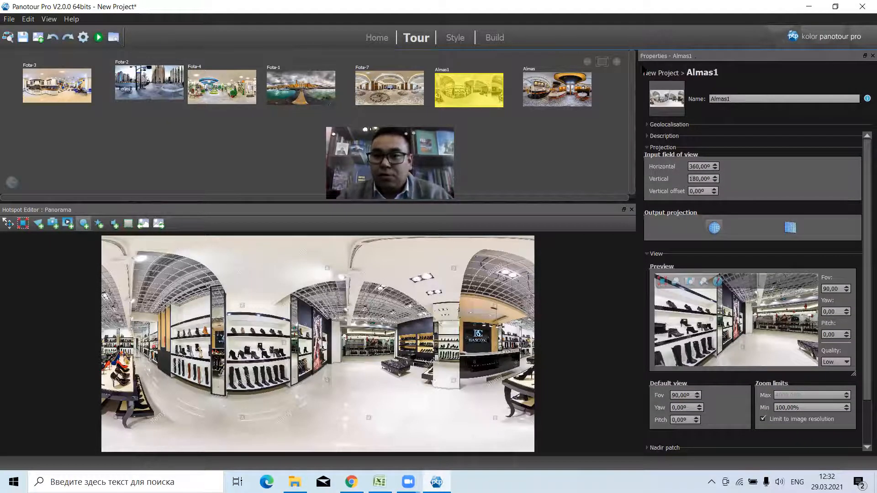
left_click(583, 141)
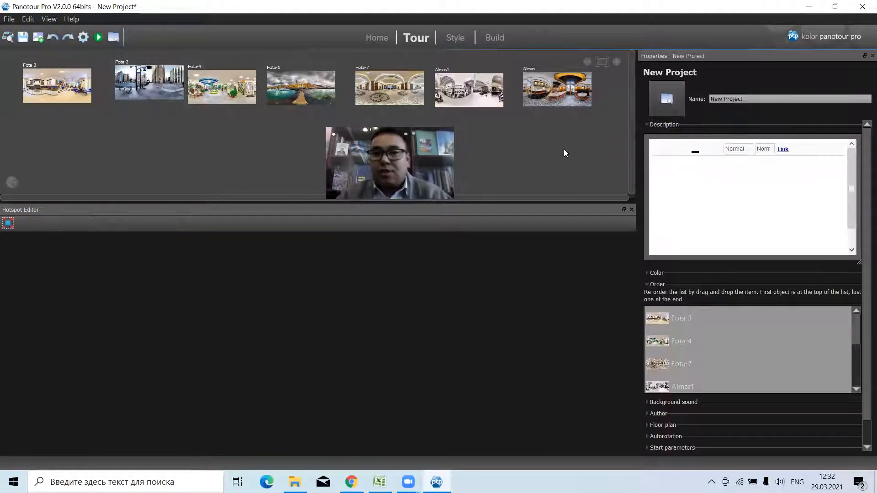
Build and preview the tour with the renamed panoramas in the browser, then return to Panotour Pro.
left_click(446, 85)
left_click(571, 81)
left_click(470, 87)
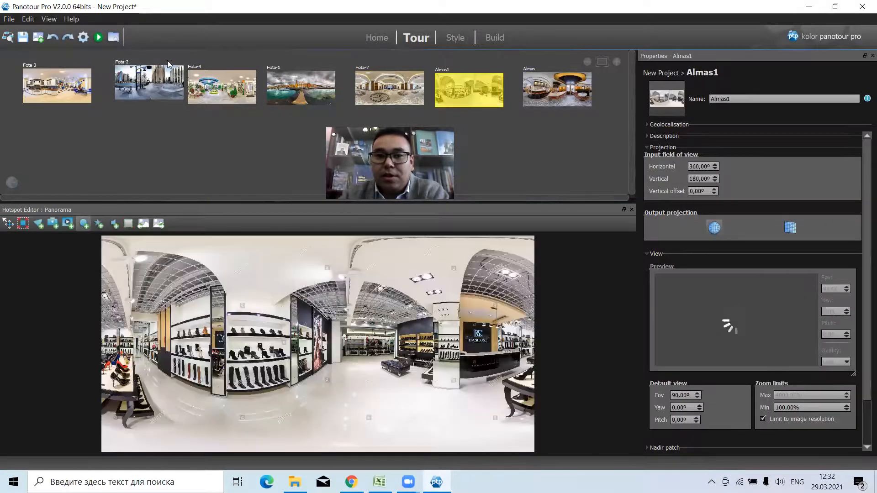
left_click(99, 38)
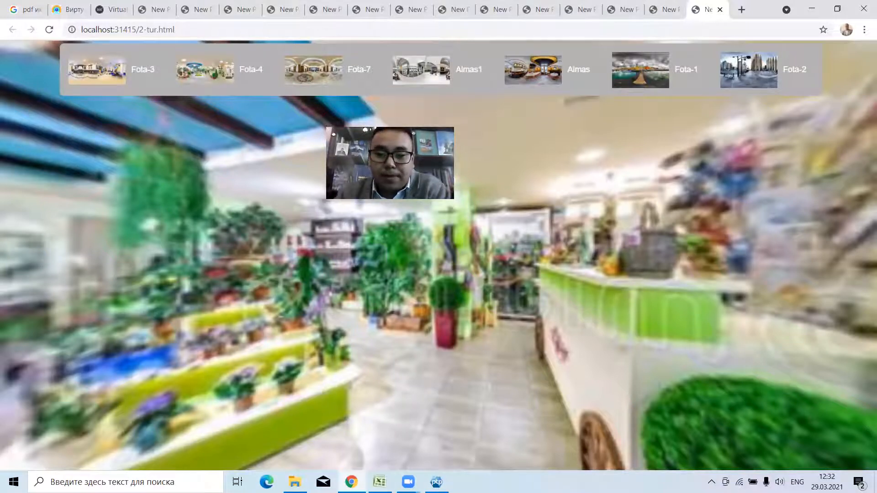
key("alt+Tab")
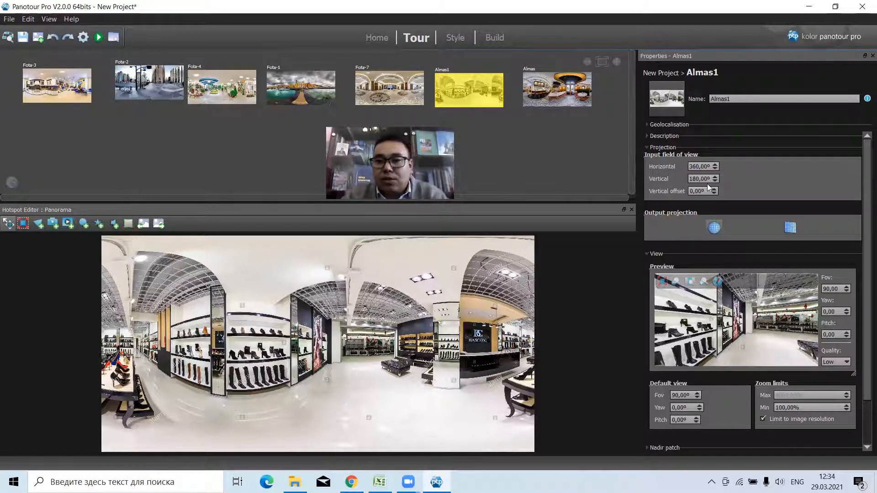
Collapse the Projection settings of Almas1 and bring up the panorama order list in the project's properties.
left_click(646, 146)
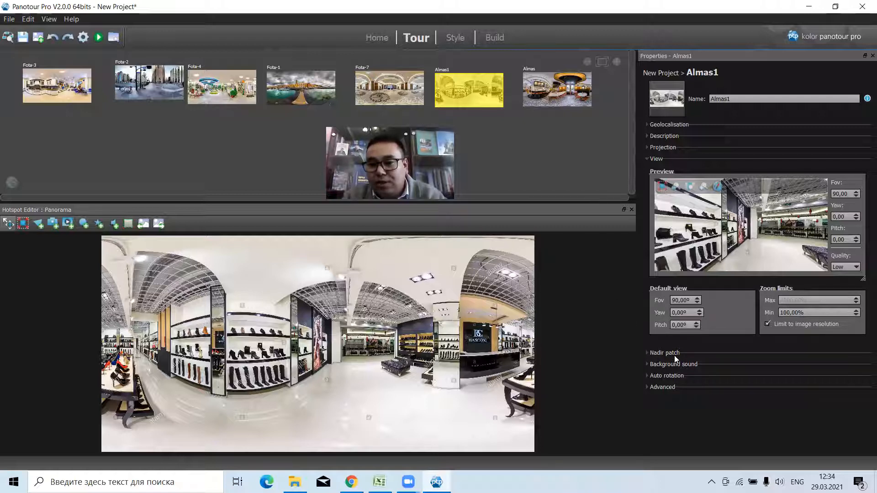
left_click(560, 174)
scroll(687, 365, "down", 1)
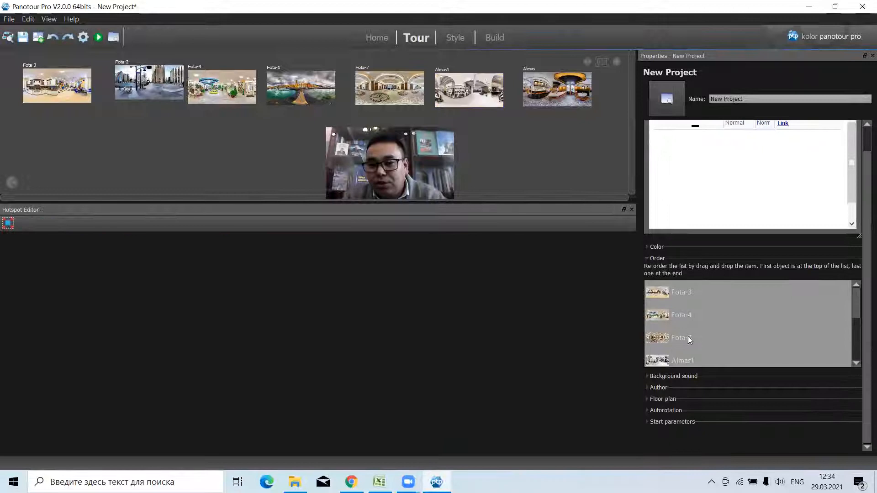